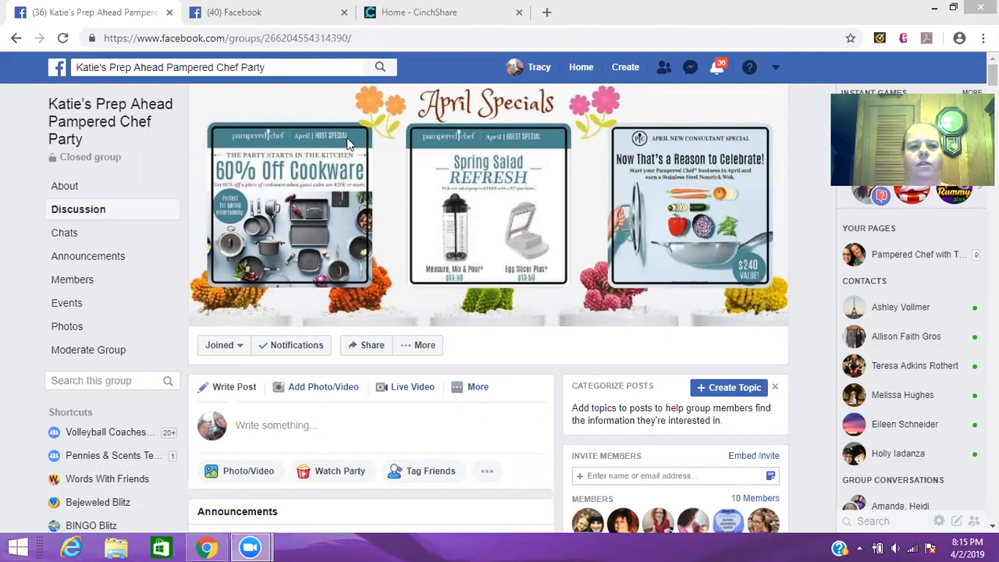
Start a new Facebook group from the Groups page and name it "Sample Show"
{"action": "left_click", "coordinate": [218, 71]}
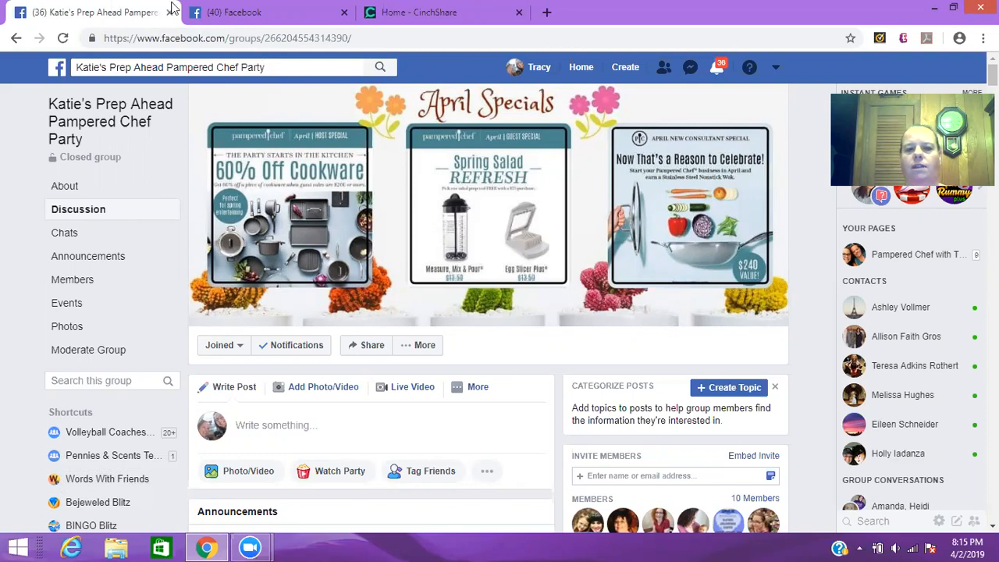
{"action": "left_click", "coordinate": [244, 15]}
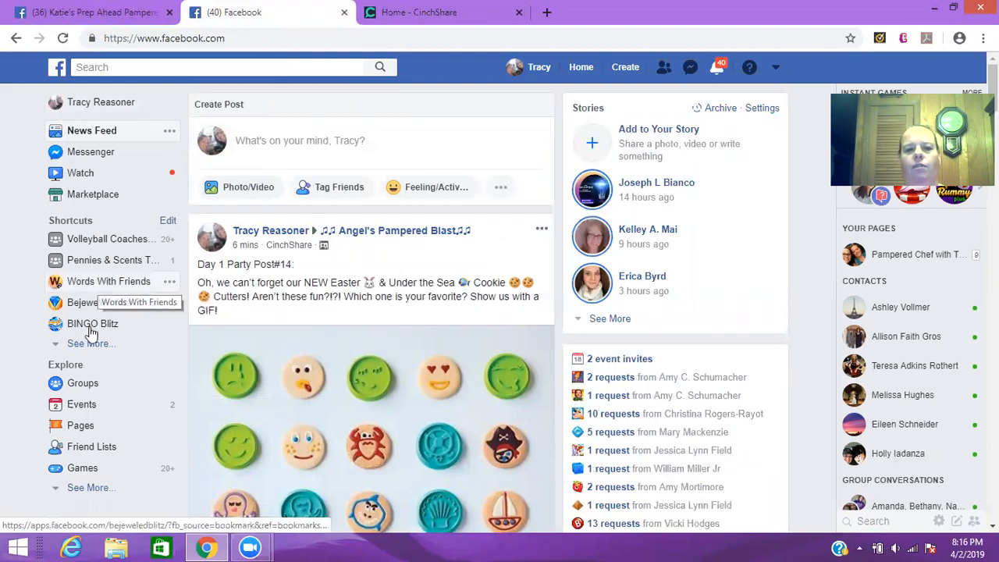
{"action": "left_click", "coordinate": [79, 385]}
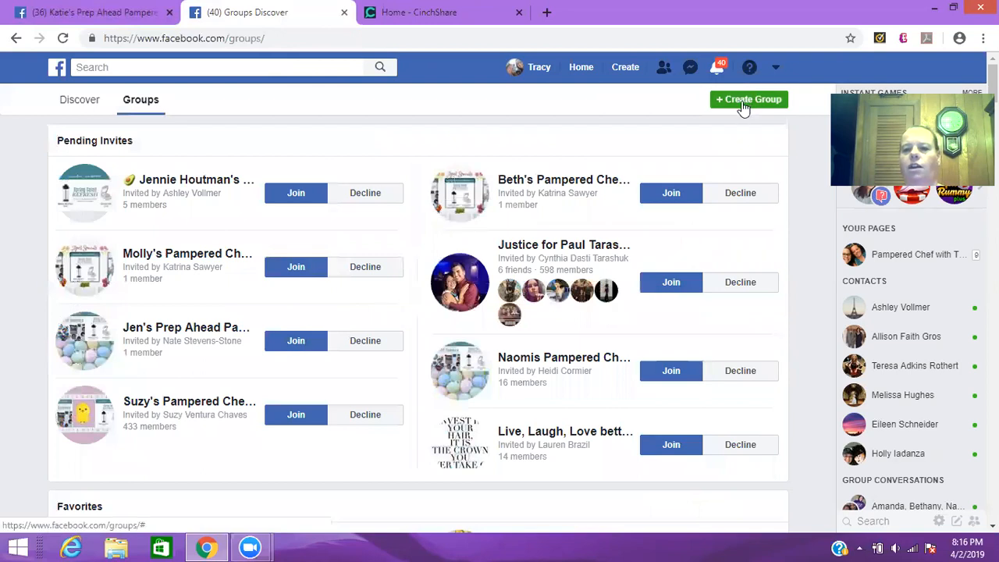
{"action": "left_click", "coordinate": [743, 107]}
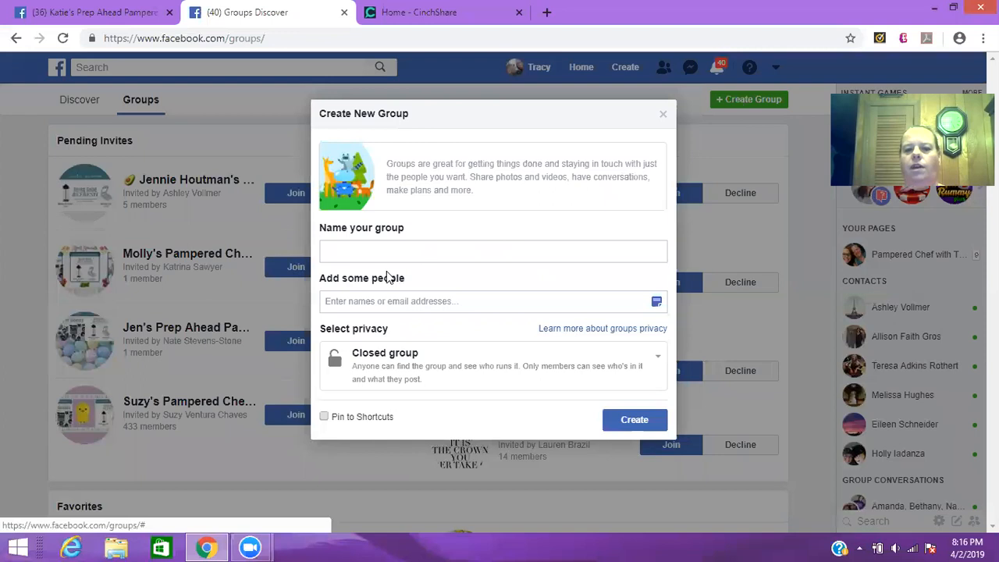
{"action": "left_click", "coordinate": [351, 245]}
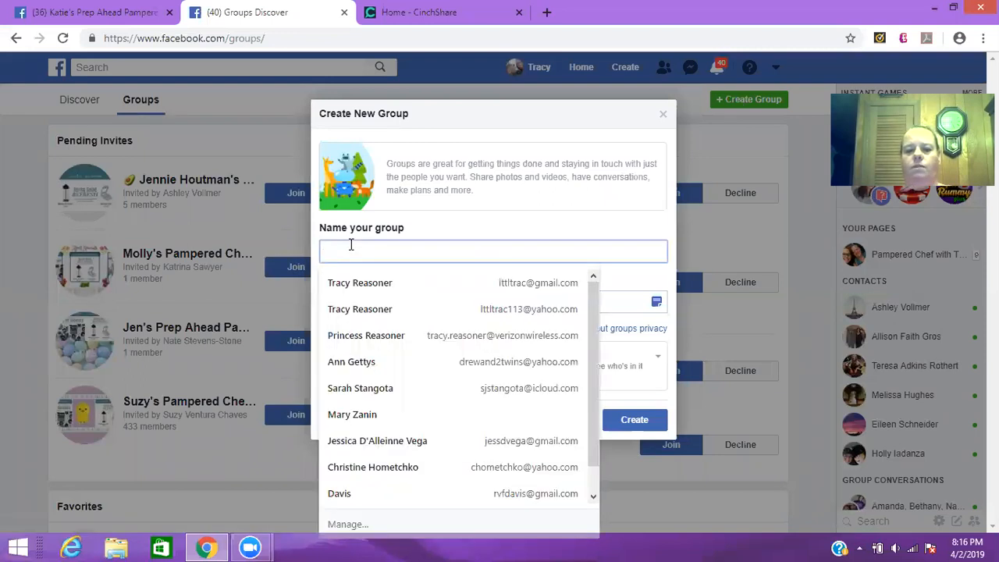
{"action": "type", "text": "Sample"}
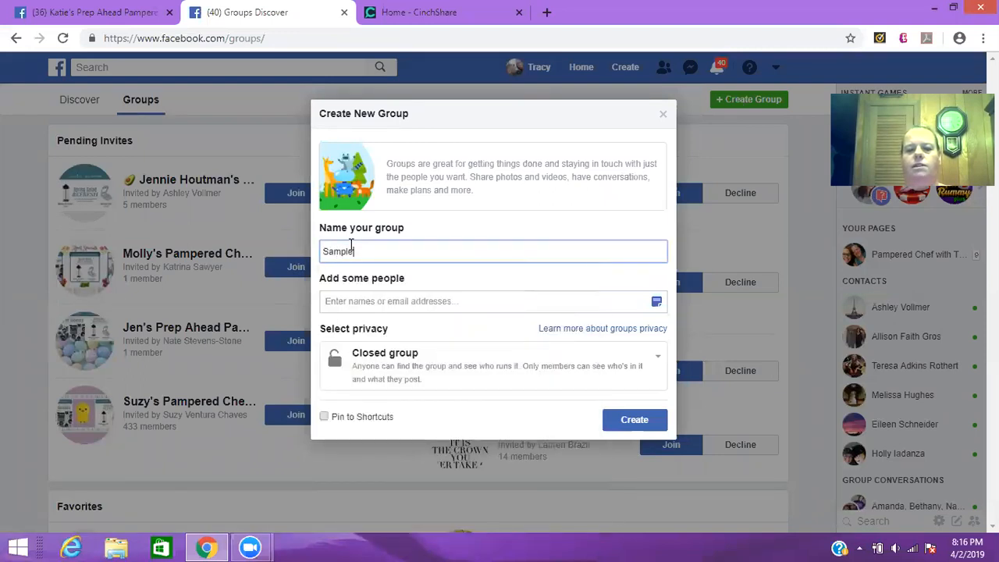
{"action": "type", "text": " Show"}
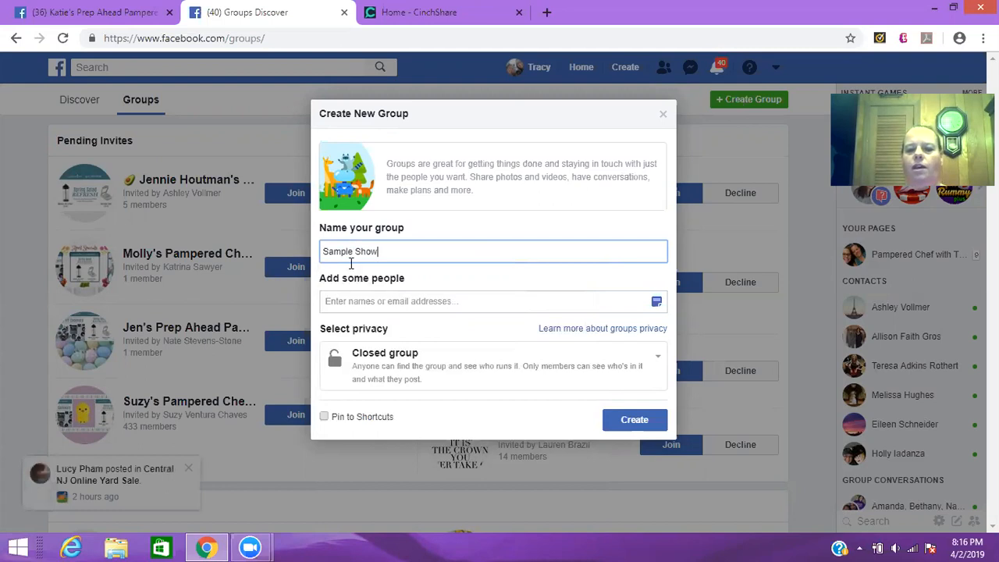
Add a friend as the first person and create the Sample Show group as a closed group
{"action": "left_click", "coordinate": [352, 301]}
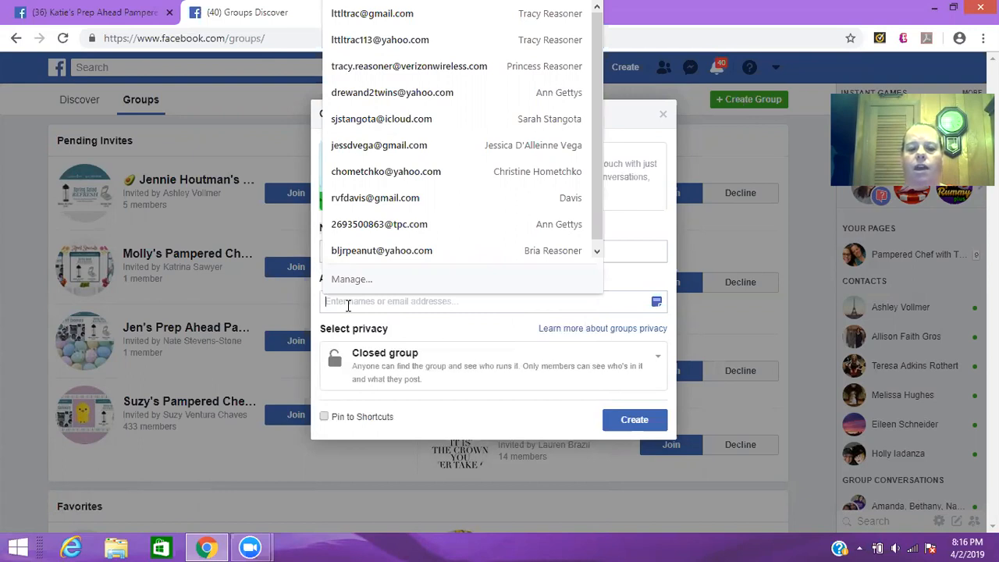
{"action": "type", "text": "A"}
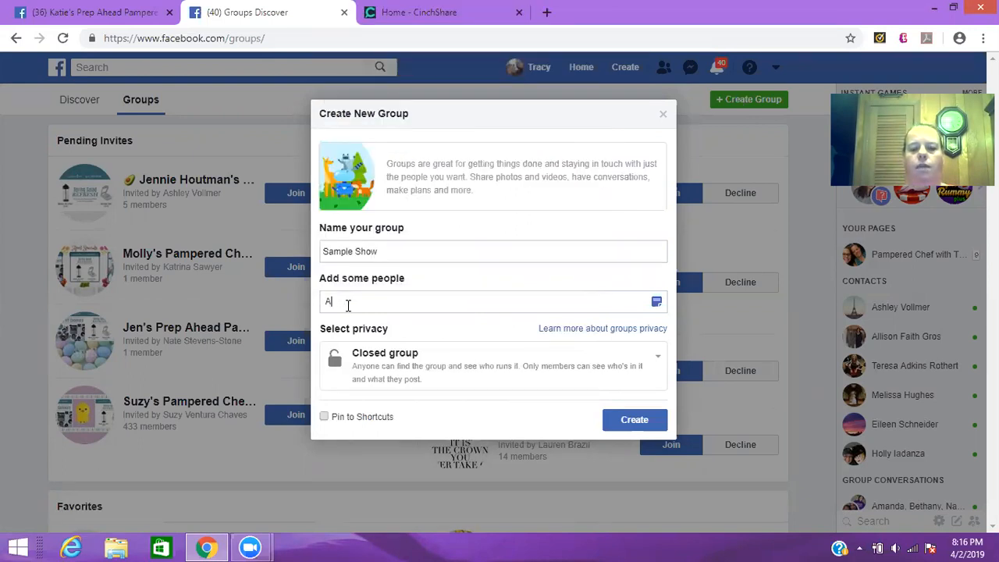
{"action": "type", "text": "shl"}
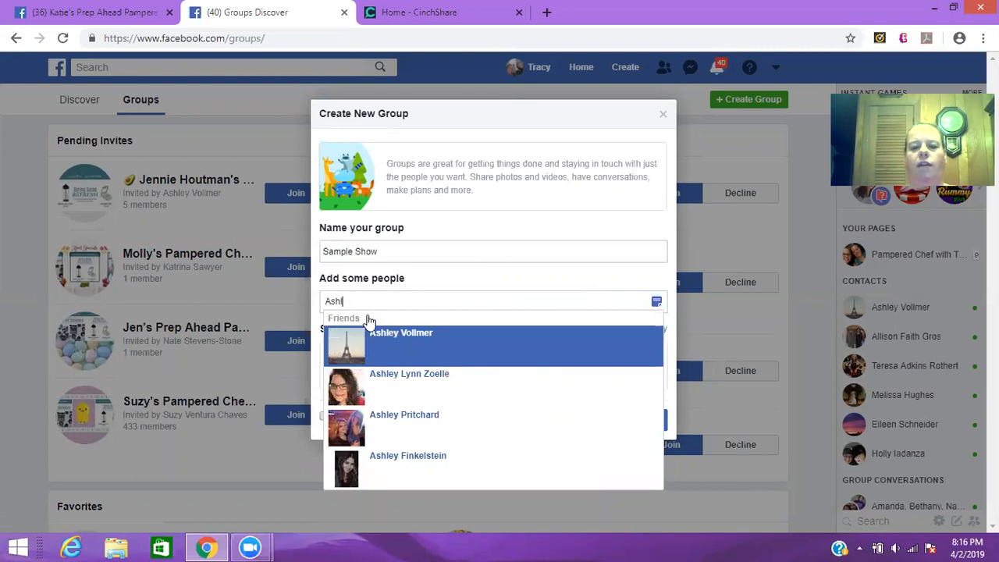
{"action": "left_click", "coordinate": [398, 348]}
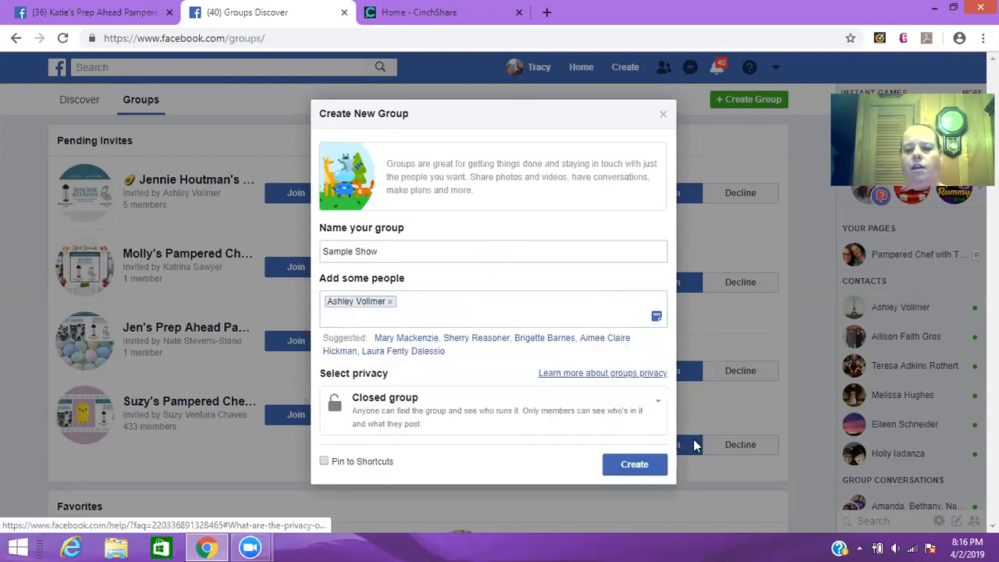
{"action": "left_click", "coordinate": [626, 467]}
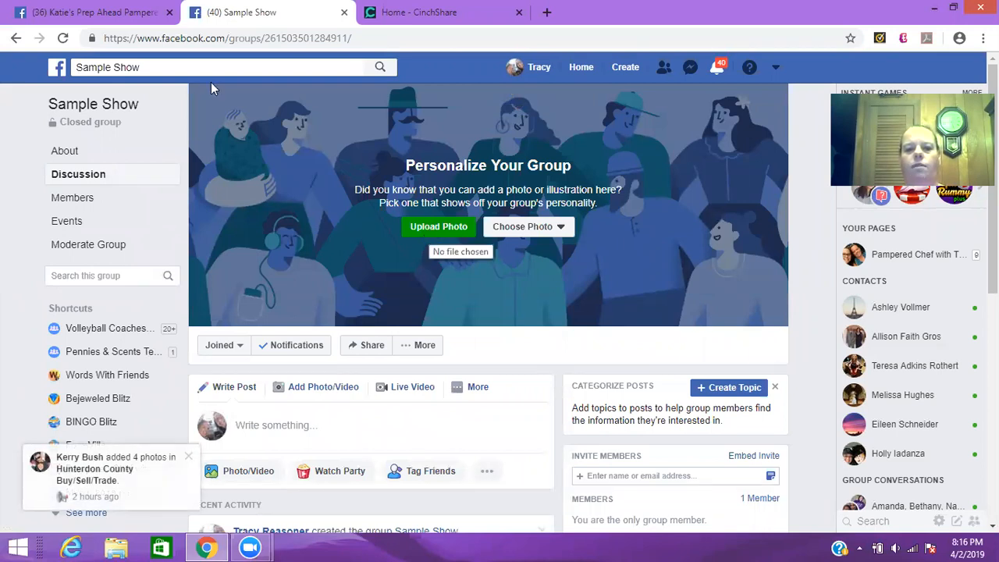
View the April Specials cover photo of the existing Prep Ahead Pampered Chef Party group as an example
{"action": "left_click", "coordinate": [93, 12]}
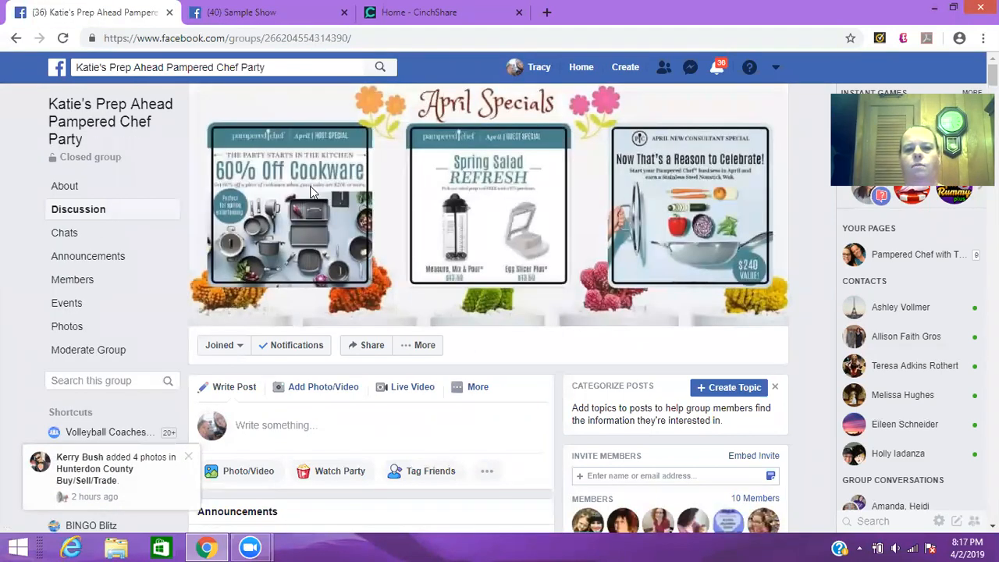
{"action": "left_click", "coordinate": [416, 185]}
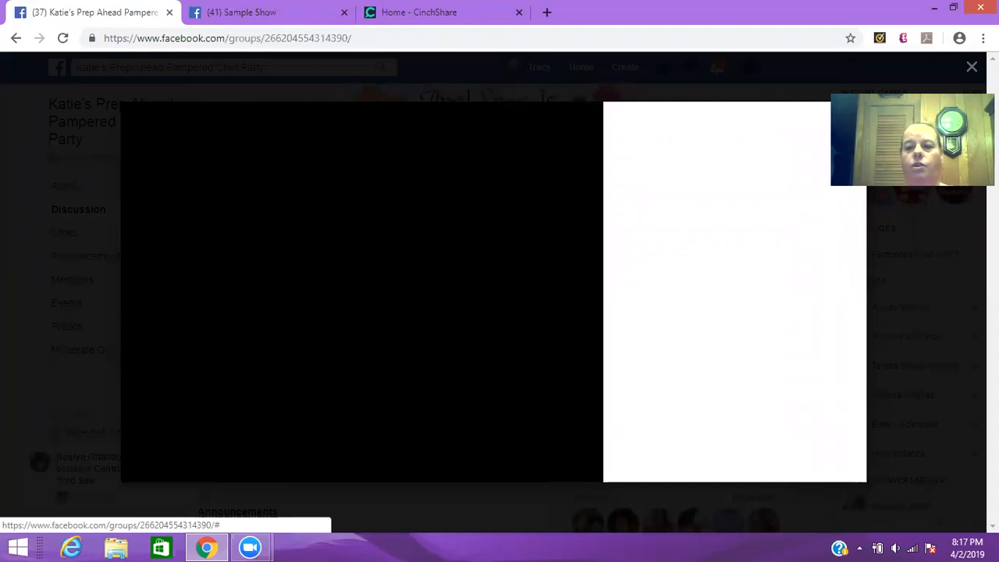
{"action": "left_click", "coordinate": [972, 69]}
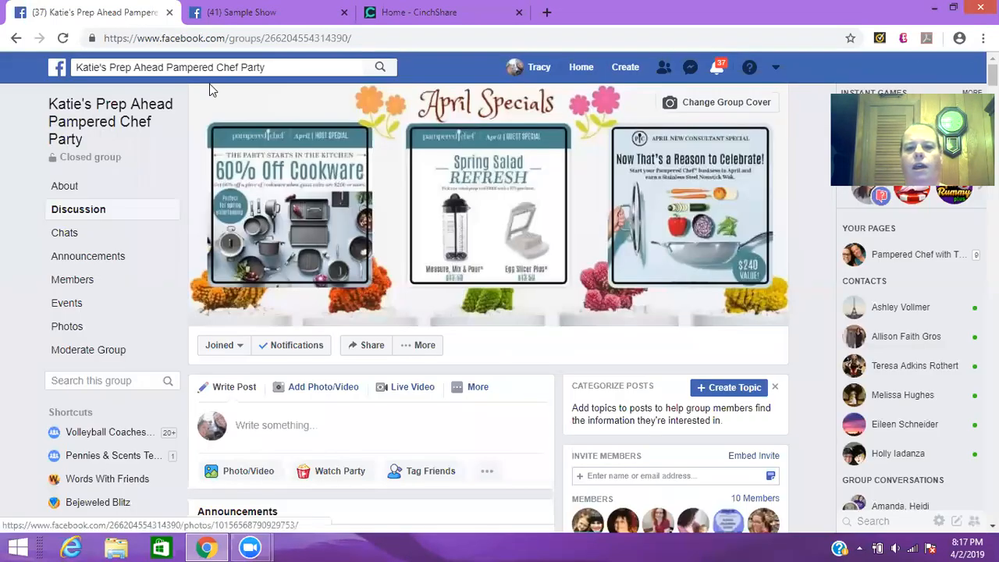
Upload the "March 2019" image from the Host and Guest Specials folder as Sample Show's cover photo and save it
{"action": "left_click", "coordinate": [245, 13]}
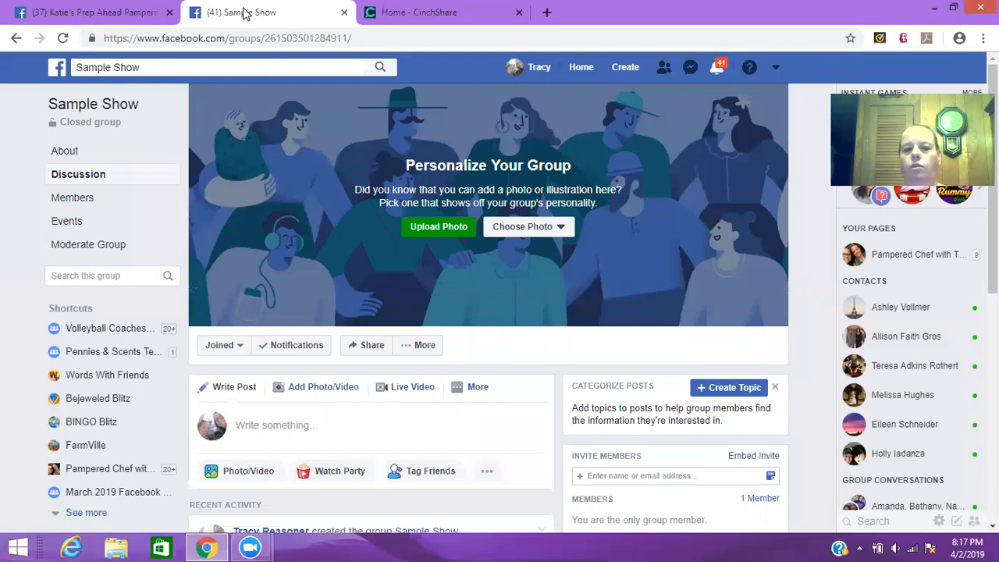
{"action": "left_click", "coordinate": [427, 227]}
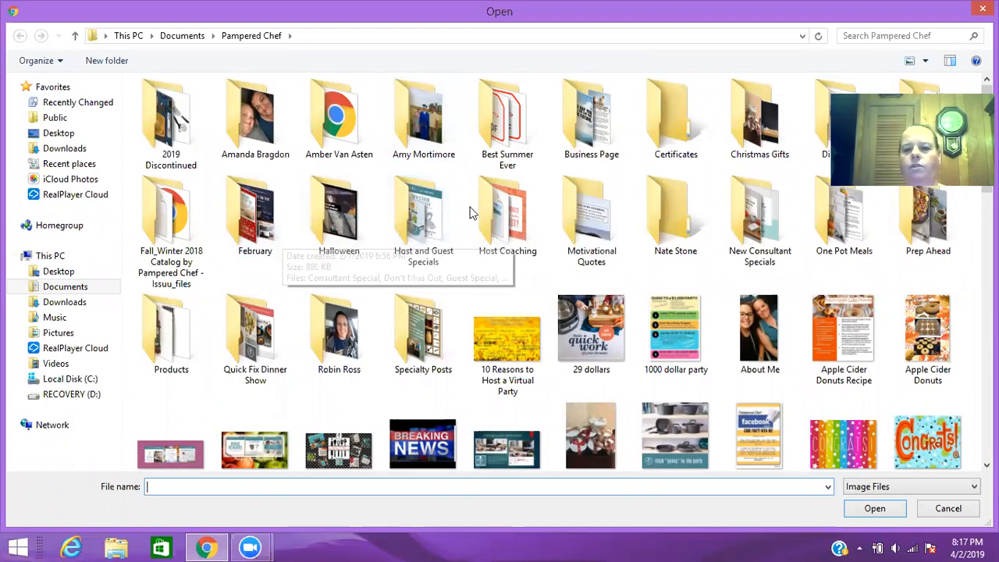
{"action": "double_click", "coordinate": [404, 212]}
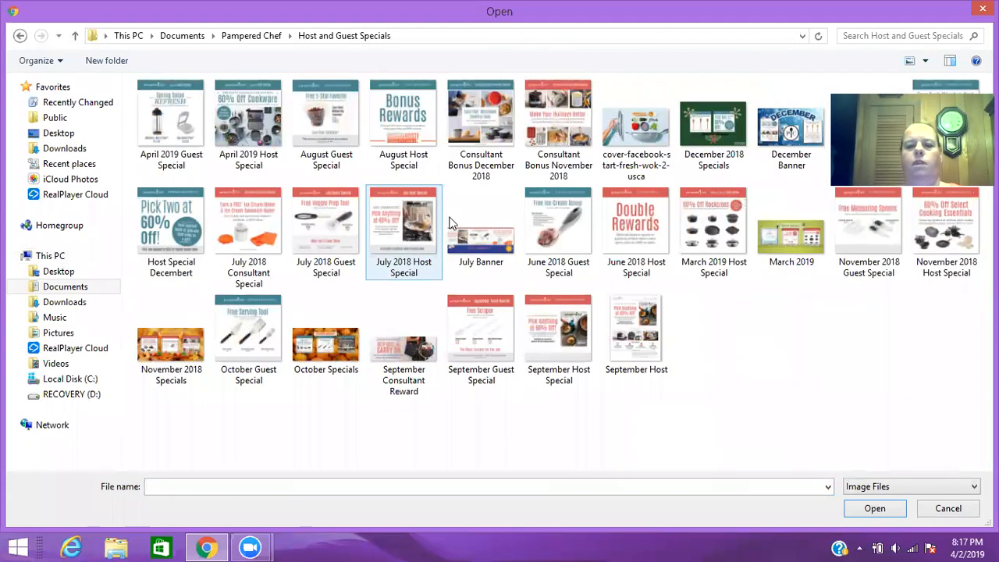
{"action": "double_click", "coordinate": [802, 233]}
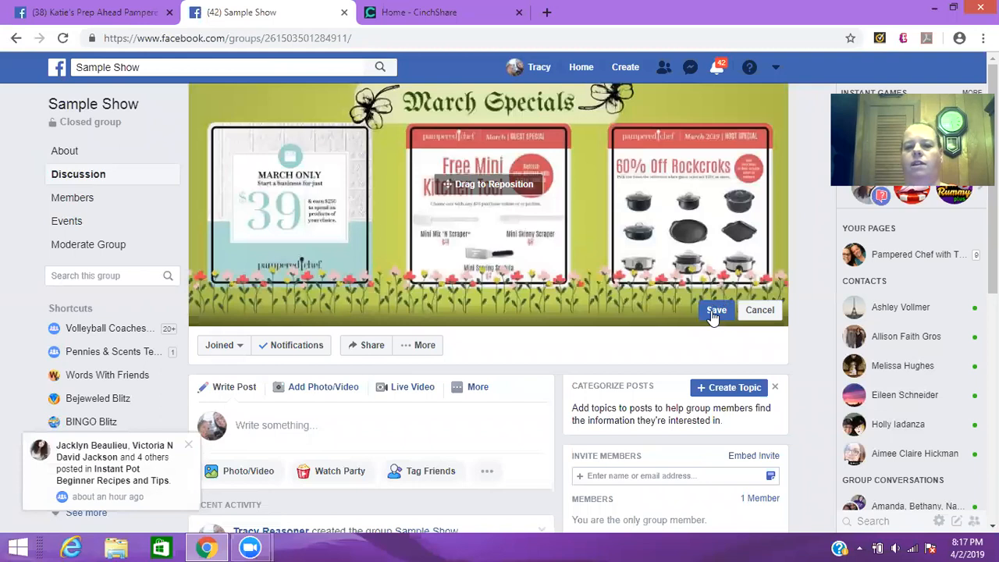
{"action": "left_click", "coordinate": [712, 311]}
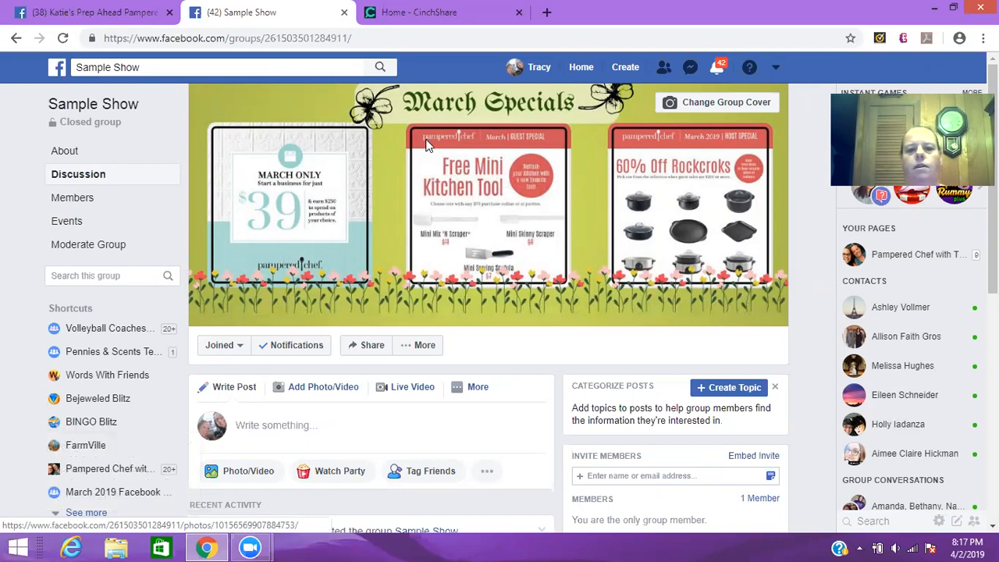
Show the full description in the existing Prep Ahead party group's About section and dismiss the pop-up notifications
{"action": "left_click", "coordinate": [67, 13]}
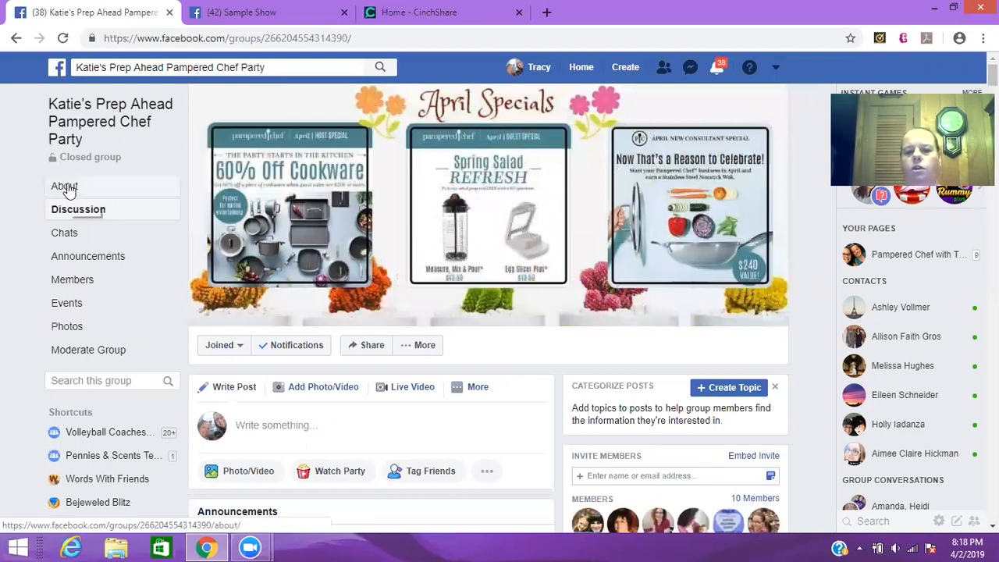
{"action": "left_click", "coordinate": [65, 188]}
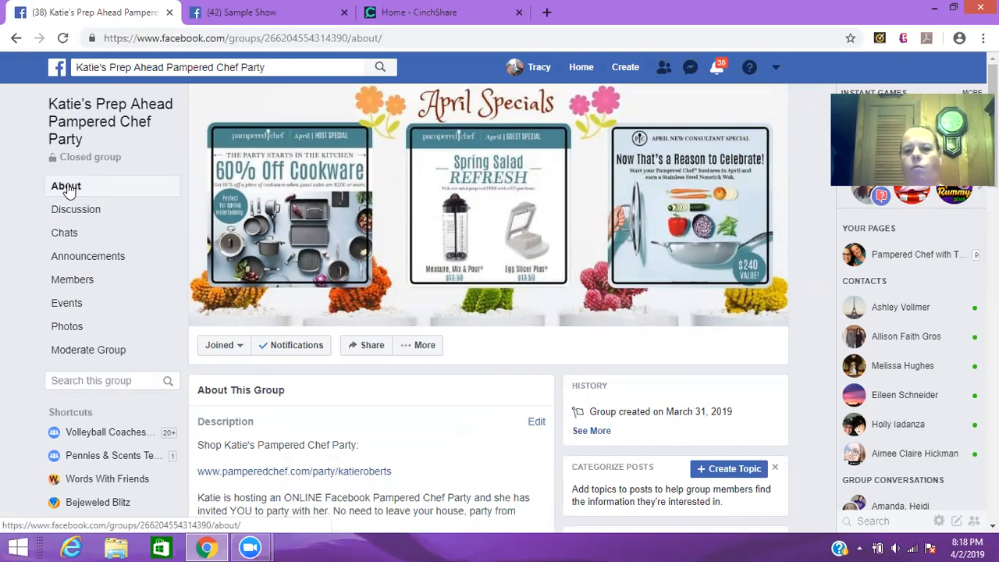
{"action": "scroll", "coordinate": [71, 193], "scroll_direction": "down", "scroll_amount": 1}
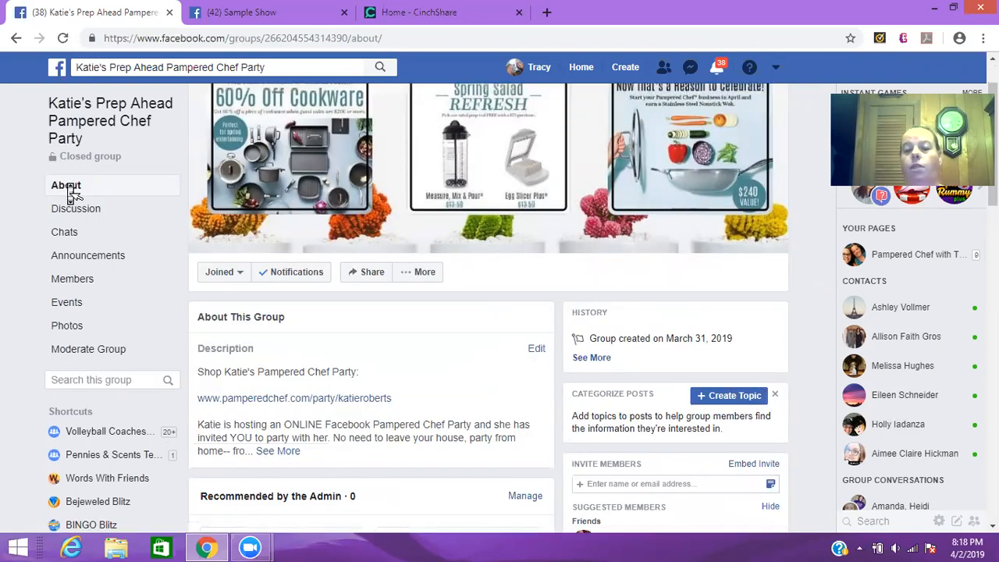
{"action": "scroll", "coordinate": [71, 194], "scroll_direction": "down", "scroll_amount": 1}
{"action": "scroll", "coordinate": [75, 199], "scroll_direction": "down", "scroll_amount": 1}
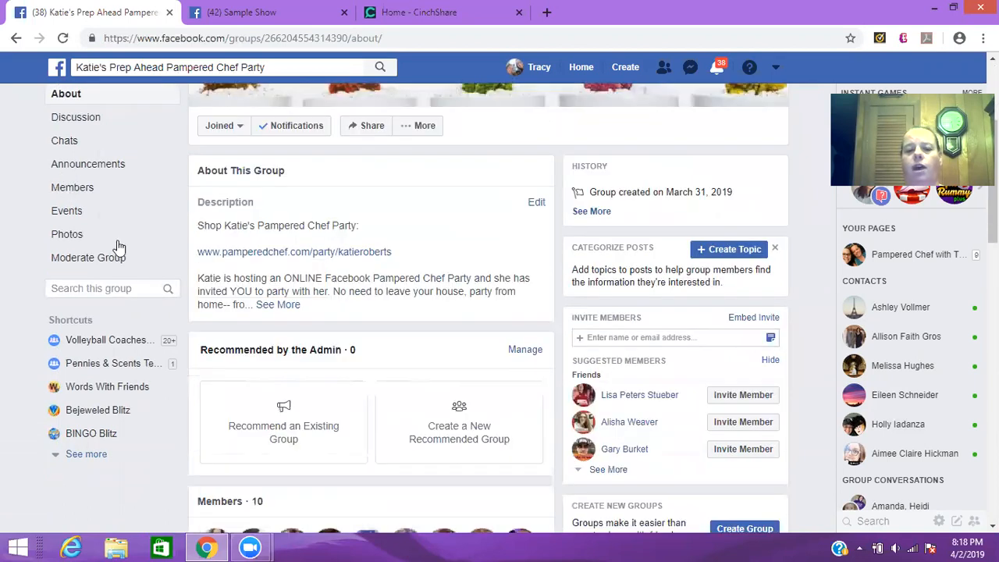
{"action": "left_click", "coordinate": [278, 304]}
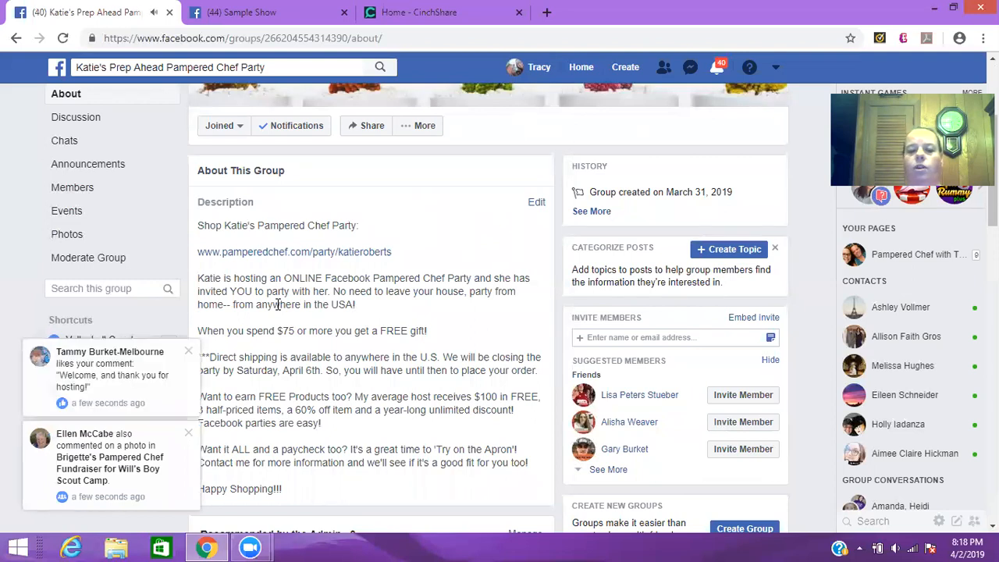
{"action": "left_click", "coordinate": [192, 355]}
{"action": "left_click", "coordinate": [188, 435]}
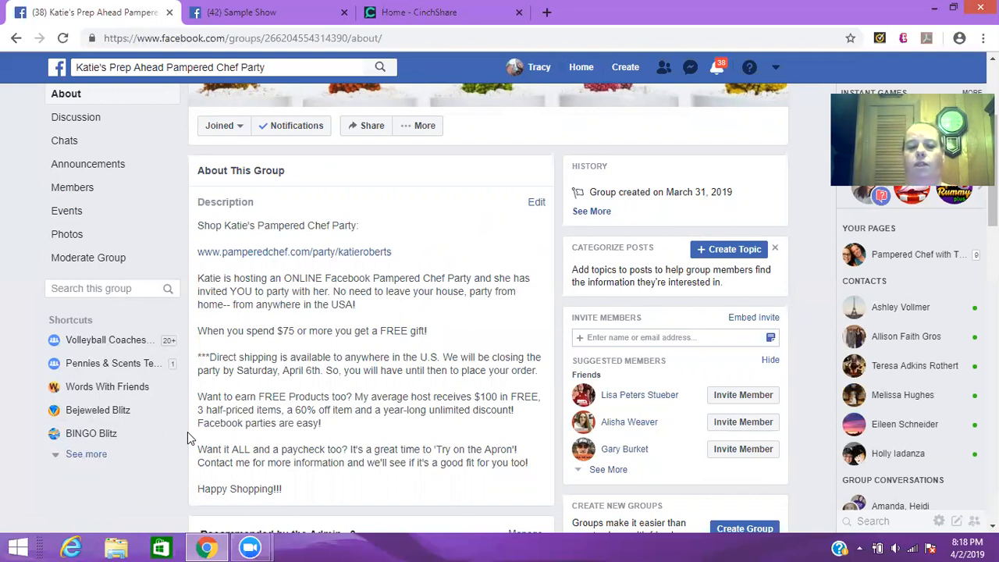
Copy the existing party group's entire description, from the "Shop" line through "Happy Shopping!!!"
{"action": "left_click_drag", "start_coordinate": [289, 489], "coordinate": [226, 447]}
{"action": "left_click_drag", "start_coordinate": [221, 422], "coordinate": [200, 225]}
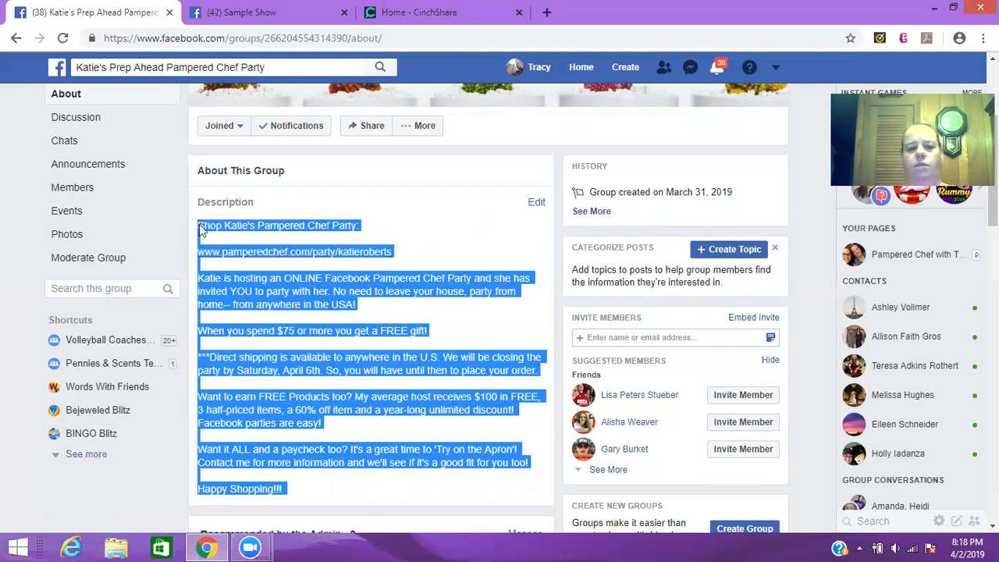
{"action": "right_click", "coordinate": [200, 224]}
{"action": "left_click", "coordinate": [226, 238]}
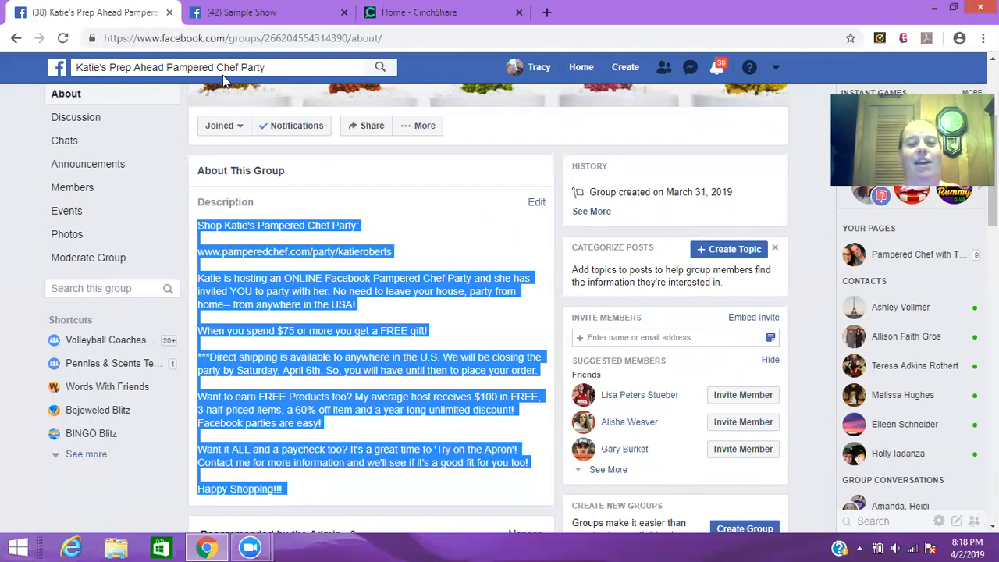
Paste the copied party text into a new description in the Sample Show group's About section
{"action": "key", "text": "ctrl+Tab"}
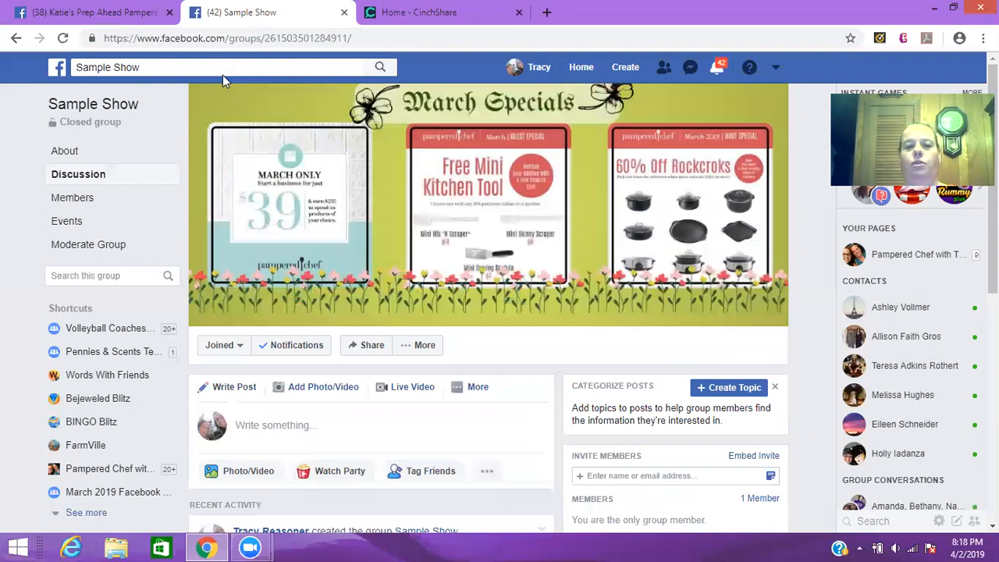
{"action": "left_click", "coordinate": [67, 153]}
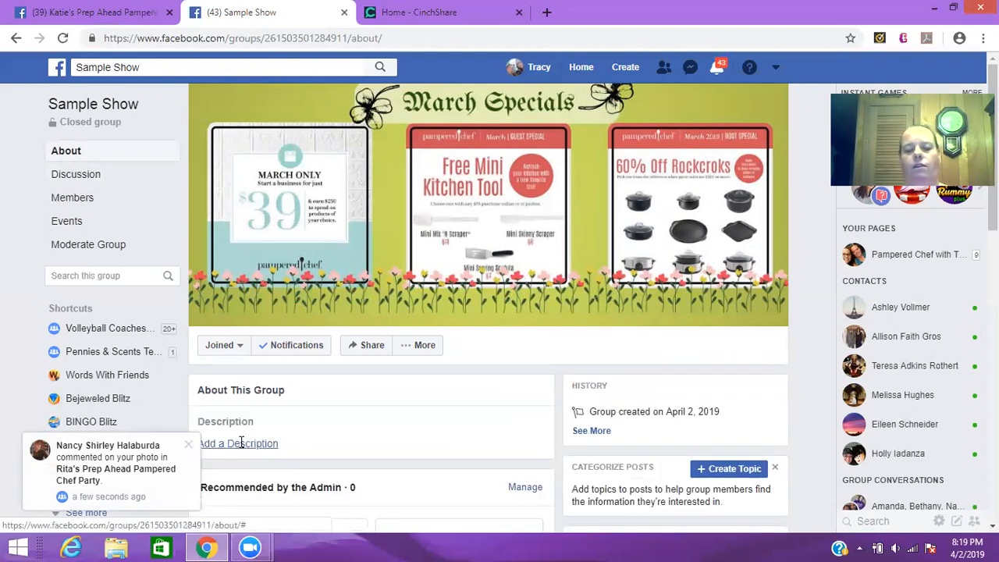
{"action": "left_click", "coordinate": [242, 444]}
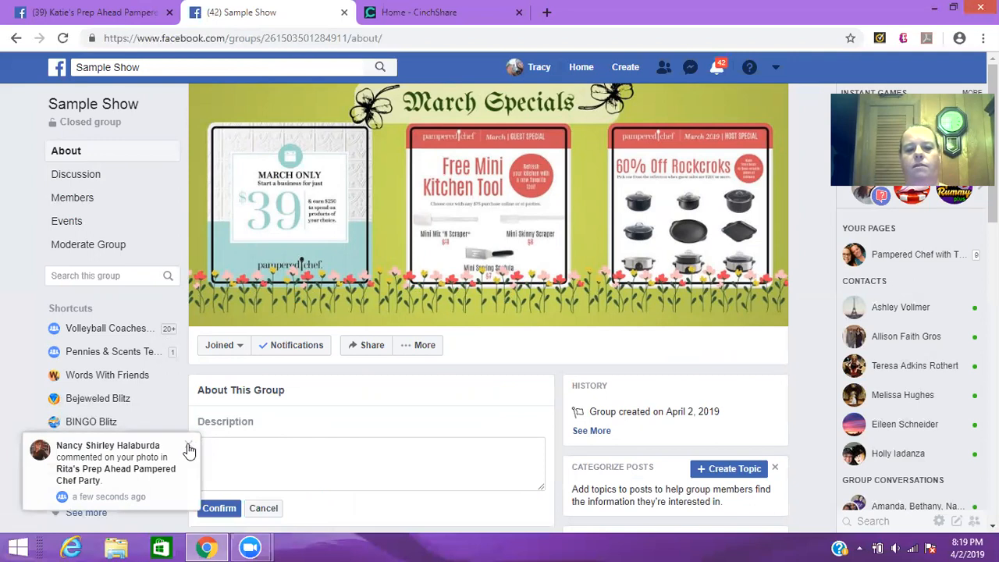
{"action": "left_click", "coordinate": [188, 446]}
{"action": "left_click", "coordinate": [227, 449]}
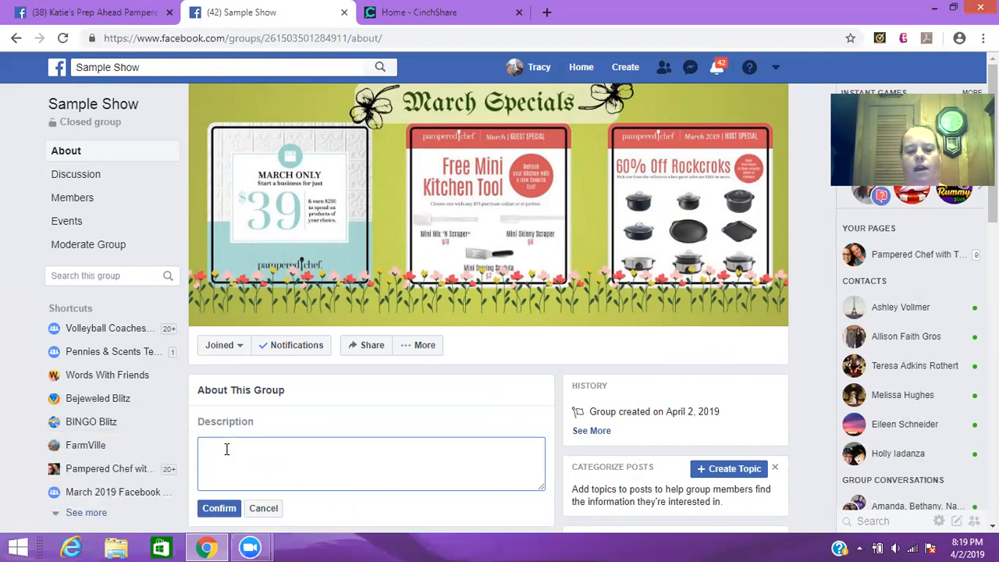
{"action": "right_click", "coordinate": [227, 448]}
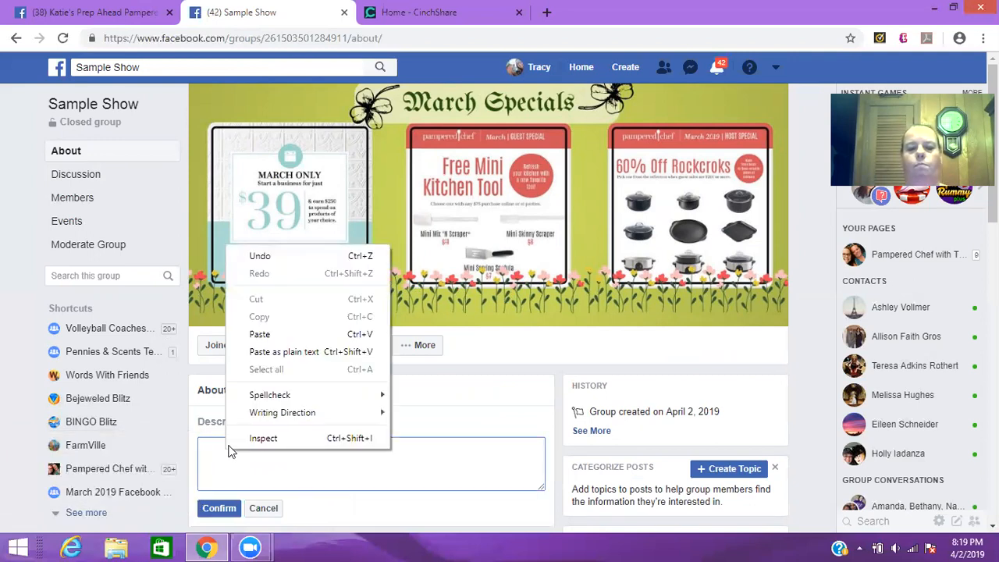
{"action": "left_click", "coordinate": [257, 335]}
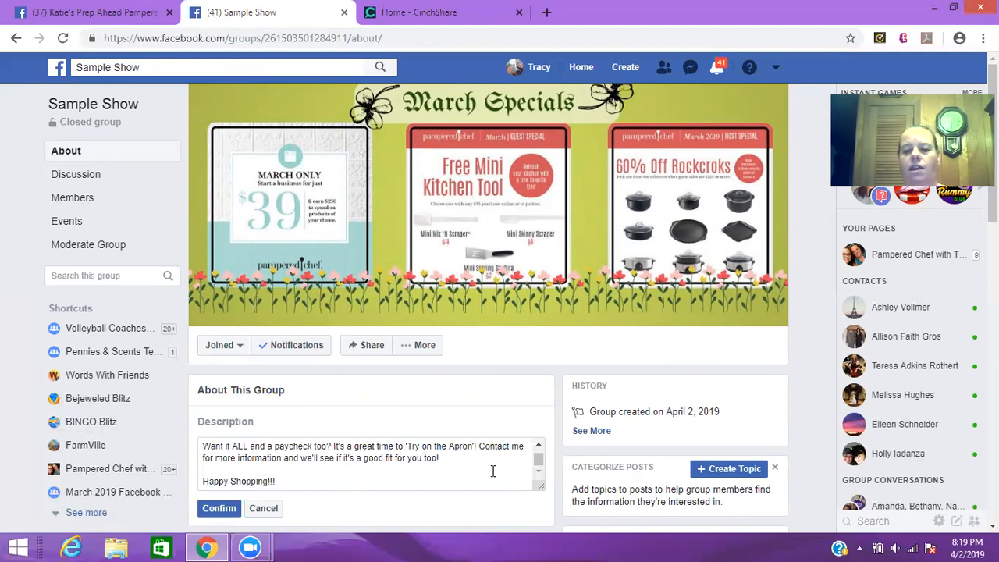
{"action": "scroll", "coordinate": [537, 449], "scroll_direction": "up", "scroll_amount": 5}
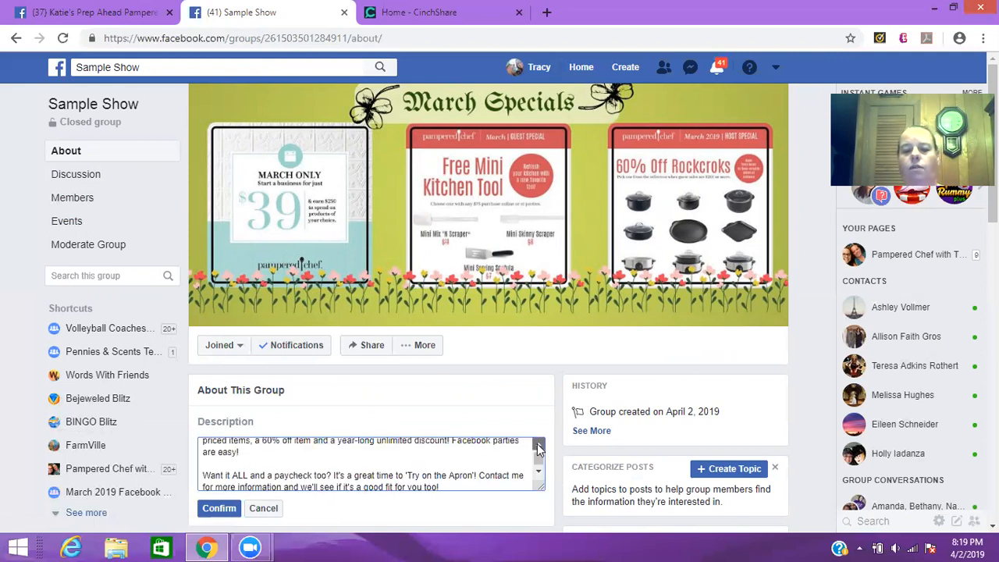
Review the pasted party text and save it as the Sample Show group's description
{"action": "scroll", "coordinate": [537, 449], "scroll_direction": "down", "scroll_amount": 2}
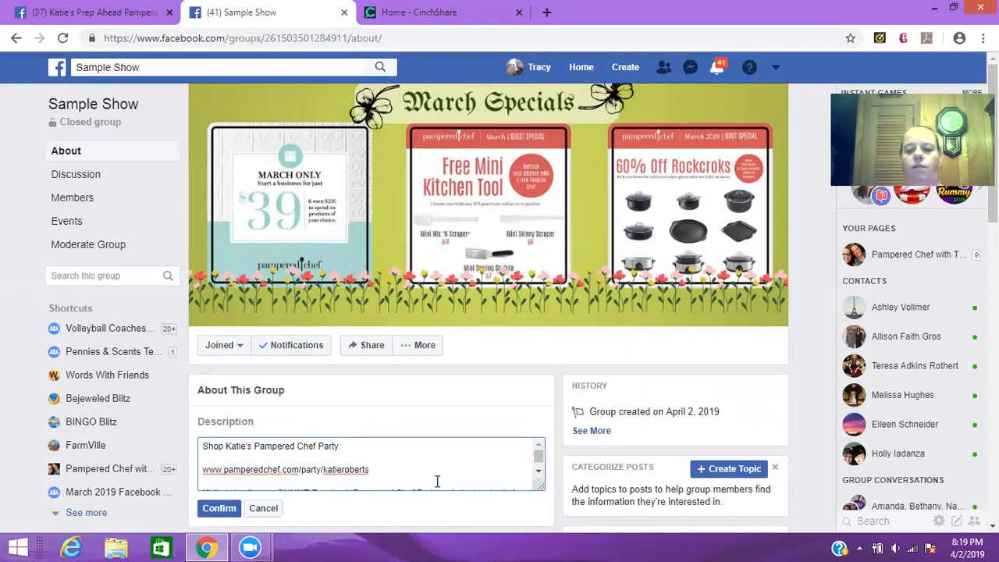
{"action": "left_click", "coordinate": [539, 477]}
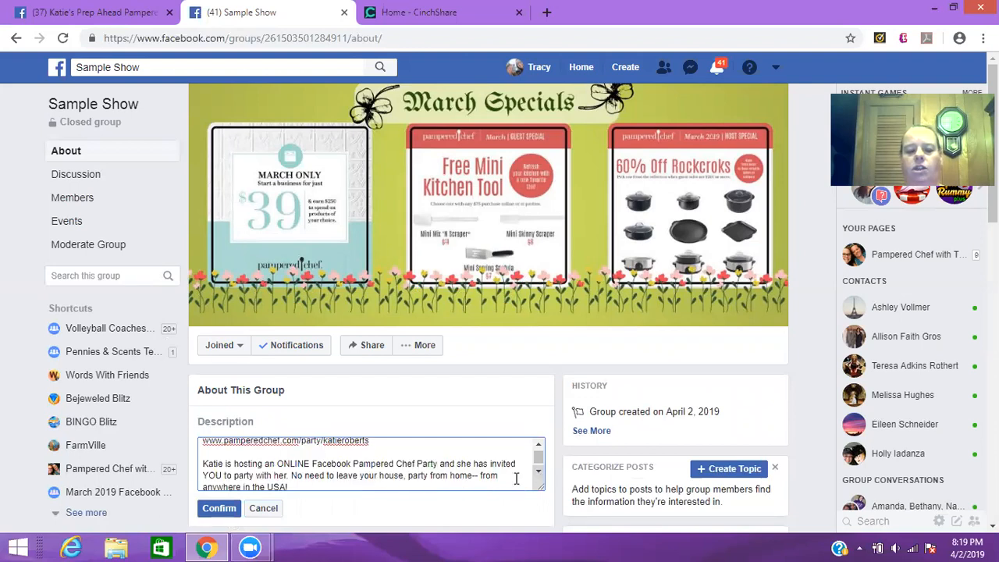
{"action": "left_click", "coordinate": [221, 510]}
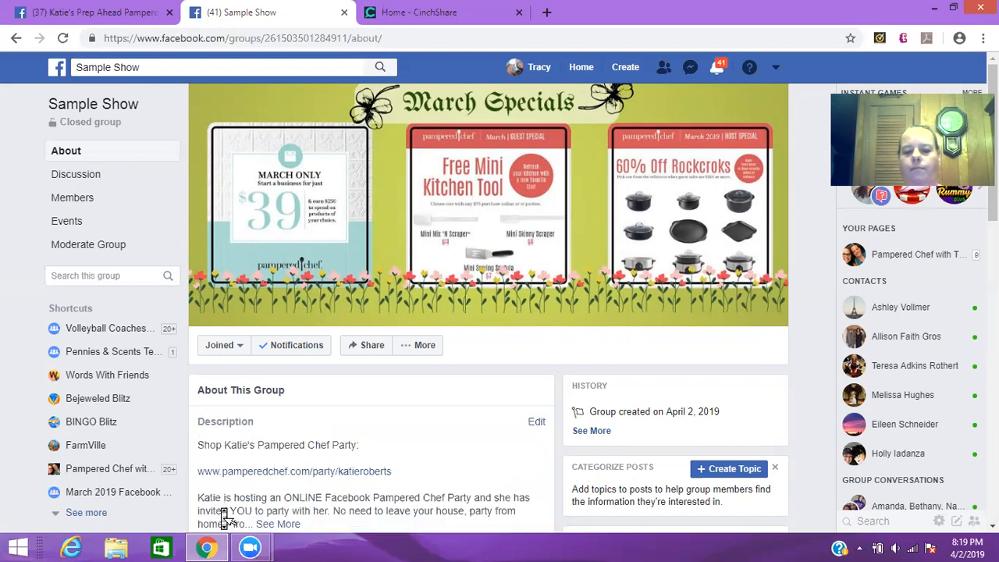
Open the Sample Show group's discussion feed and bring up its post area
{"action": "scroll", "coordinate": [223, 509], "scroll_direction": "down", "scroll_amount": 3}
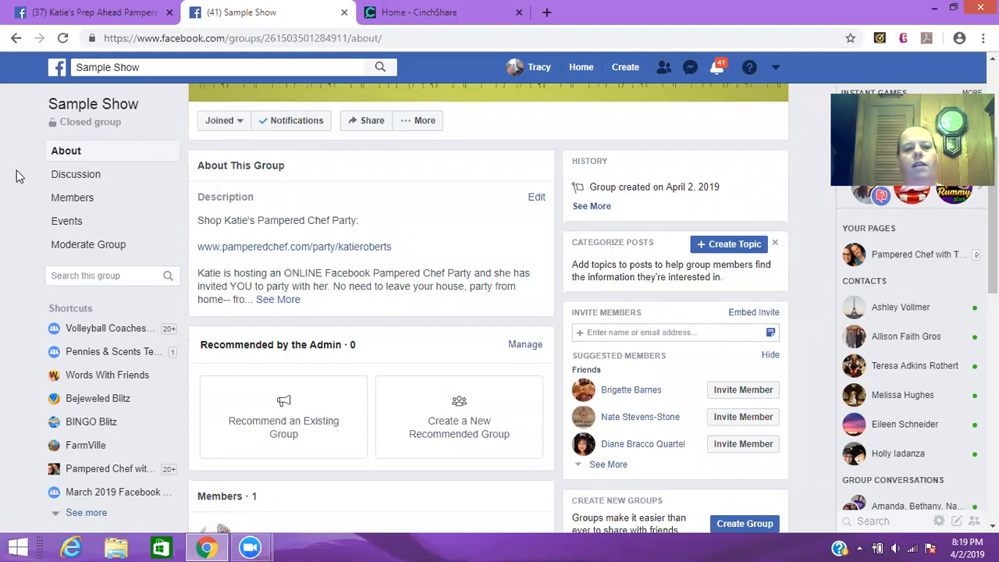
{"action": "left_click", "coordinate": [73, 181]}
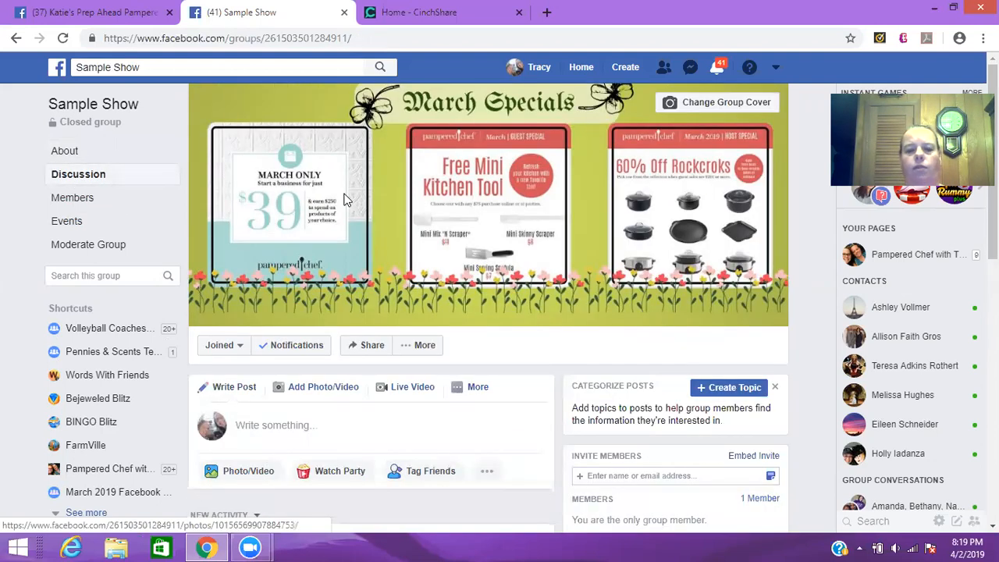
{"action": "scroll", "coordinate": [346, 200], "scroll_direction": "down", "scroll_amount": 3}
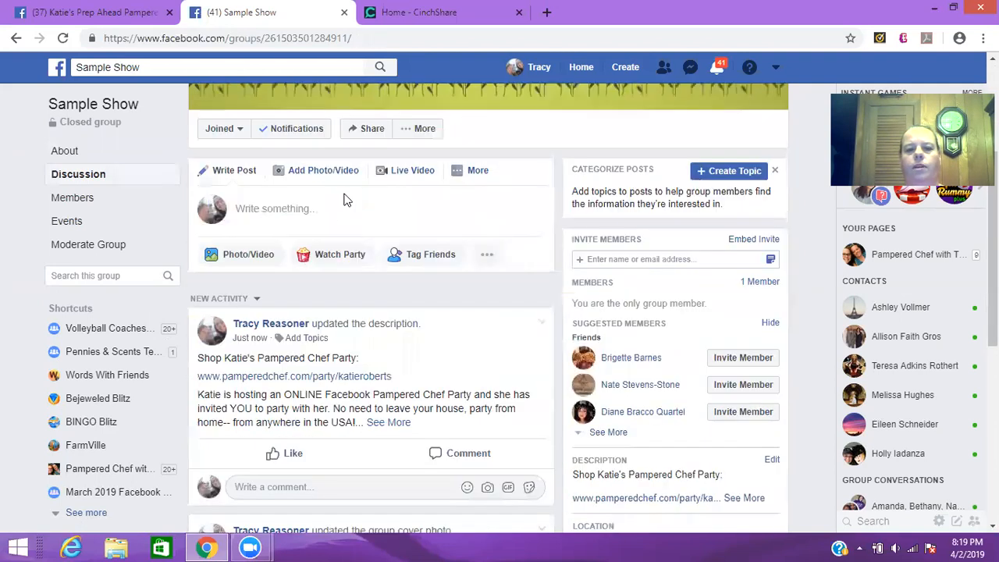
Show the existing Prep Ahead party group's discussion, expand its announcement's full text, and view the attached image
{"action": "left_click", "coordinate": [86, 19]}
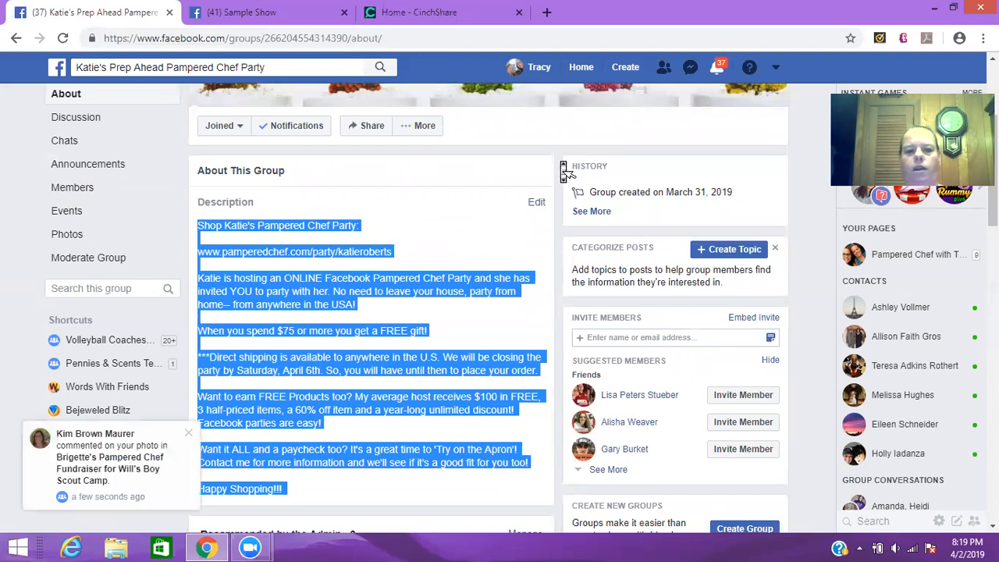
{"action": "left_click", "coordinate": [565, 170]}
{"action": "scroll", "coordinate": [86, 127], "scroll_direction": "down", "scroll_amount": 2}
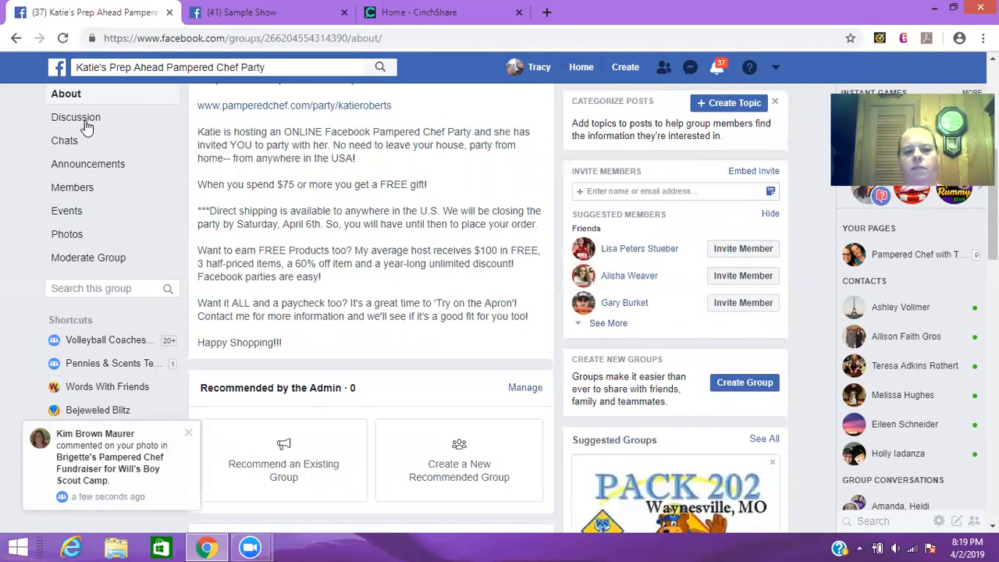
{"action": "left_click", "coordinate": [85, 125]}
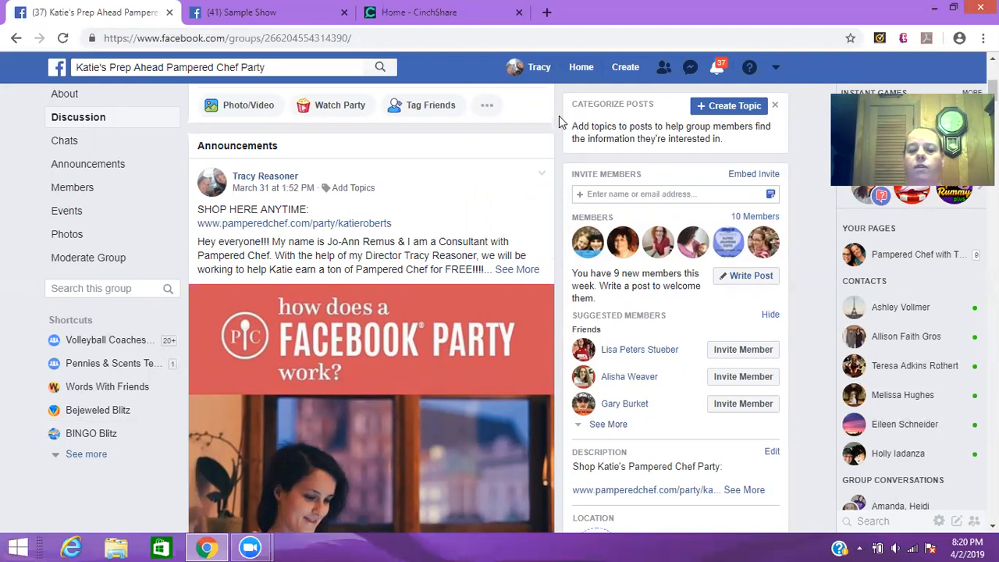
{"action": "left_click", "coordinate": [515, 269]}
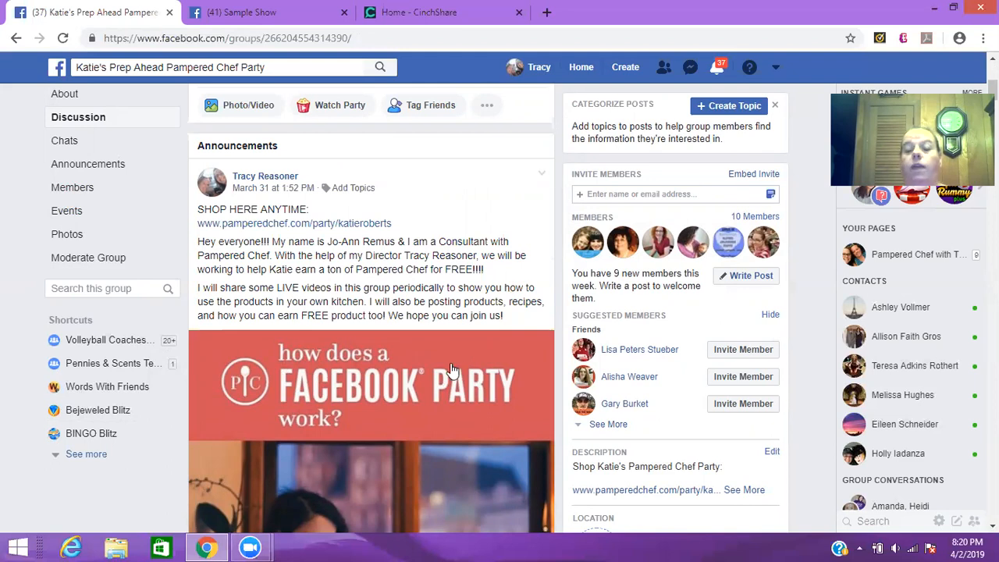
{"action": "left_click", "coordinate": [392, 380]}
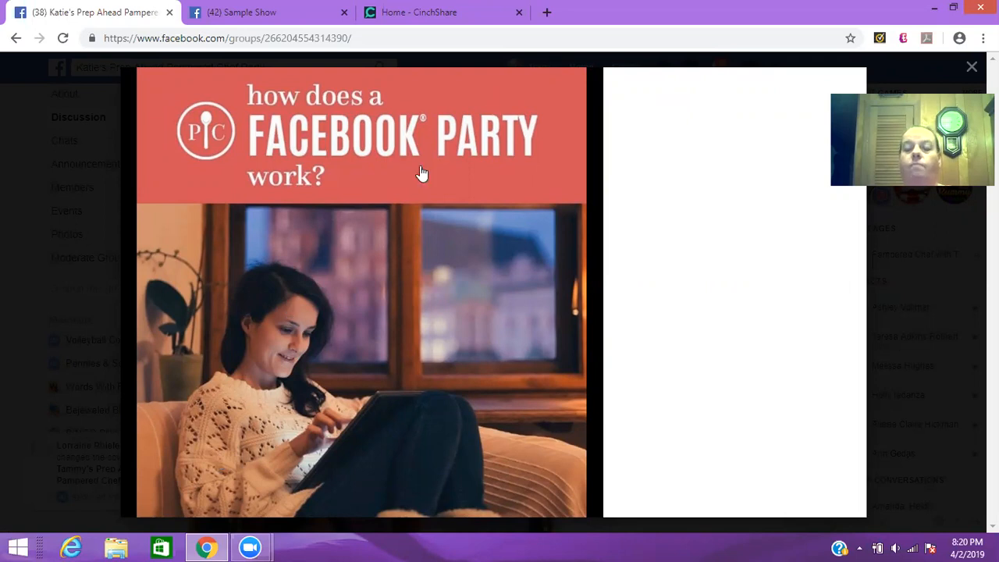
{"action": "left_click", "coordinate": [951, 69]}
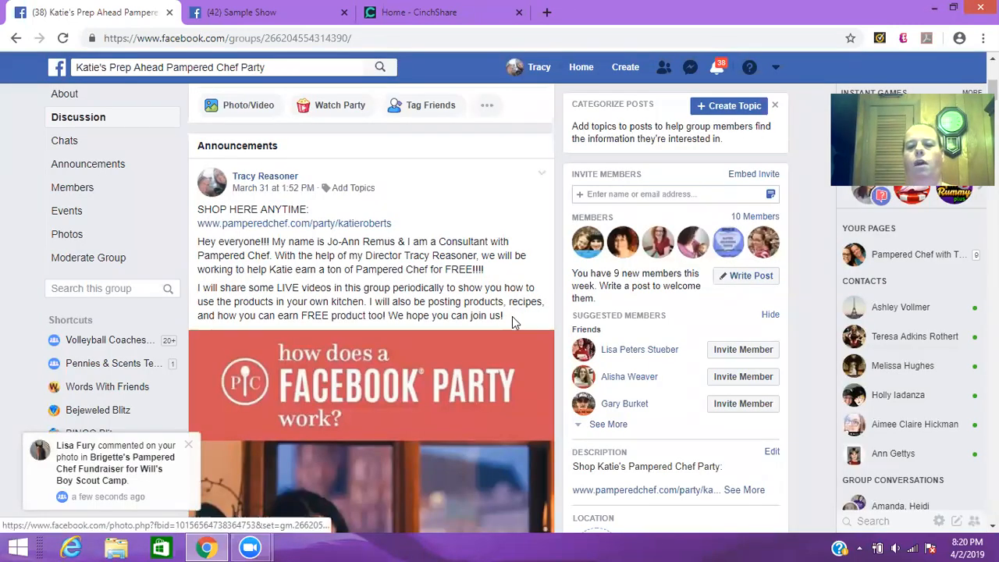
Copy the announcement's entire text, from "SHOP HERE ANYTIME:" through "We hope you can join us!"
{"action": "left_click_drag", "start_coordinate": [504, 315], "coordinate": [199, 209]}
{"action": "key", "text": "ctrl+c"}
{"action": "right_click", "coordinate": [222, 212]}
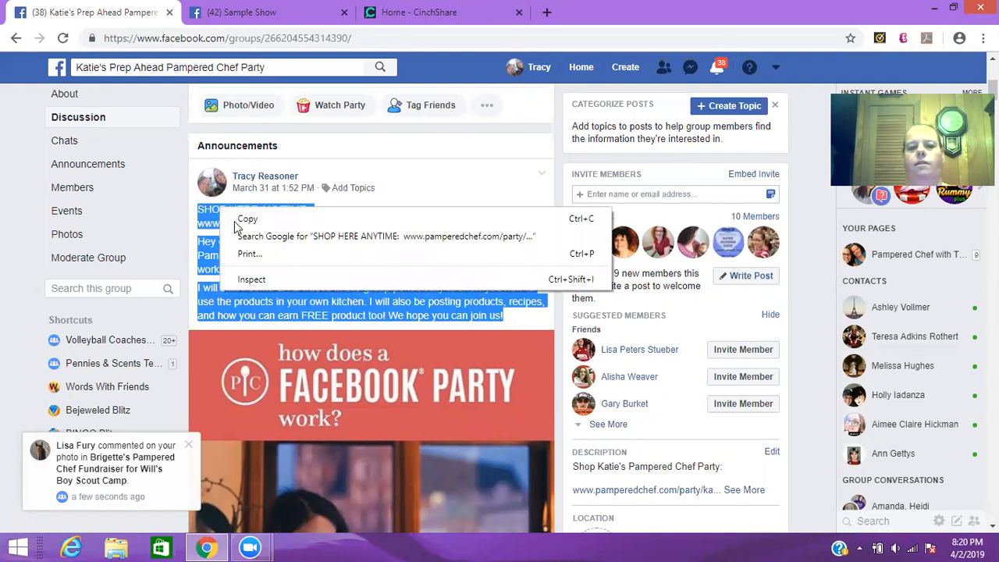
{"action": "left_click", "coordinate": [236, 221]}
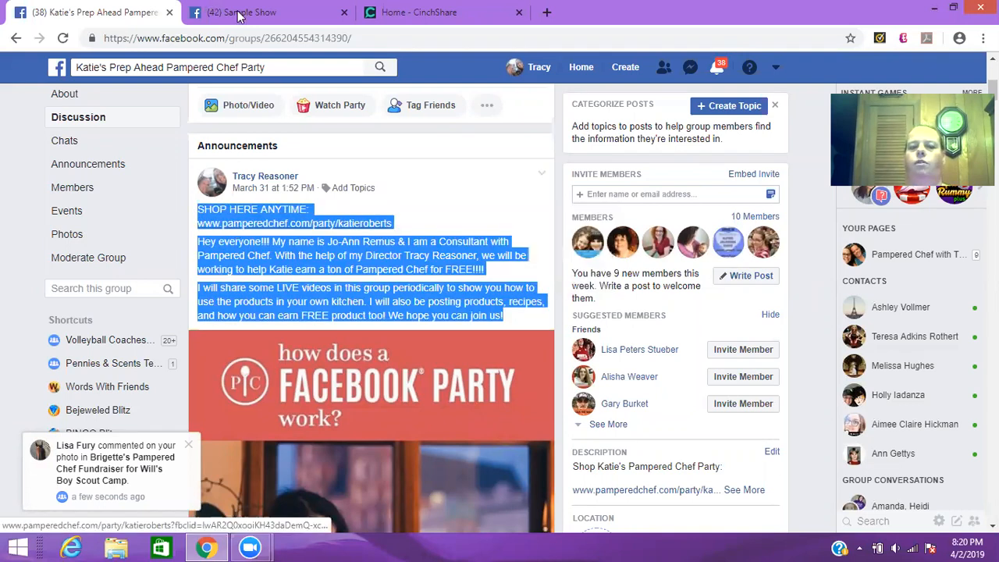
Paste the copied announcement text into a new post in the Sample Show group
{"action": "left_click", "coordinate": [239, 16]}
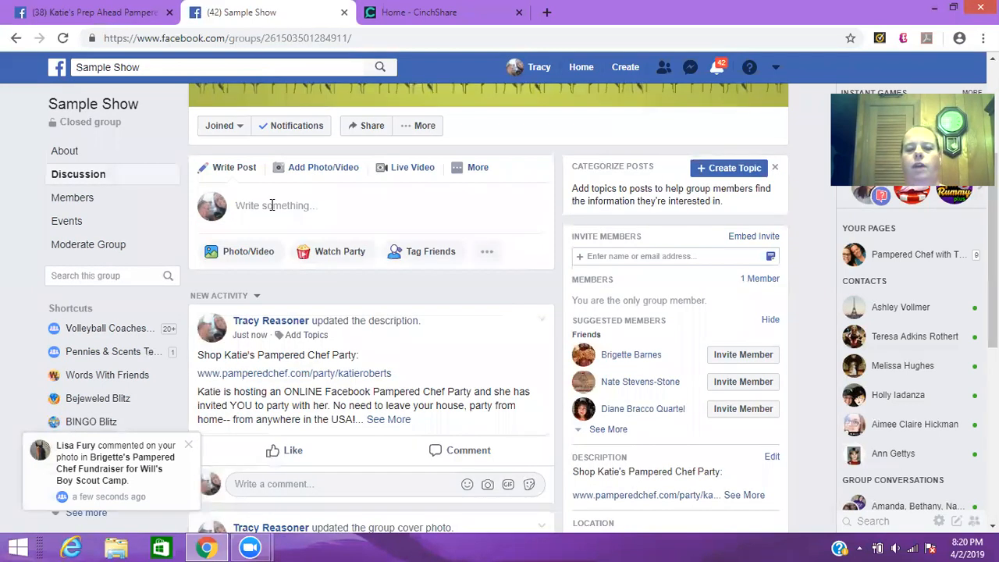
{"action": "left_click", "coordinate": [271, 206]}
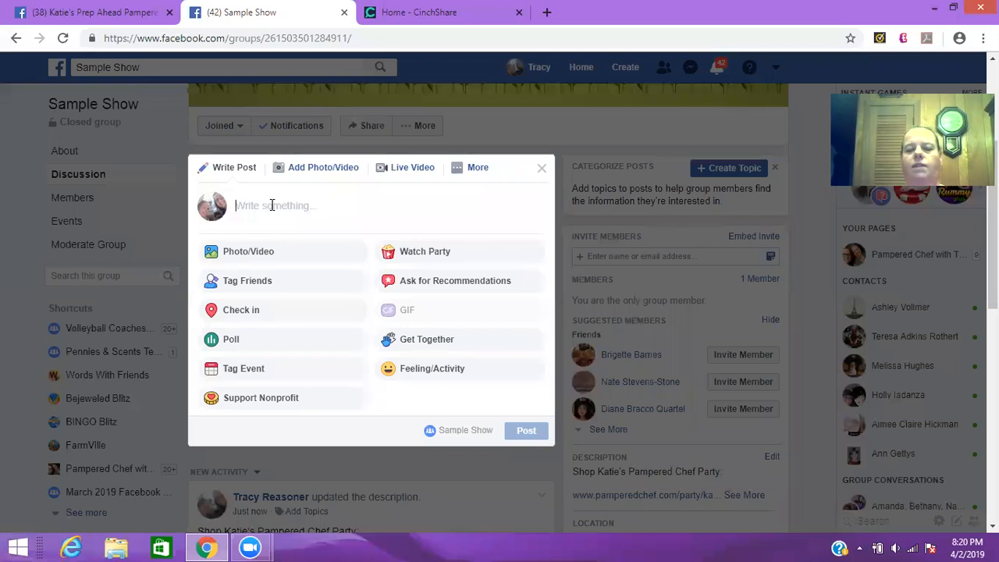
{"action": "key", "text": "ctrl+v"}
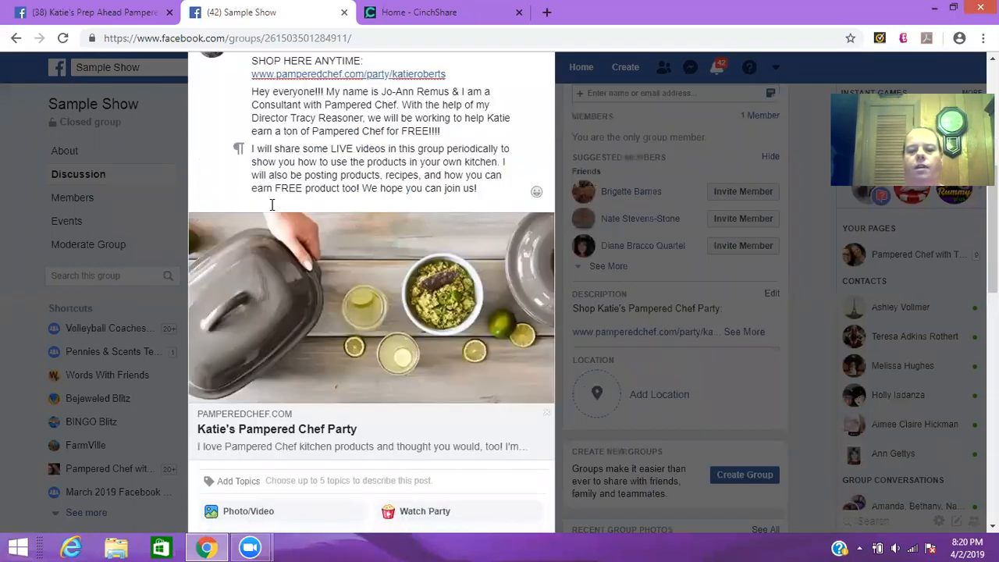
Attach the "How Does a Facebook Party Work" image from the Pampered Chef folder and publish the post
{"action": "scroll", "coordinate": [273, 205], "scroll_direction": "down", "scroll_amount": 1}
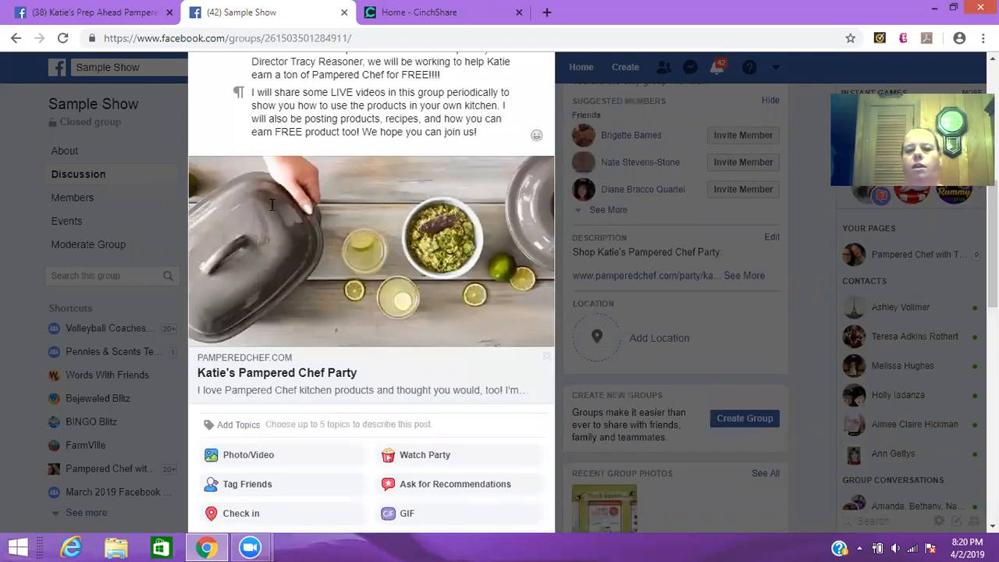
{"action": "scroll", "coordinate": [273, 205], "scroll_direction": "down", "scroll_amount": 1}
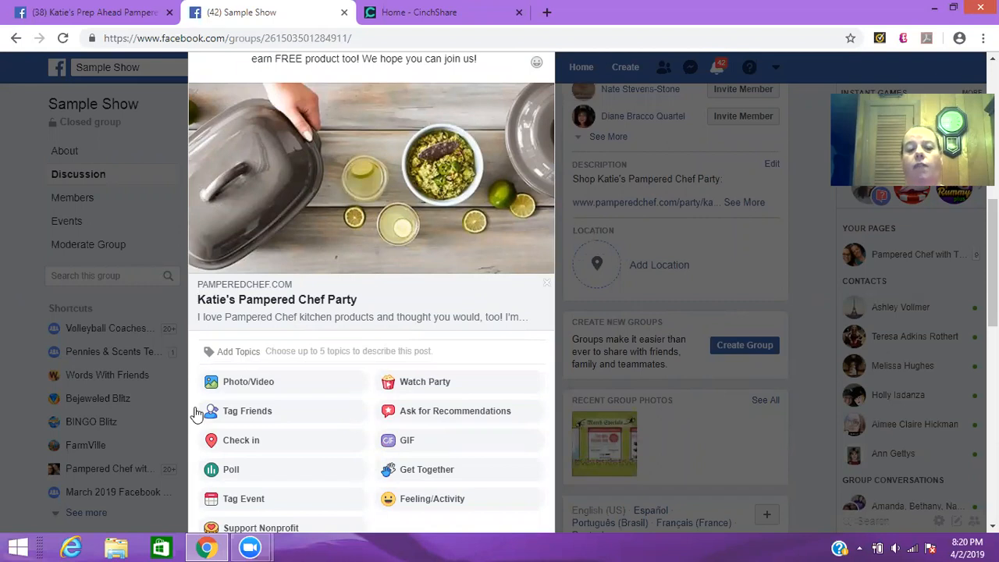
{"action": "left_click", "coordinate": [248, 382]}
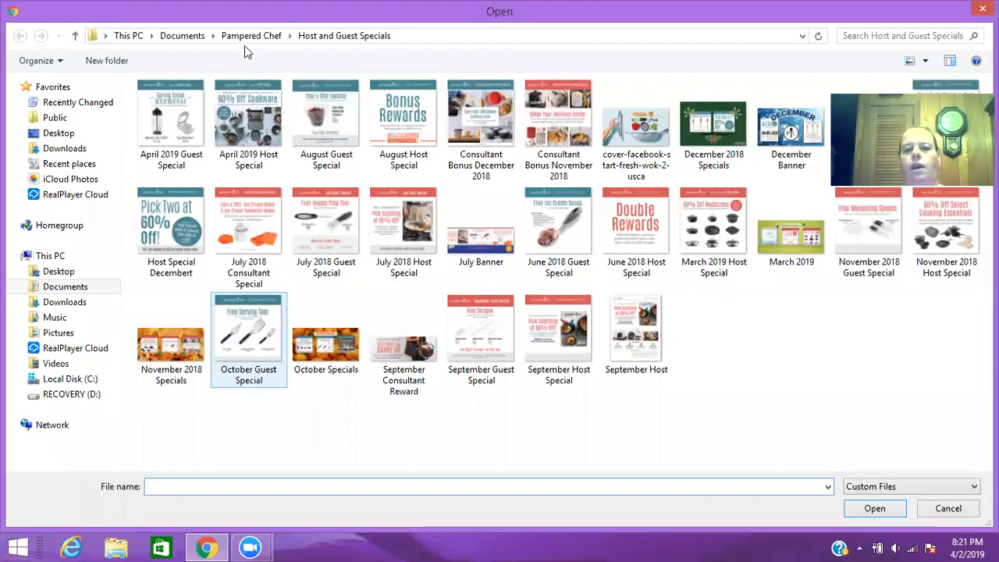
{"action": "left_click", "coordinate": [252, 35]}
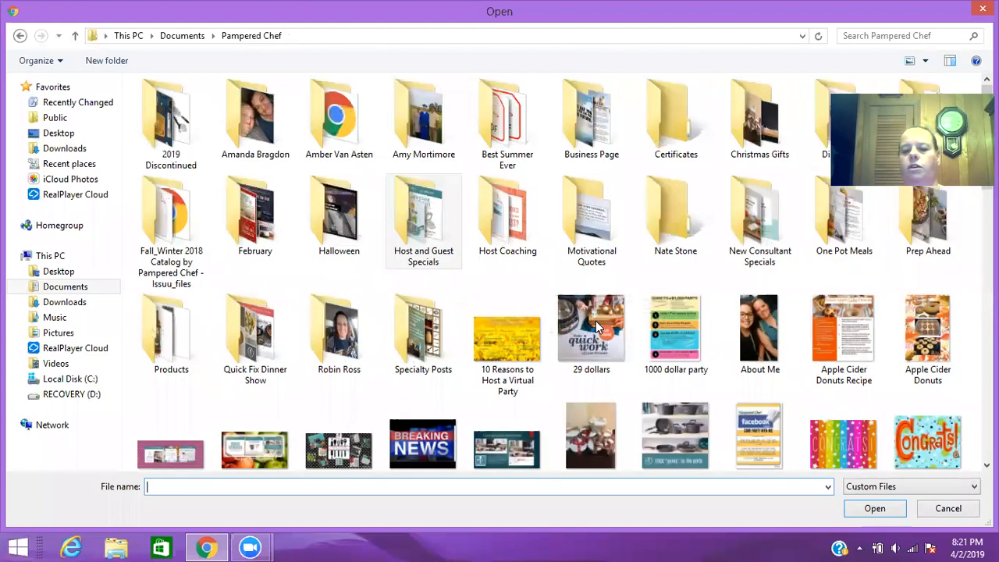
{"action": "left_click", "coordinate": [599, 337]}
{"action": "scroll", "coordinate": [600, 337], "scroll_direction": "down", "scroll_amount": 5}
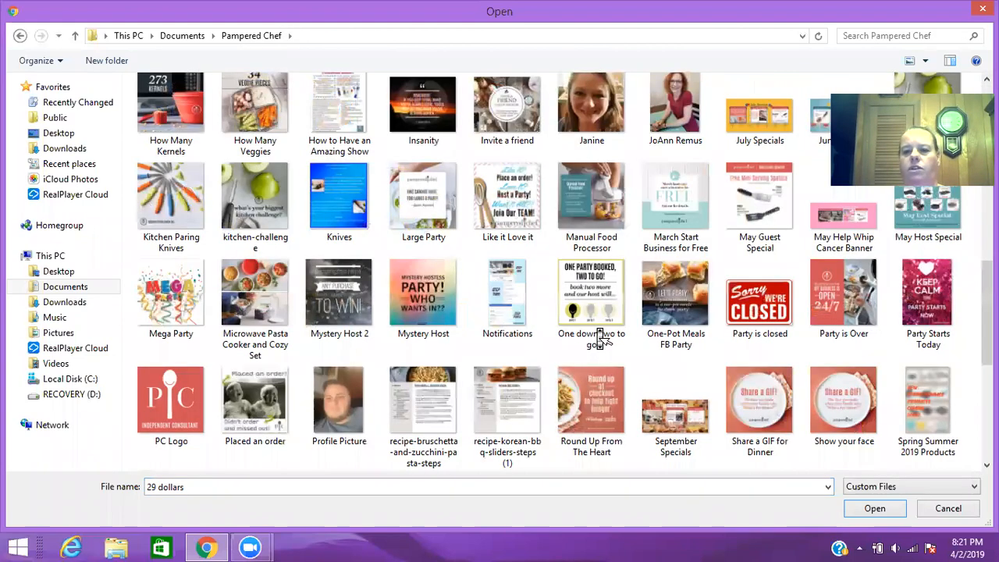
{"action": "scroll", "coordinate": [599, 337], "scroll_direction": "up", "scroll_amount": 3}
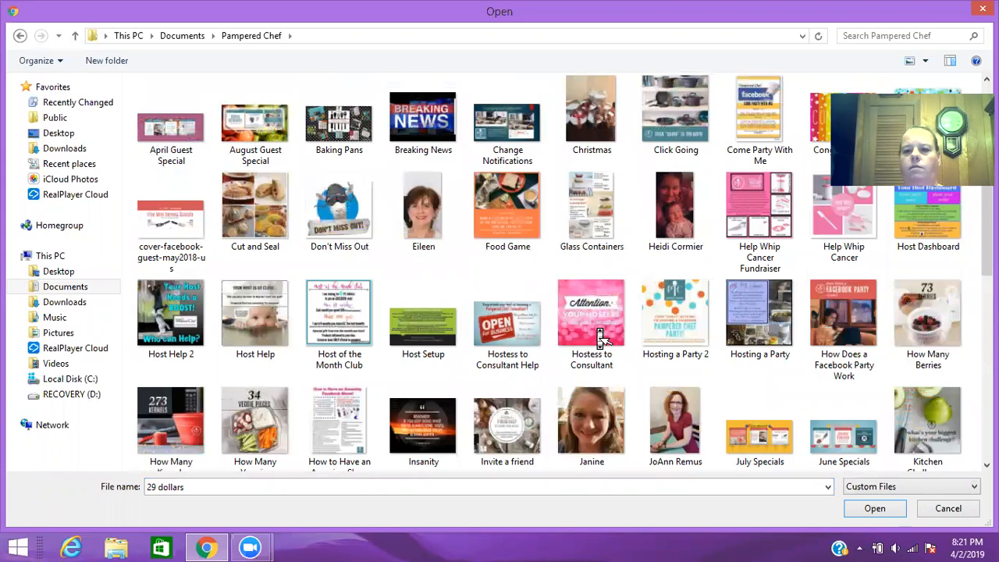
{"action": "double_click", "coordinate": [847, 308]}
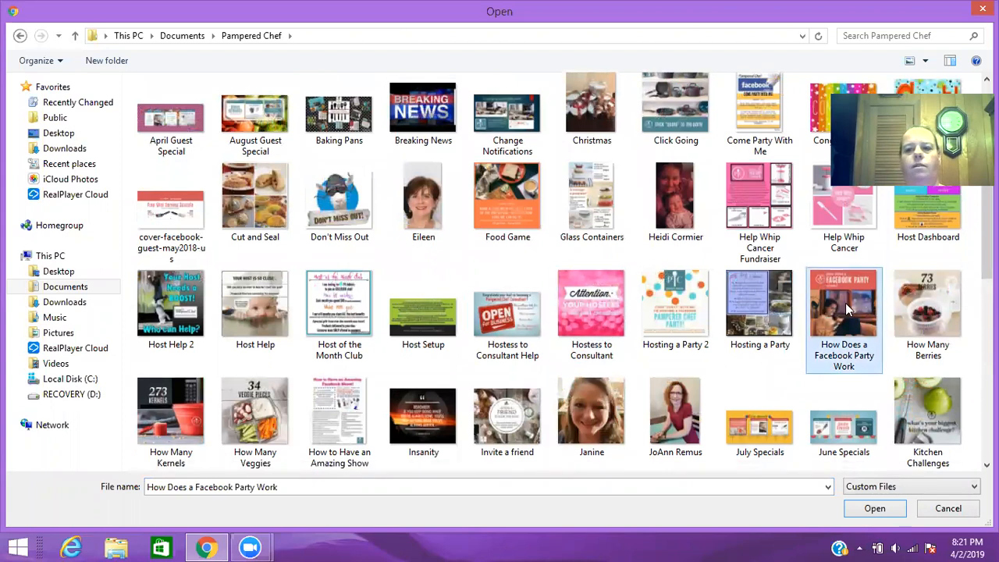
{"action": "scroll", "coordinate": [431, 213], "scroll_direction": "down", "scroll_amount": 5}
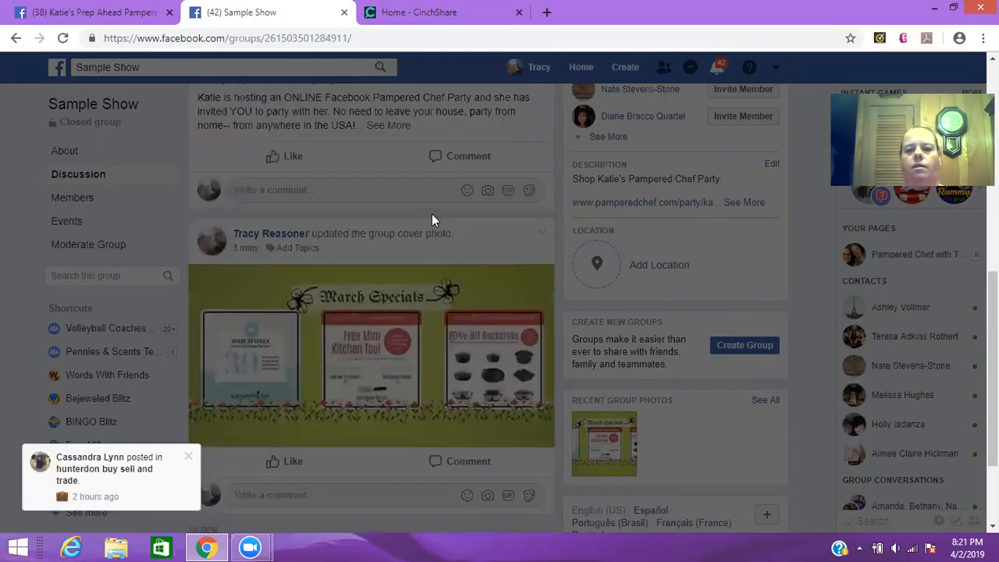
{"action": "scroll", "coordinate": [423, 207], "scroll_direction": "up", "scroll_amount": 5}
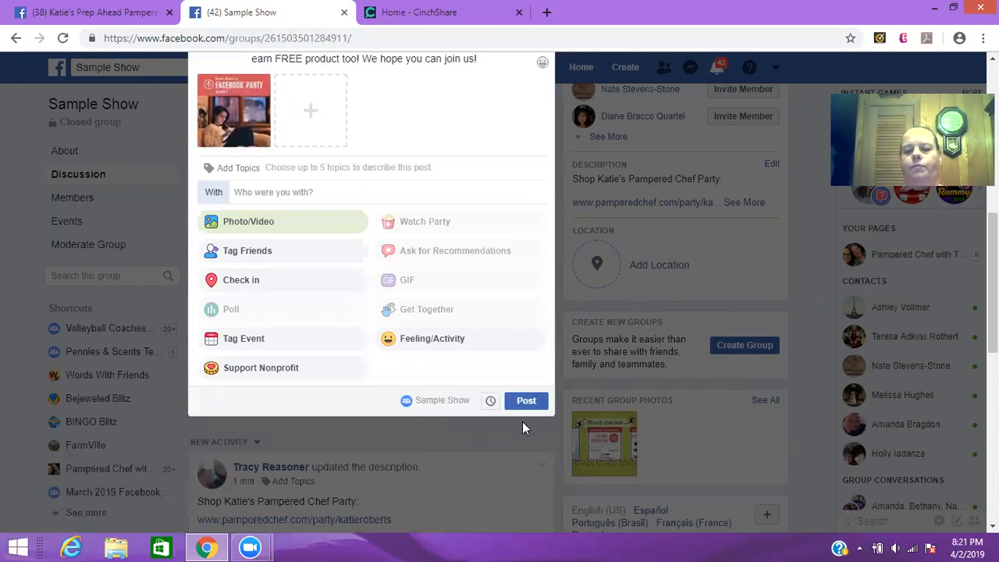
{"action": "left_click", "coordinate": [525, 403]}
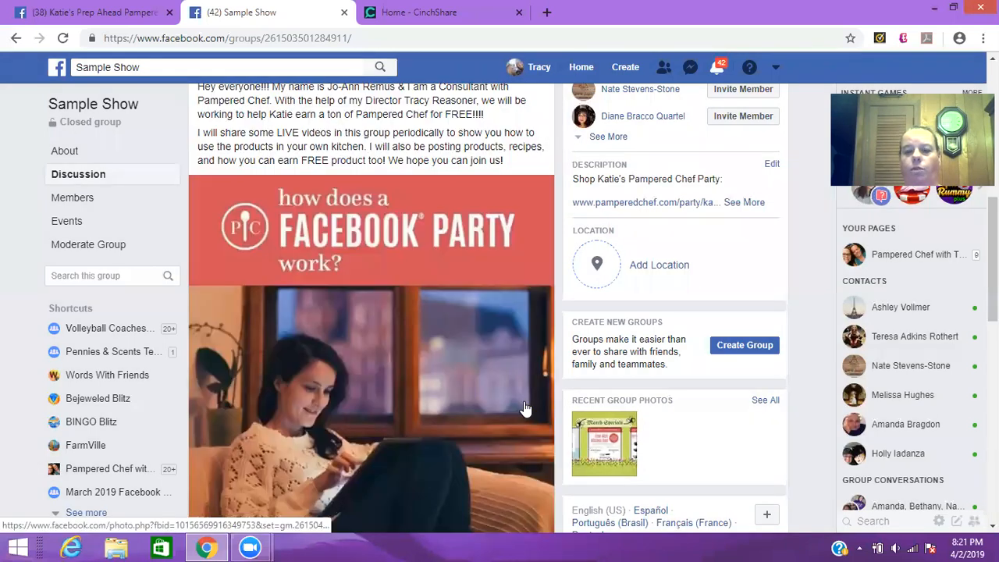
Mark the new Sample Show post as an announcement and pin it to the top
{"action": "scroll", "coordinate": [525, 409], "scroll_direction": "up", "scroll_amount": 1}
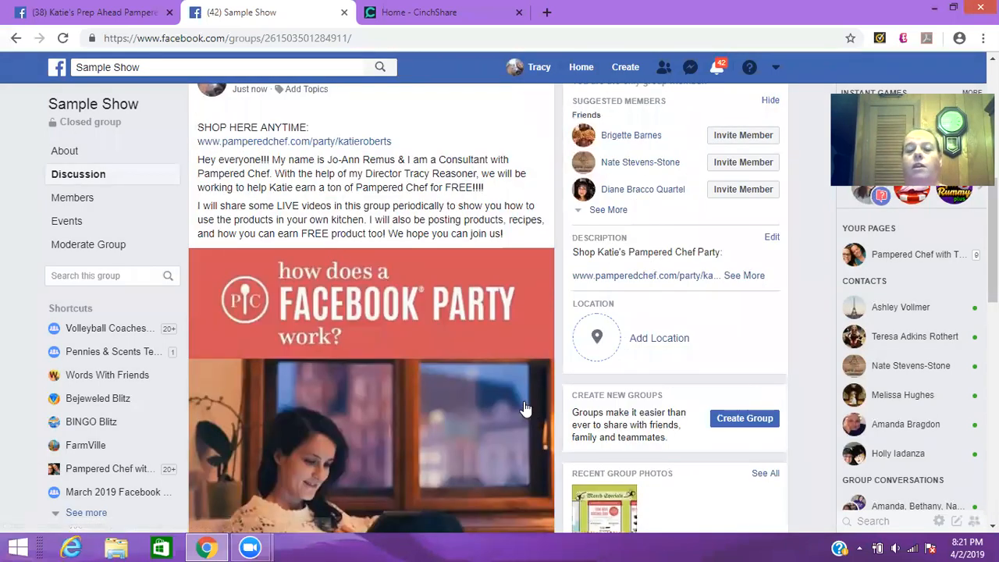
{"action": "scroll", "coordinate": [525, 408], "scroll_direction": "up", "scroll_amount": 1}
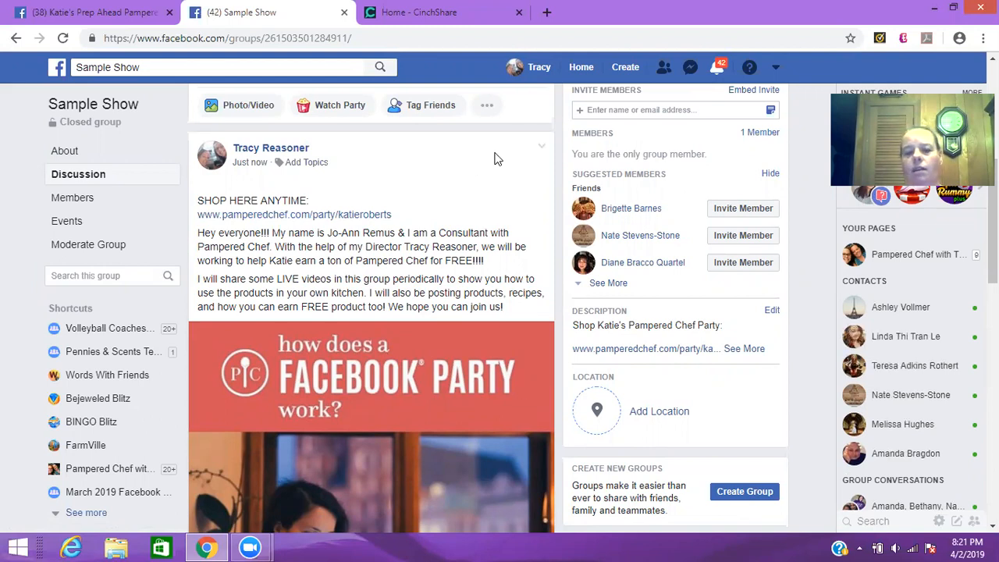
{"action": "left_click", "coordinate": [543, 150]}
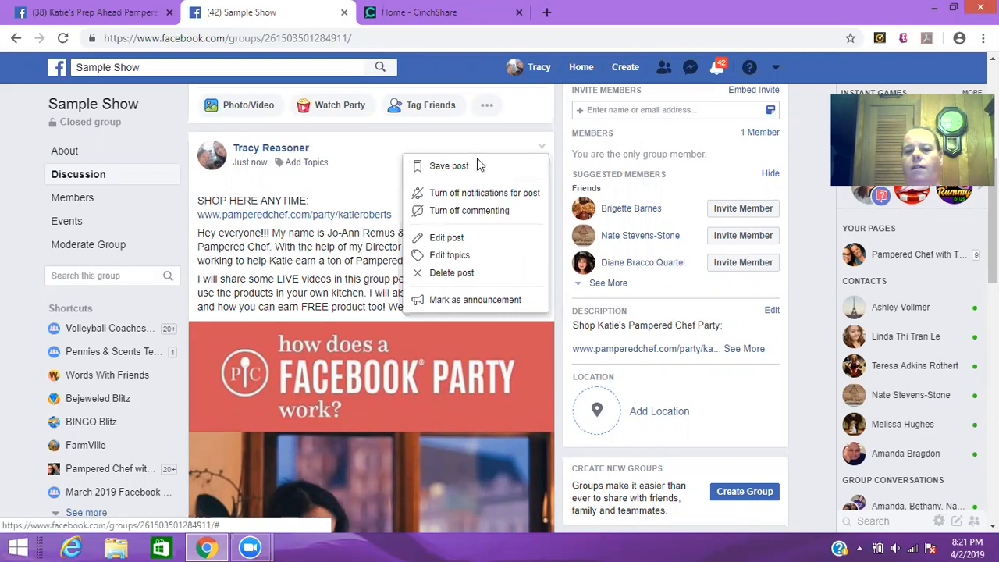
{"action": "left_click", "coordinate": [451, 304]}
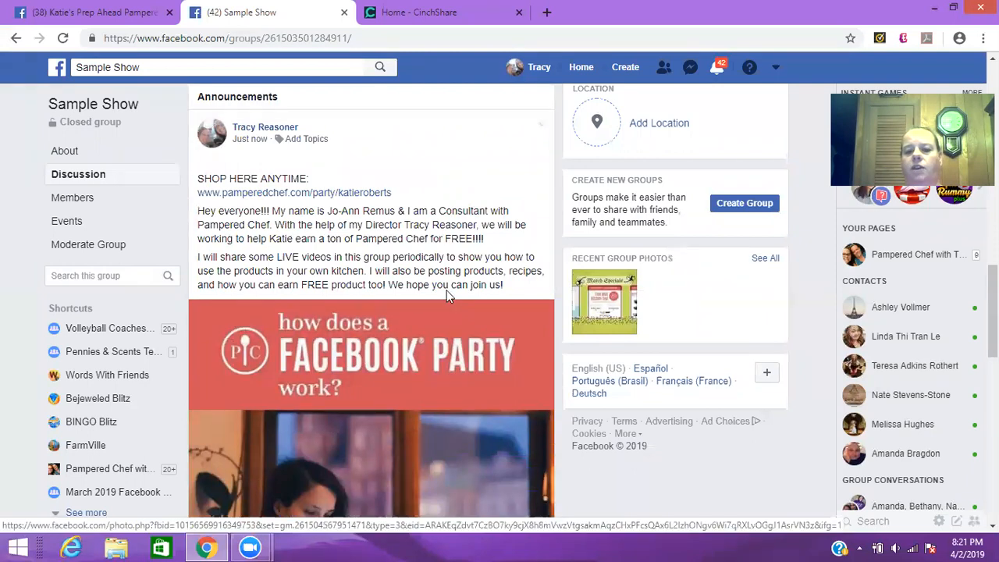
{"action": "left_click", "coordinate": [541, 128]}
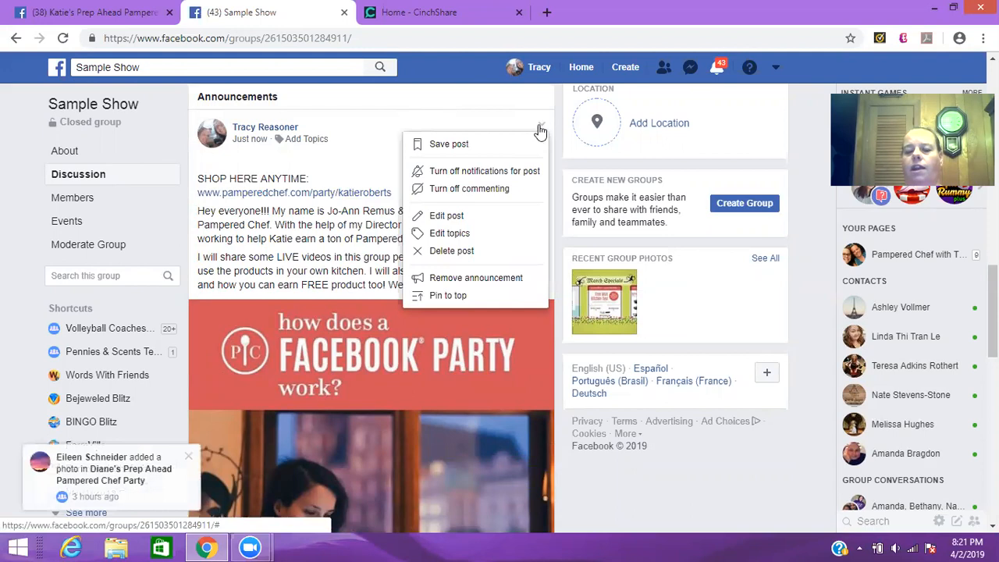
{"action": "left_click", "coordinate": [440, 300]}
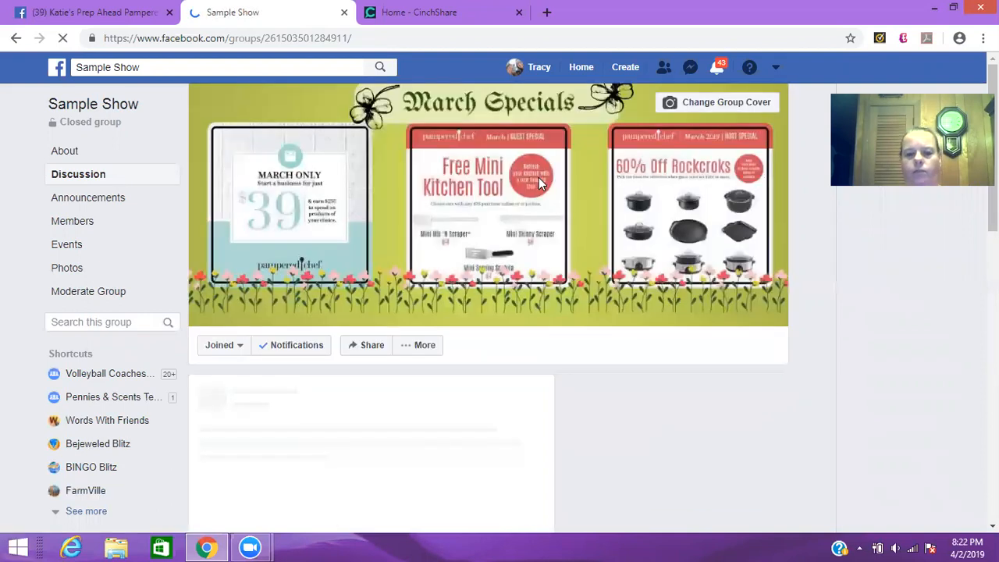
{"action": "scroll", "coordinate": [543, 187], "scroll_direction": "down", "scroll_amount": 3}
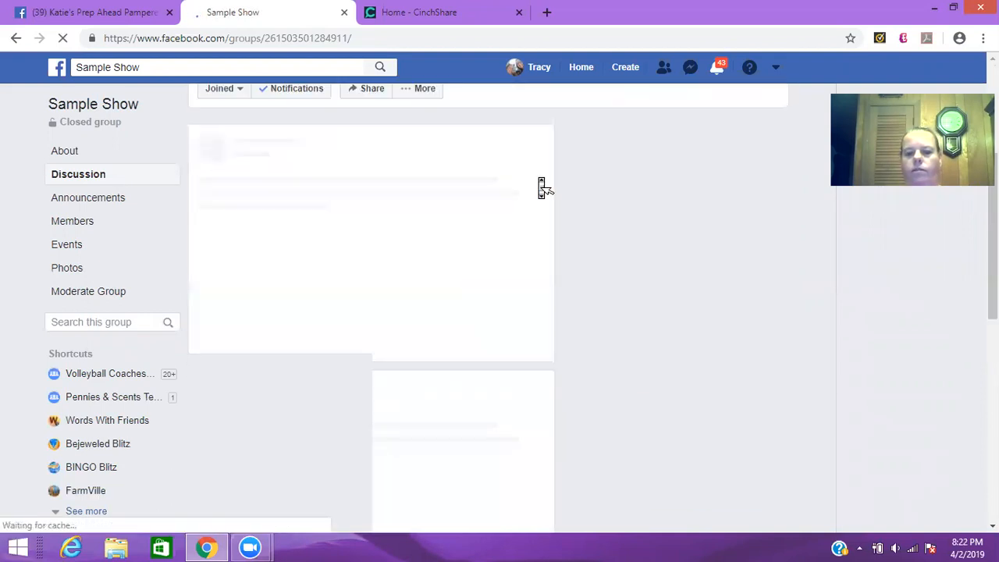
{"action": "scroll", "coordinate": [538, 184], "scroll_direction": "down", "scroll_amount": 2}
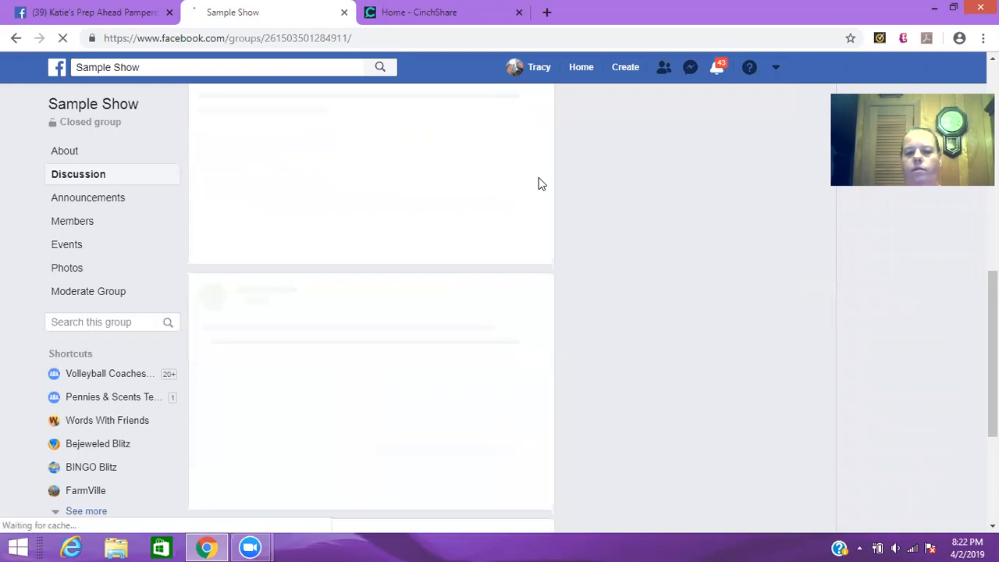
Check the pinned announcement at the top of the Sample Show group's discussion
{"action": "scroll", "coordinate": [539, 184], "scroll_direction": "up", "scroll_amount": 7}
{"action": "scroll", "coordinate": [540, 186], "scroll_direction": "down", "scroll_amount": 4}
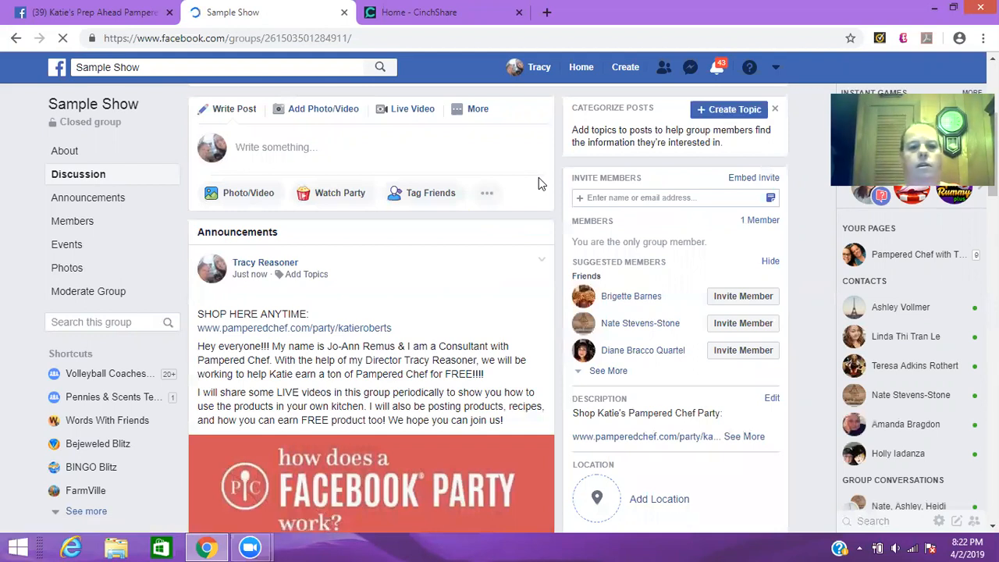
{"action": "scroll", "coordinate": [539, 178], "scroll_direction": "up", "scroll_amount": 1}
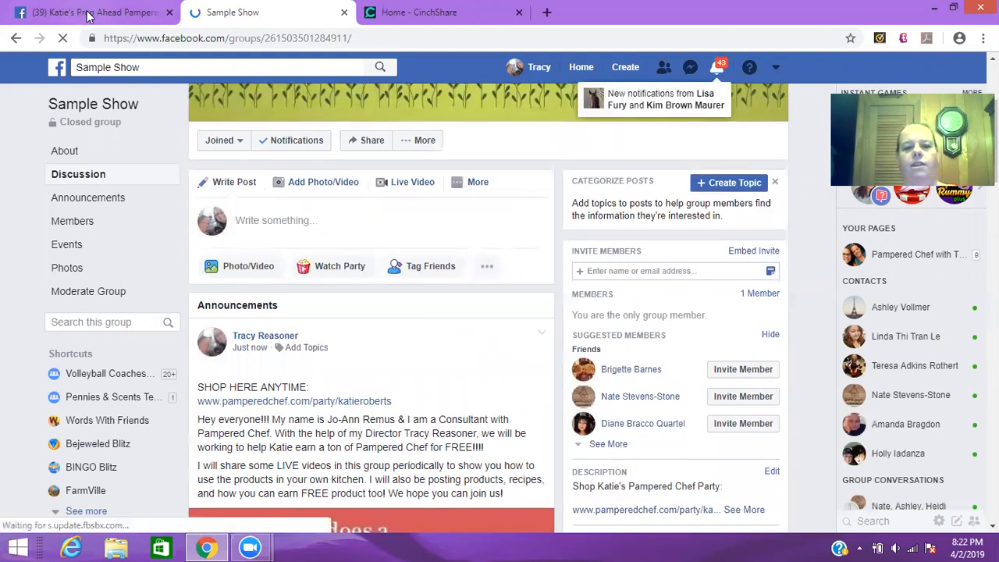
Switch to the existing Prep Ahead Pampered Chef Party group and review its posts back to the earliest ones, including the RSVP post
{"action": "left_click", "coordinate": [97, 13]}
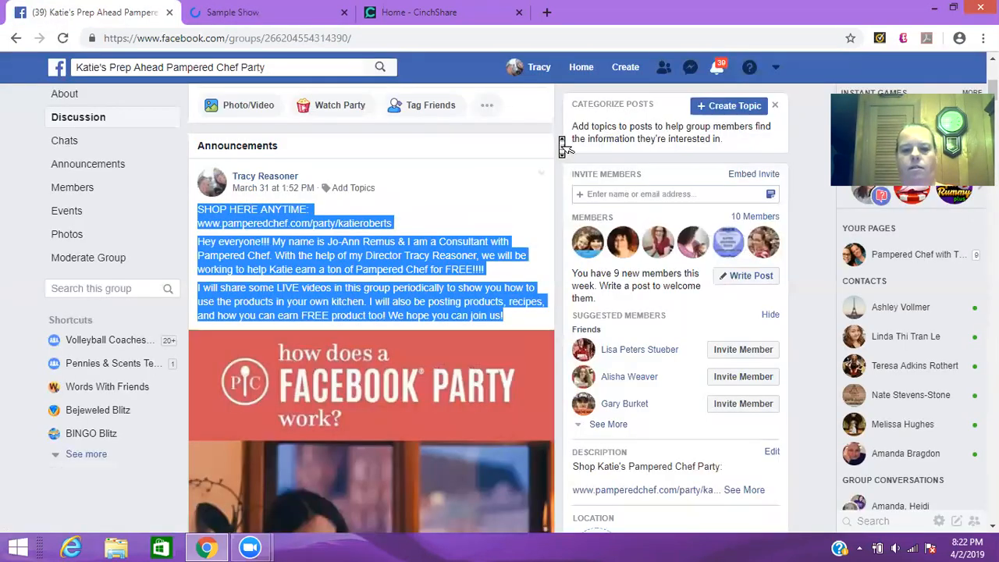
{"action": "left_click", "coordinate": [562, 147]}
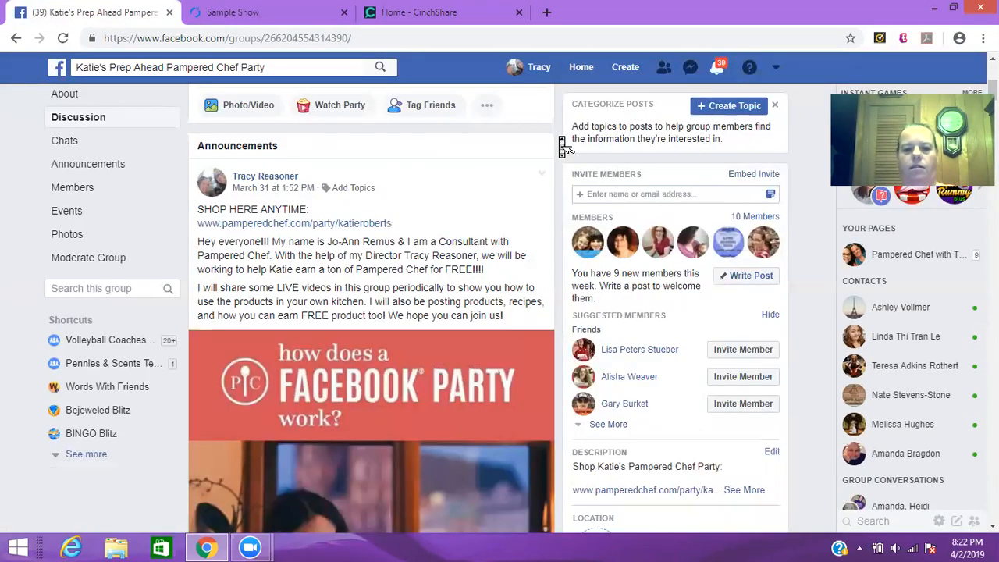
{"action": "scroll", "coordinate": [562, 147], "scroll_direction": "down", "scroll_amount": 6}
{"action": "scroll", "coordinate": [560, 145], "scroll_direction": "down", "scroll_amount": 5}
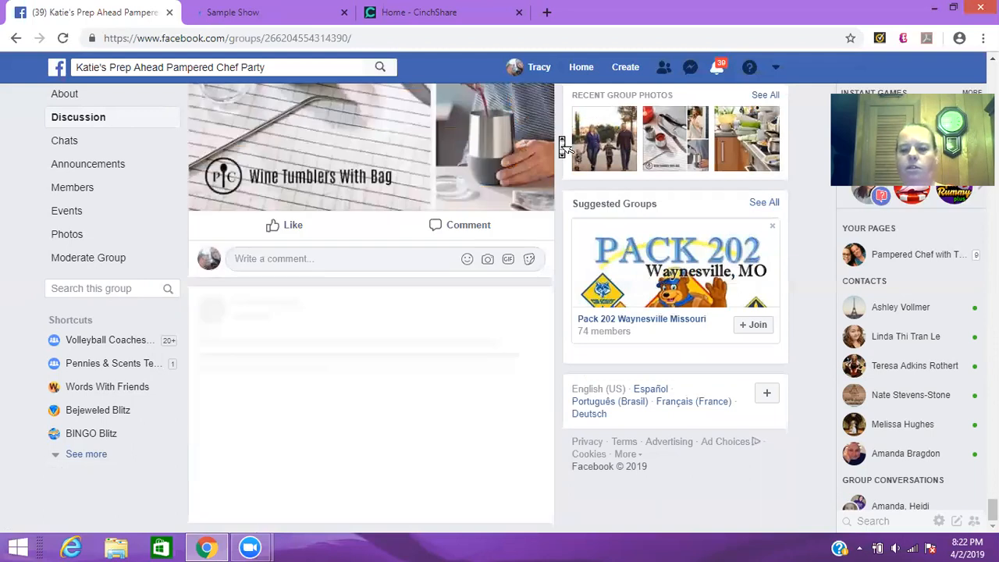
{"action": "scroll", "coordinate": [559, 135], "scroll_direction": "down", "scroll_amount": 2}
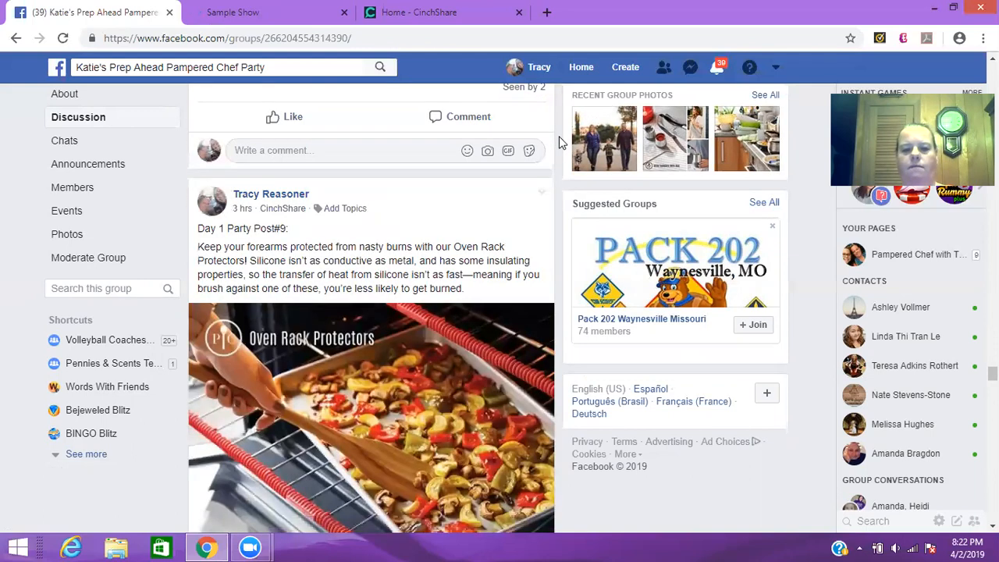
{"action": "scroll", "coordinate": [561, 147], "scroll_direction": "down", "scroll_amount": 15}
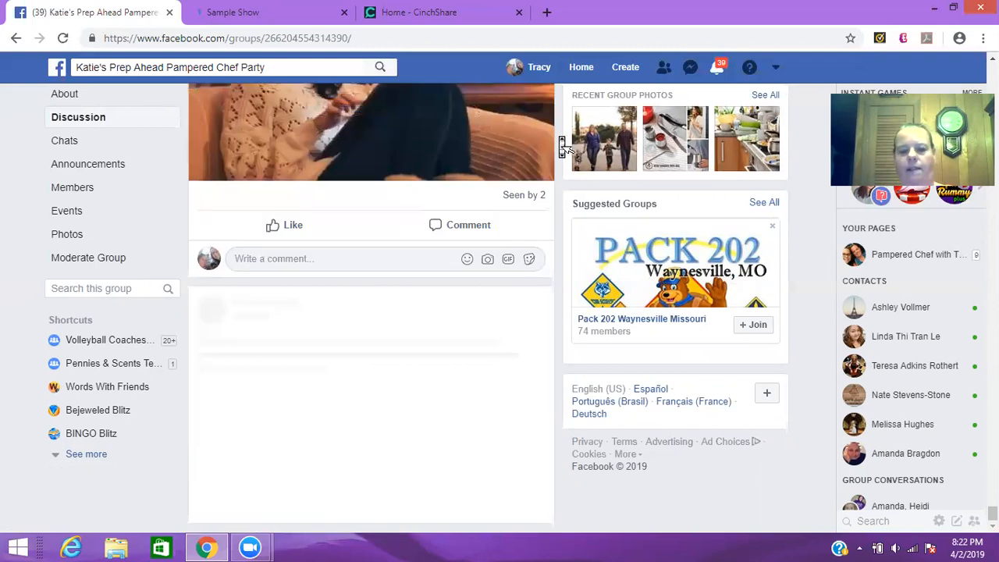
{"action": "scroll", "coordinate": [561, 147], "scroll_direction": "down", "scroll_amount": 10}
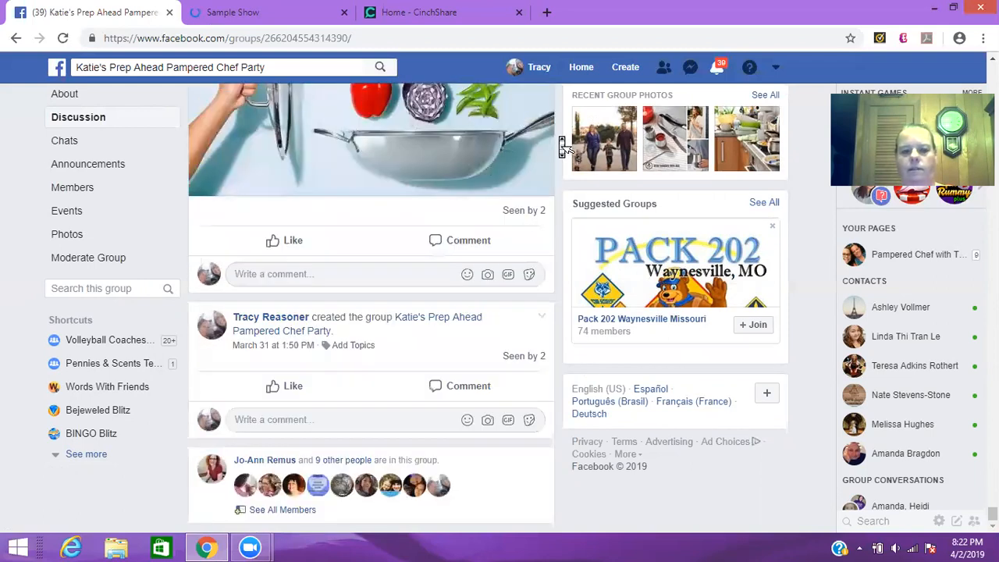
{"action": "scroll", "coordinate": [562, 147], "scroll_direction": "up", "scroll_amount": 2}
{"action": "scroll", "coordinate": [559, 145], "scroll_direction": "up", "scroll_amount": 1}
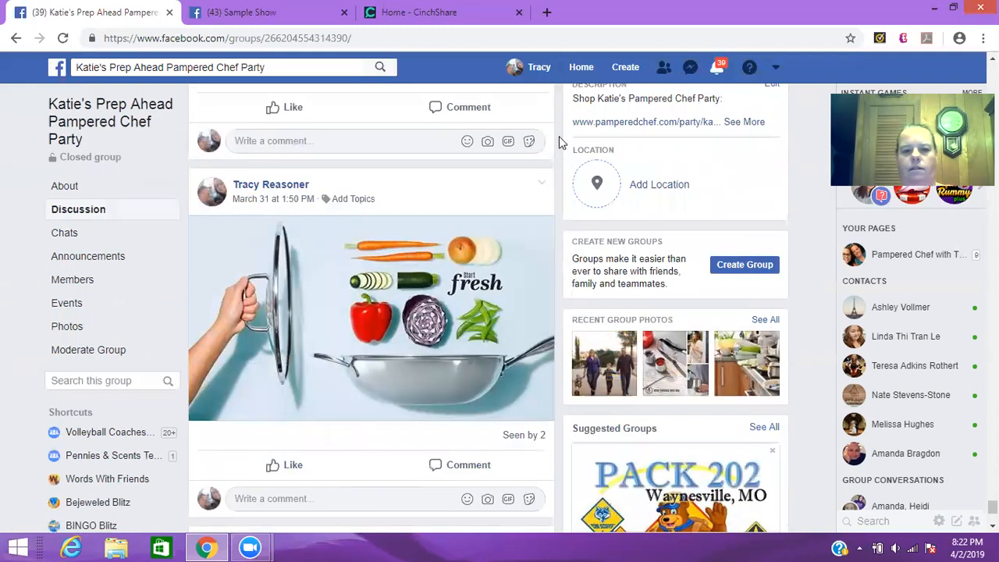
{"action": "scroll", "coordinate": [560, 143], "scroll_direction": "up", "scroll_amount": 3}
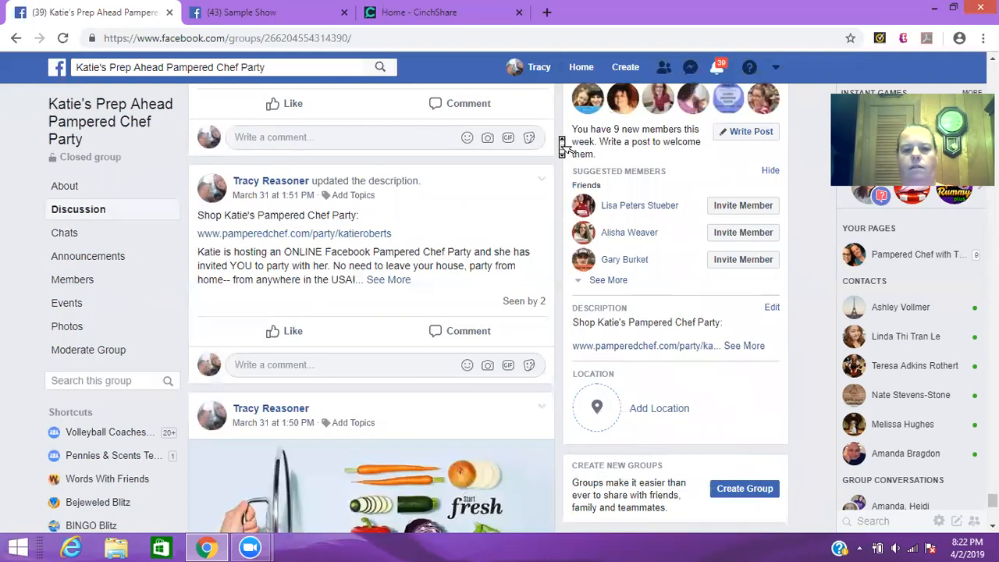
{"action": "scroll", "coordinate": [562, 147], "scroll_direction": "up", "scroll_amount": 3}
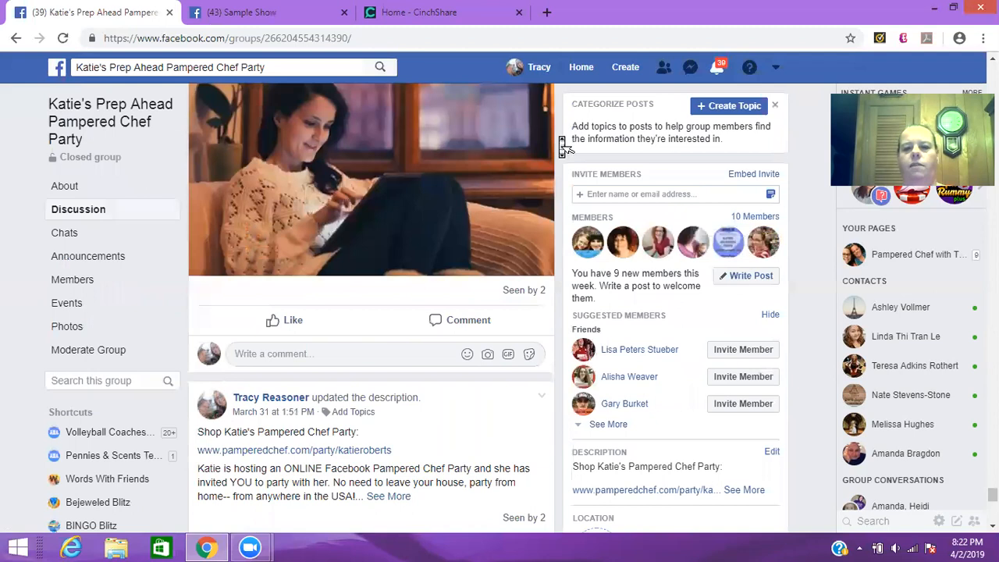
{"action": "scroll", "coordinate": [561, 147], "scroll_direction": "up", "scroll_amount": 1}
{"action": "scroll", "coordinate": [562, 147], "scroll_direction": "down", "scroll_amount": 5}
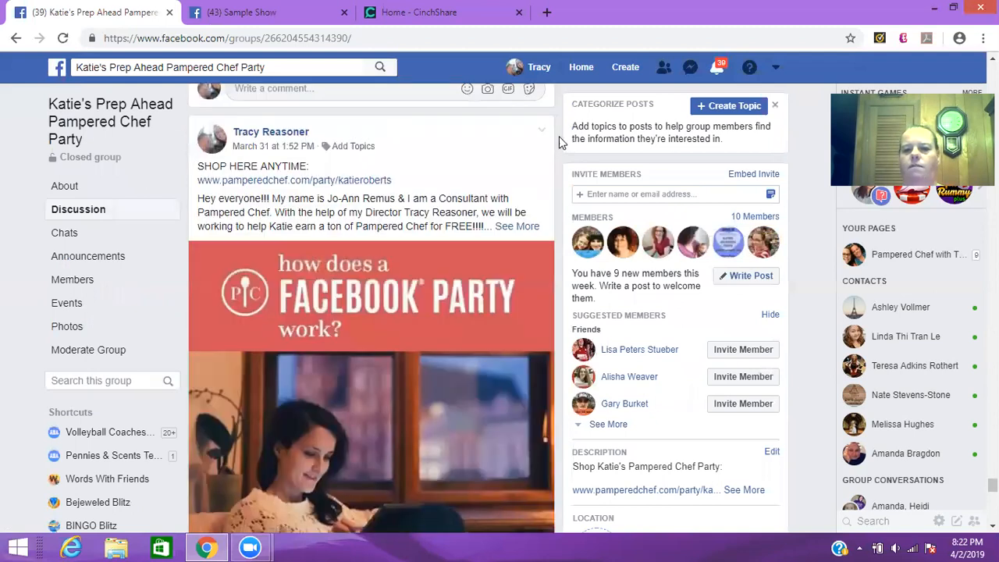
{"action": "scroll", "coordinate": [562, 146], "scroll_direction": "up", "scroll_amount": 3}
{"action": "scroll", "coordinate": [559, 137], "scroll_direction": "up", "scroll_amount": 2}
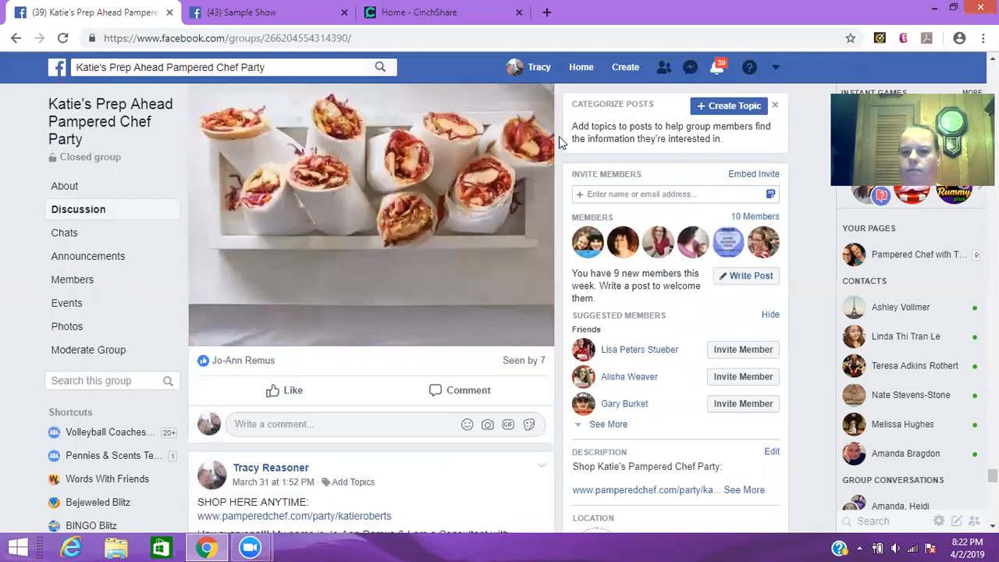
Return to the Sample Show group and invite a friend as a member by searching for the friend's name
{"action": "left_click", "coordinate": [238, 13]}
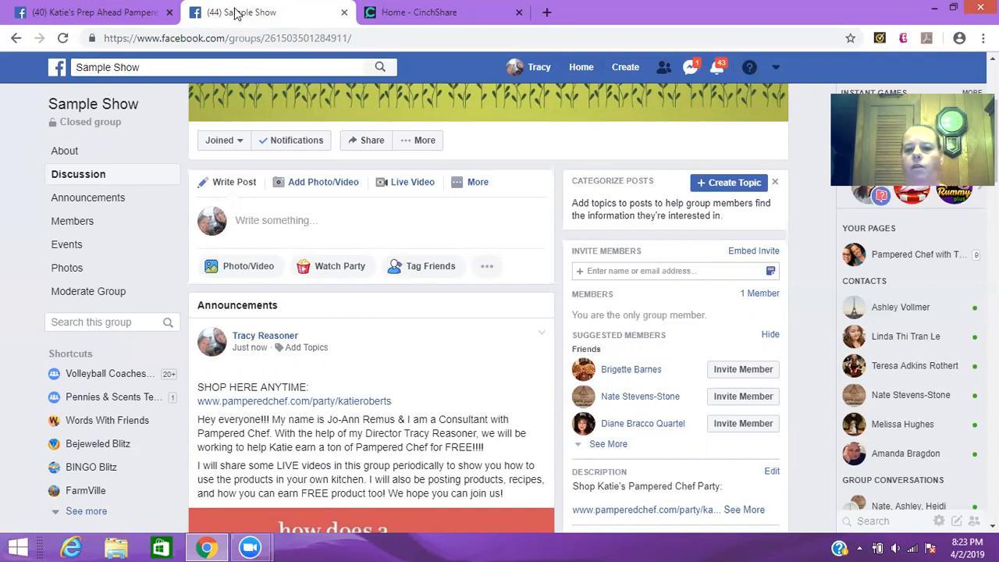
{"action": "left_click", "coordinate": [612, 270]}
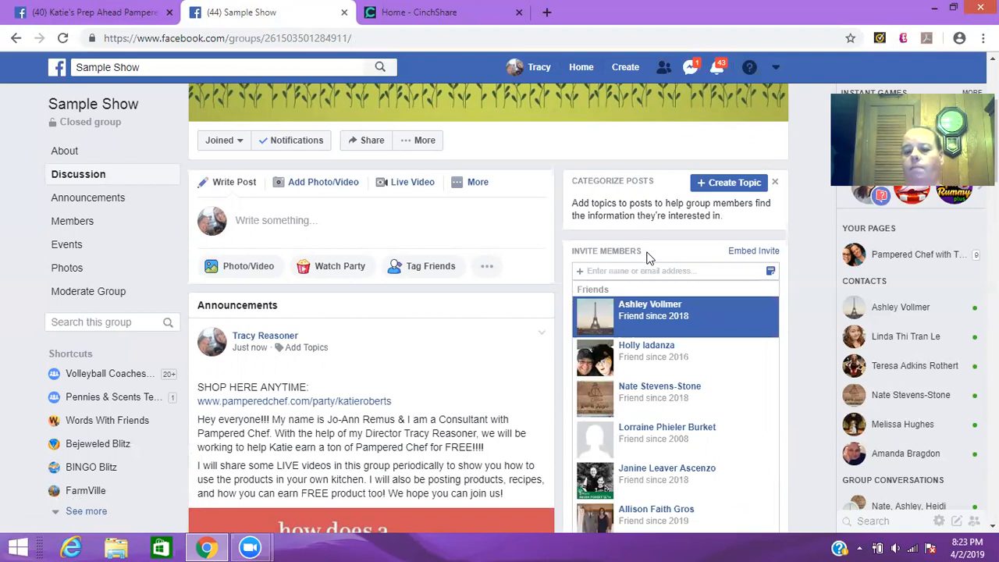
{"action": "left_click", "coordinate": [647, 253]}
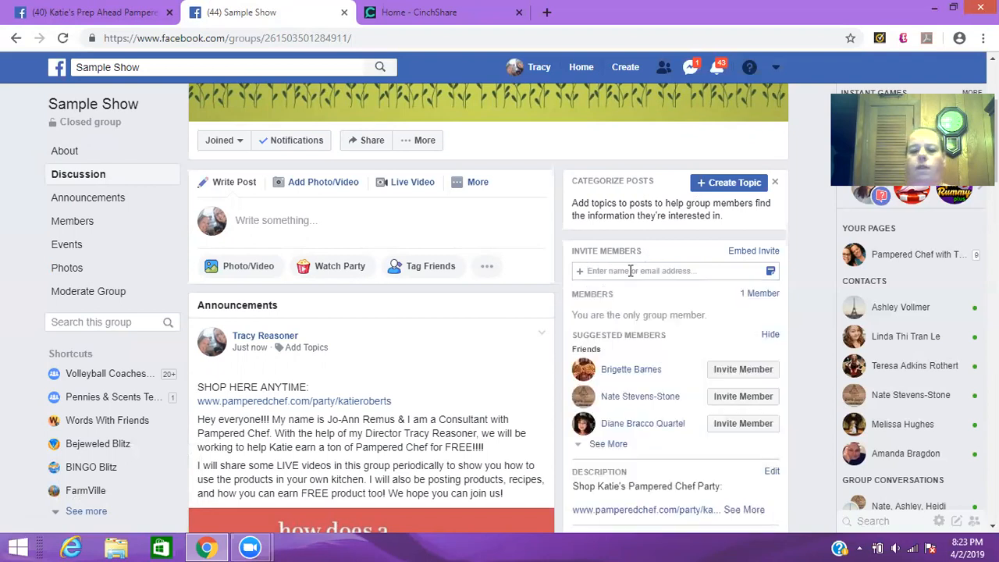
{"action": "left_click", "coordinate": [631, 270]}
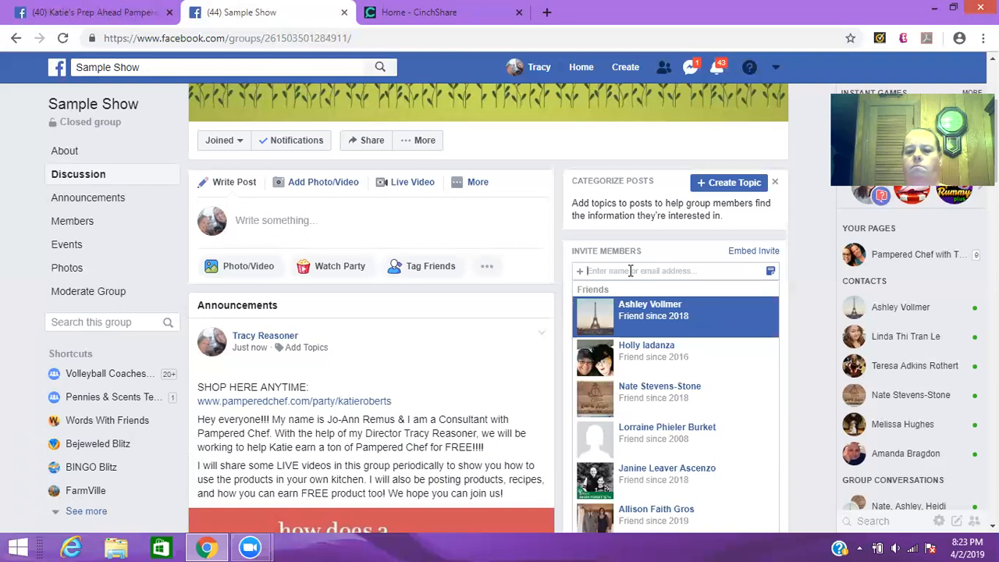
{"action": "type", "text": "bria"}
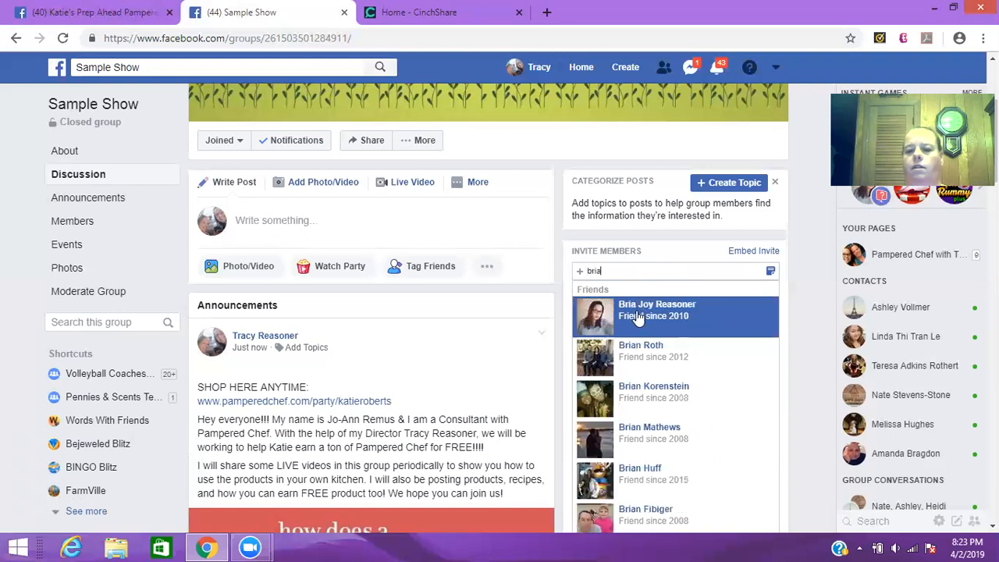
{"action": "left_click", "coordinate": [637, 316]}
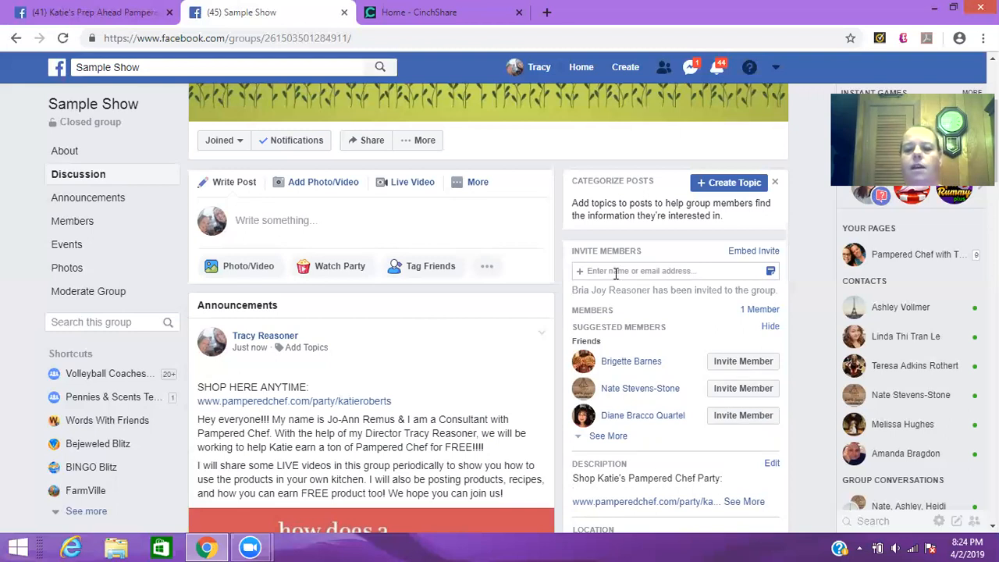
{"action": "scroll", "coordinate": [616, 273], "scroll_direction": "up", "scroll_amount": 3}
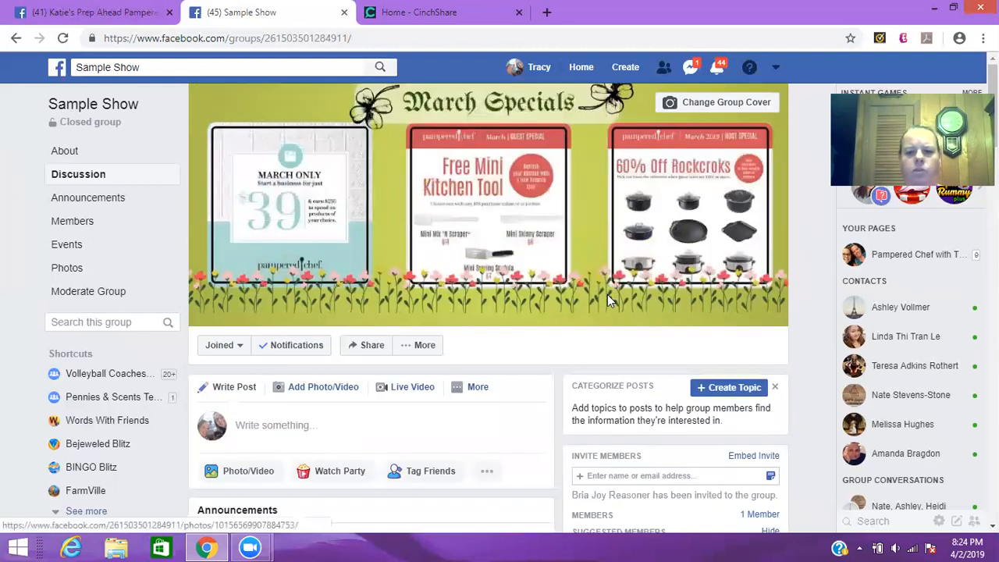
Review the full member list of the existing Prep Ahead Pampered Chef Party group
{"action": "left_click", "coordinate": [68, 11]}
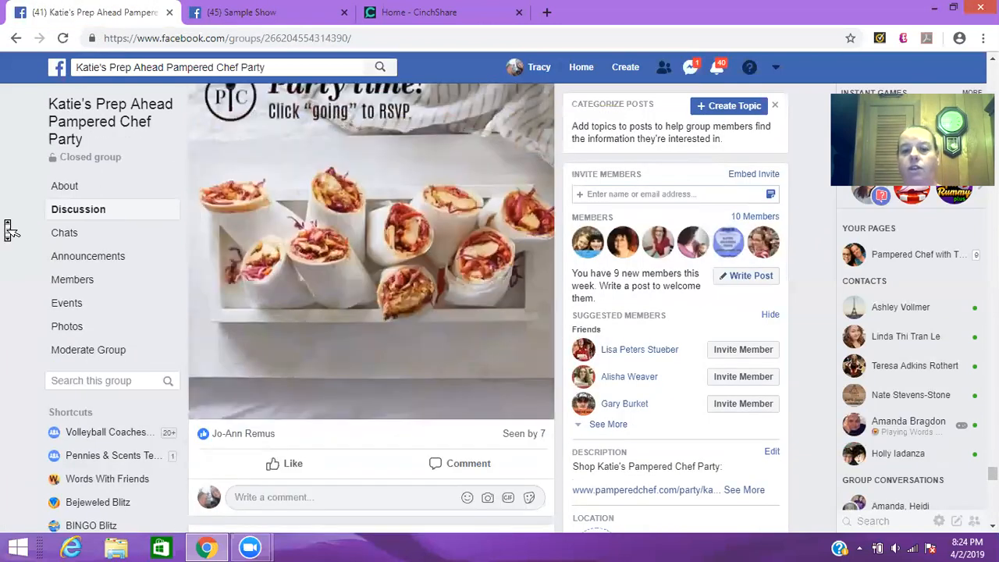
{"action": "scroll", "coordinate": [9, 231], "scroll_direction": "down", "scroll_amount": 3}
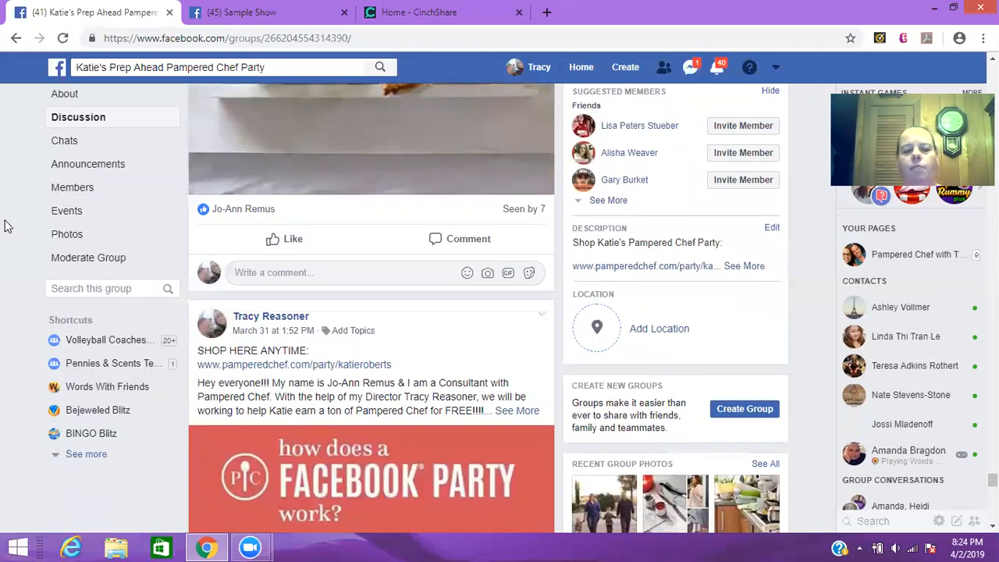
{"action": "left_click", "coordinate": [70, 192]}
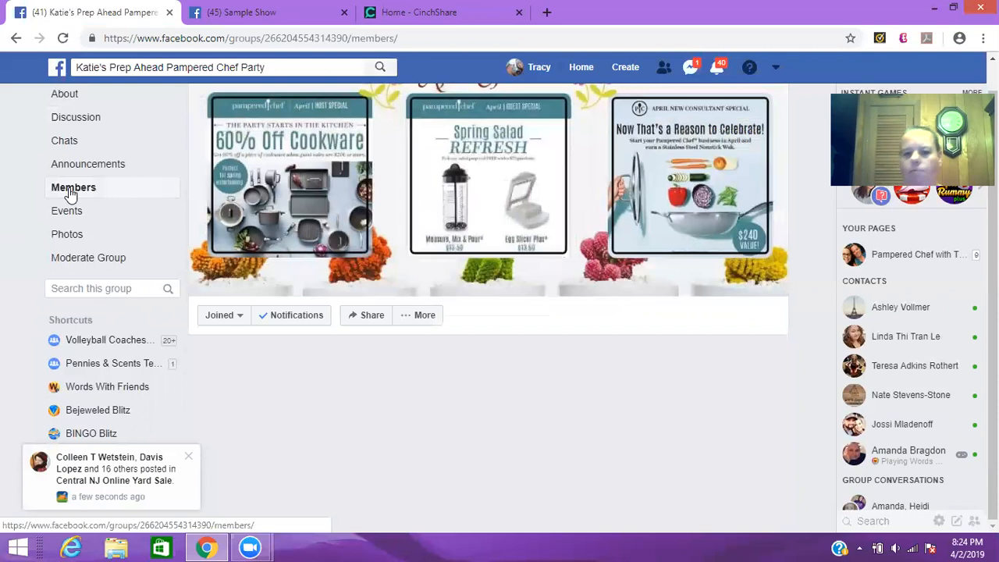
{"action": "scroll", "coordinate": [492, 218], "scroll_direction": "down", "scroll_amount": 2}
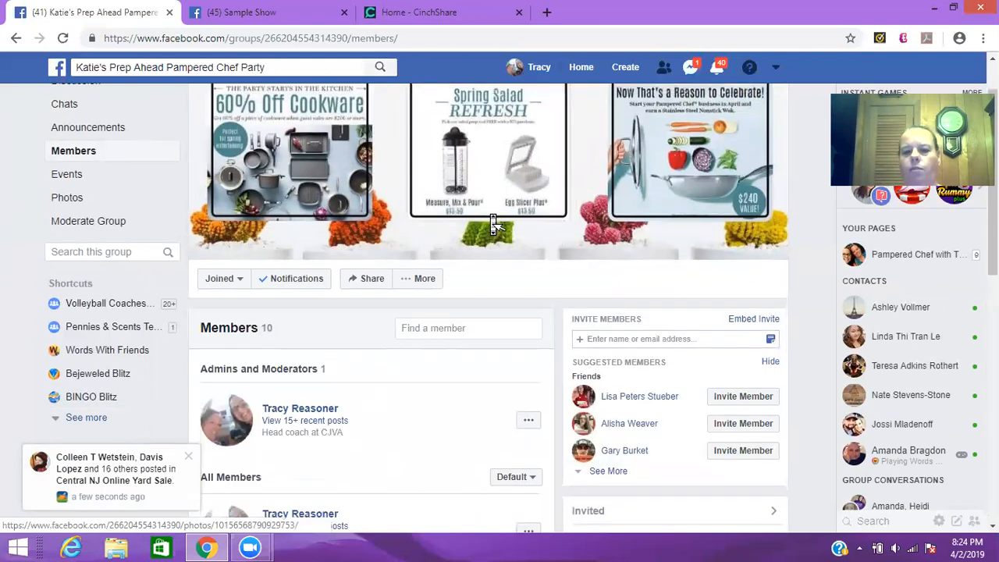
{"action": "scroll", "coordinate": [493, 223], "scroll_direction": "down", "scroll_amount": 4}
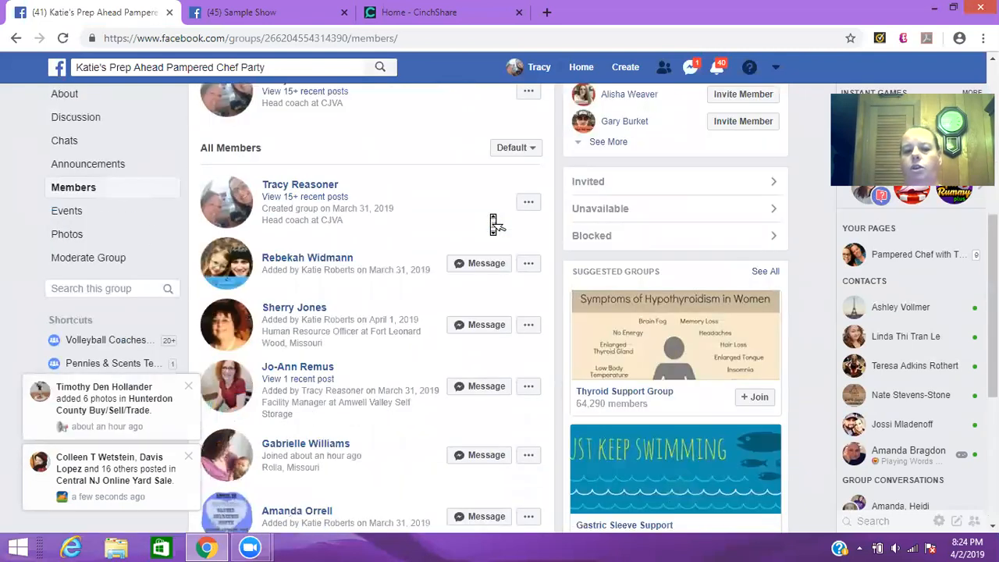
{"action": "scroll", "coordinate": [491, 218], "scroll_direction": "down", "scroll_amount": 3}
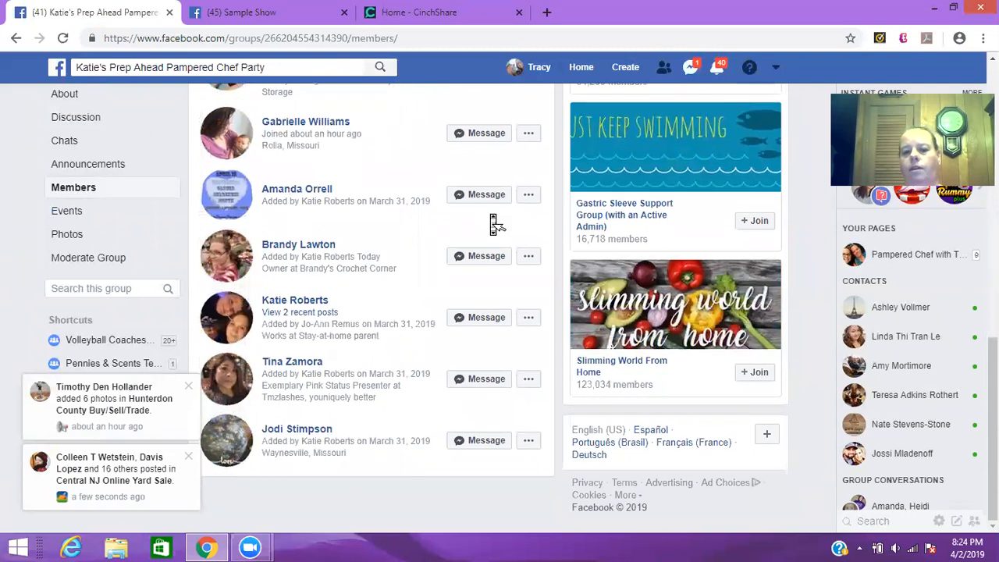
{"action": "scroll", "coordinate": [492, 219], "scroll_direction": "up", "scroll_amount": 6}
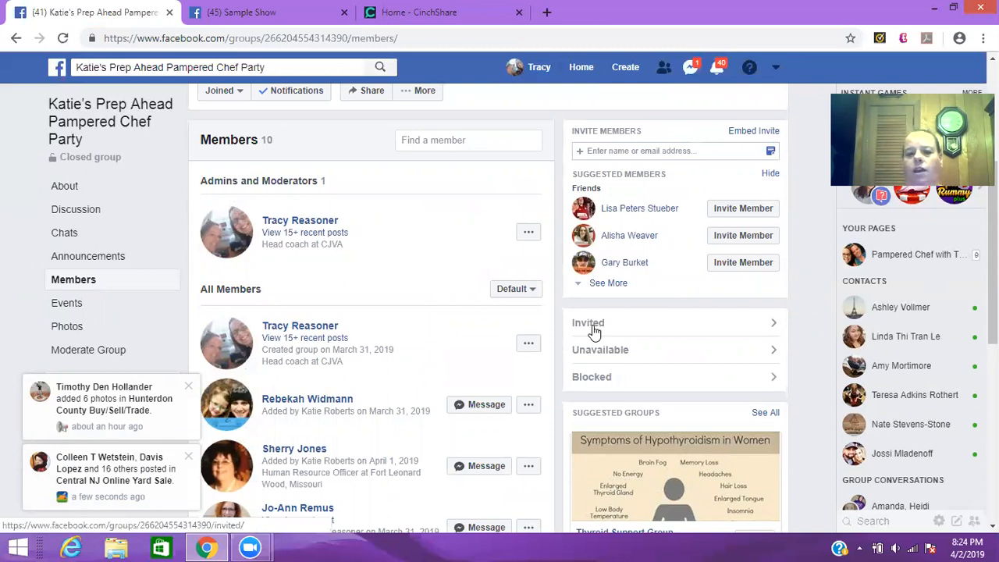
Open the existing party group's list of invited people and look through the page
{"action": "left_click", "coordinate": [593, 327]}
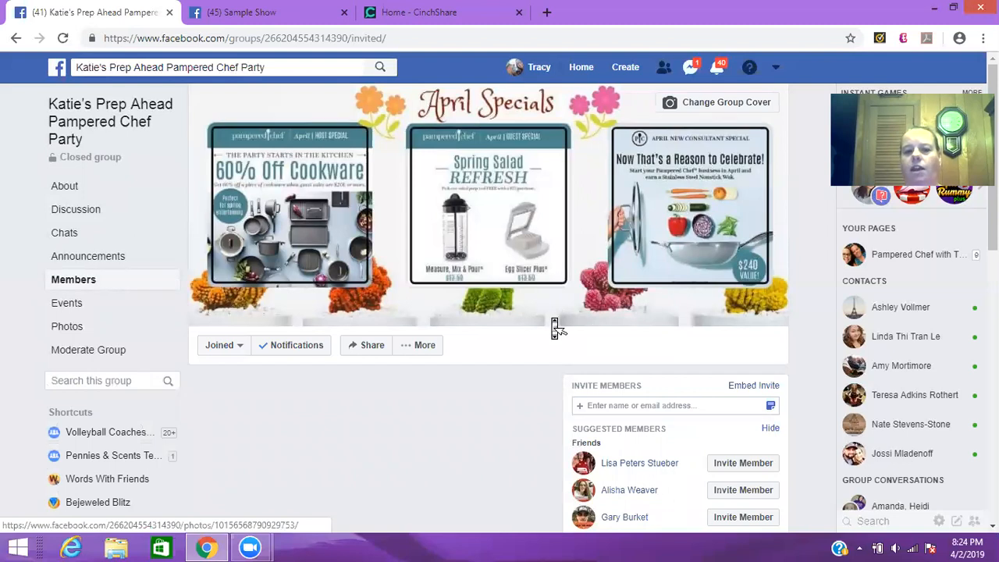
{"action": "scroll", "coordinate": [556, 328], "scroll_direction": "down", "scroll_amount": 1}
{"action": "scroll", "coordinate": [555, 328], "scroll_direction": "down", "scroll_amount": 5}
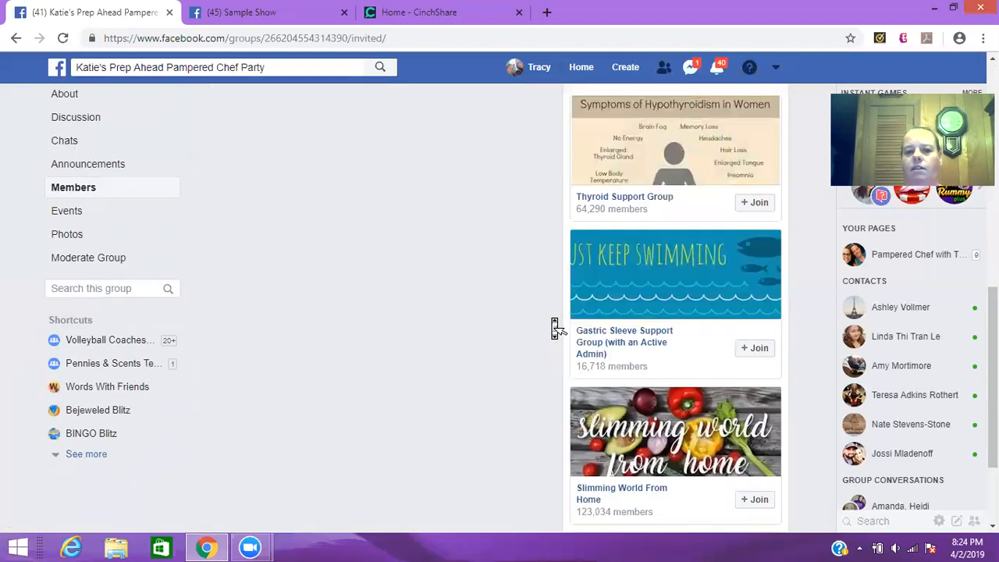
{"action": "scroll", "coordinate": [554, 325], "scroll_direction": "up", "scroll_amount": 7}
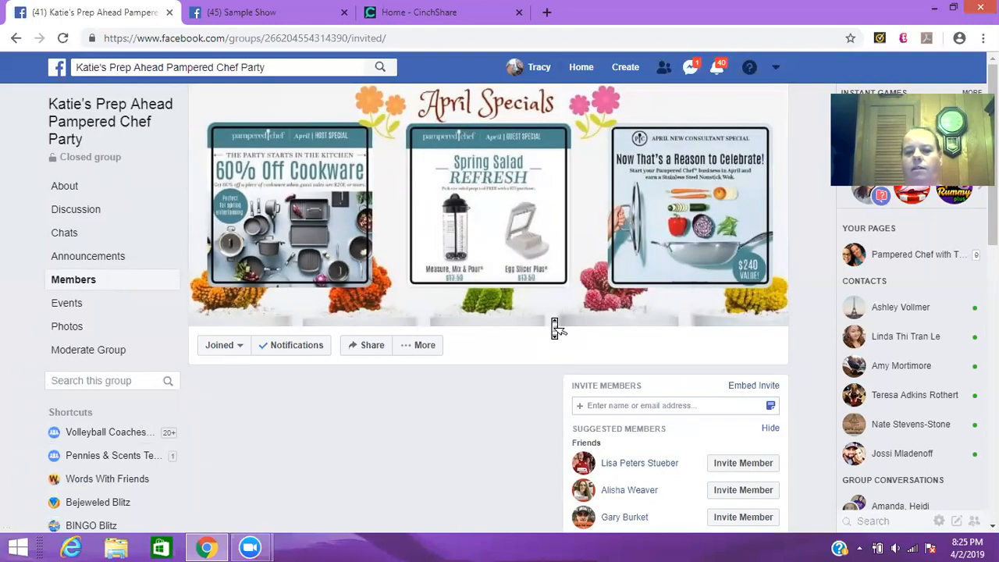
{"action": "scroll", "coordinate": [553, 326], "scroll_direction": "down", "scroll_amount": 2}
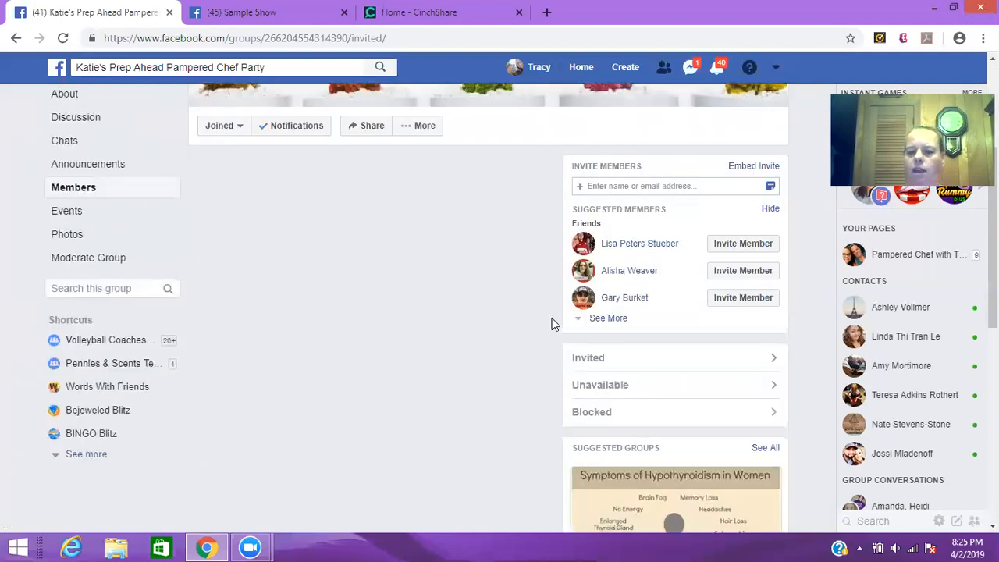
{"action": "middle_click", "coordinate": [555, 328]}
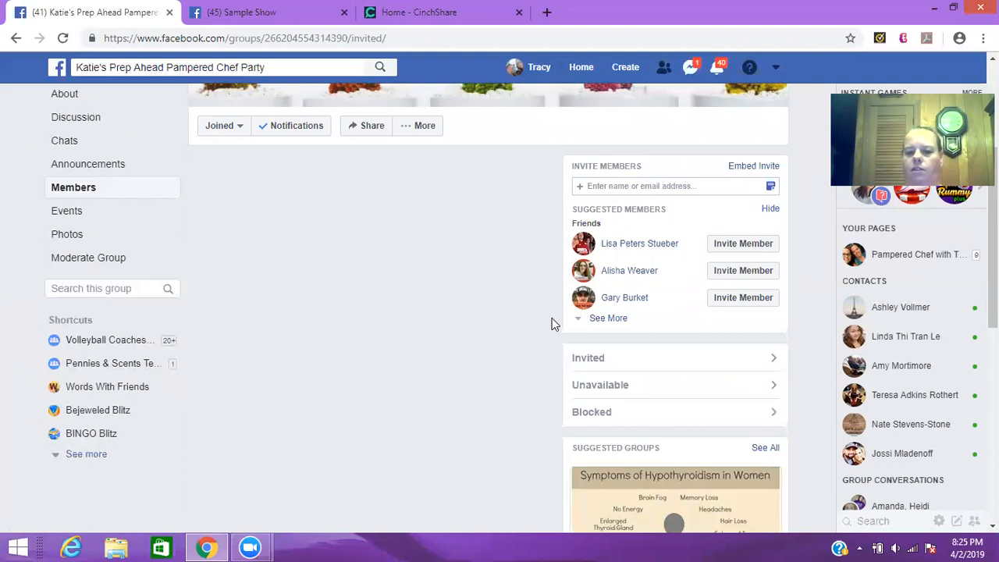
{"action": "scroll", "coordinate": [552, 325], "scroll_direction": "up", "scroll_amount": 1}
{"action": "scroll", "coordinate": [553, 324], "scroll_direction": "up", "scroll_amount": 1}
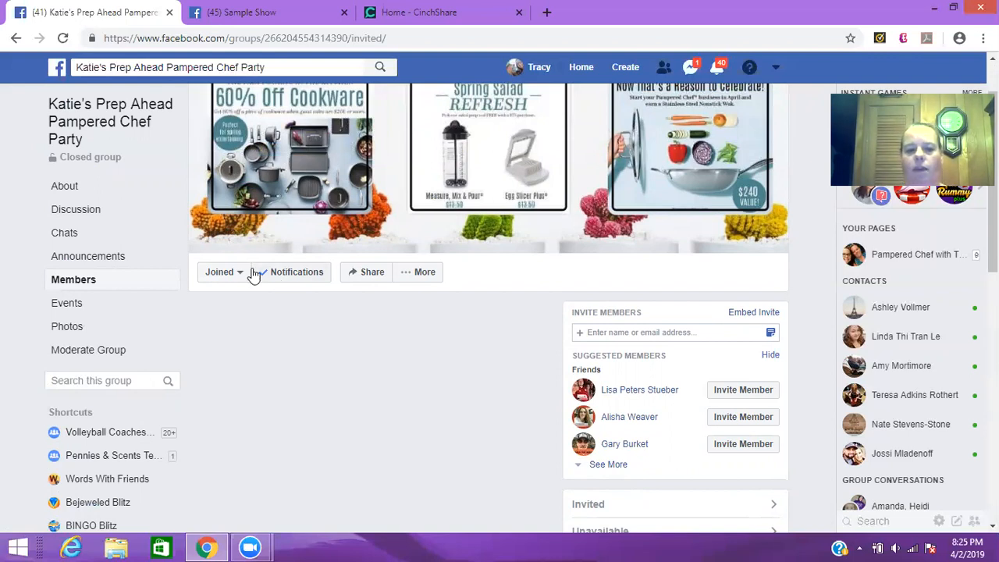
Return to the Sample Show group and open its group settings for editing, going to the Apps section
{"action": "left_click", "coordinate": [242, 22]}
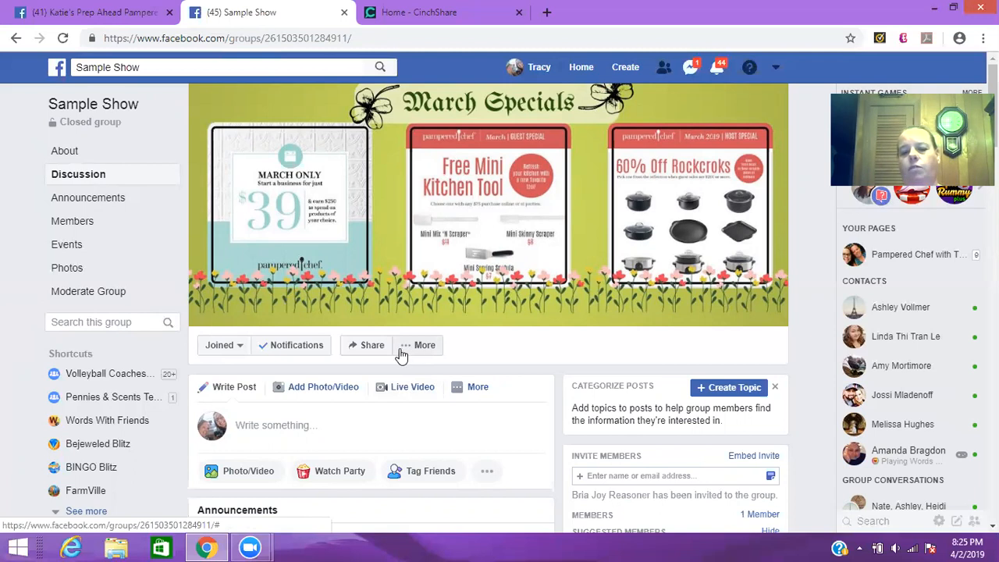
{"action": "left_click", "coordinate": [416, 352]}
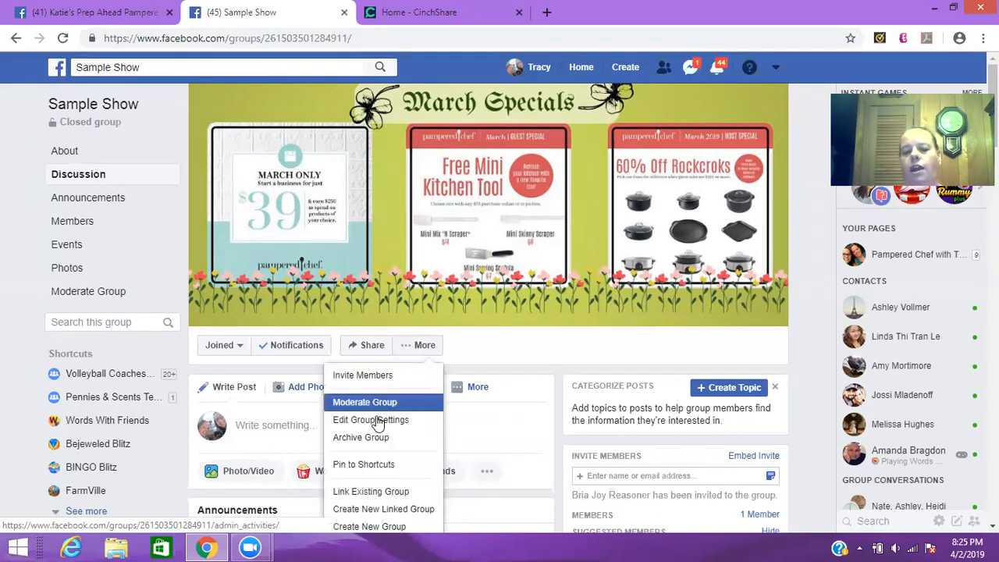
{"action": "left_click", "coordinate": [377, 421]}
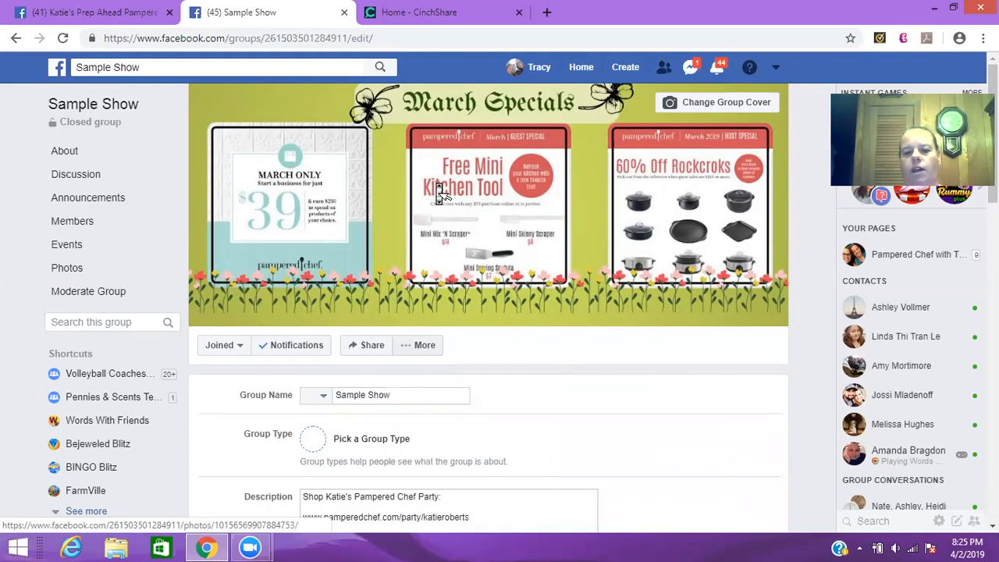
{"action": "scroll", "coordinate": [440, 192], "scroll_direction": "down", "scroll_amount": 1}
{"action": "scroll", "coordinate": [439, 192], "scroll_direction": "down", "scroll_amount": 3}
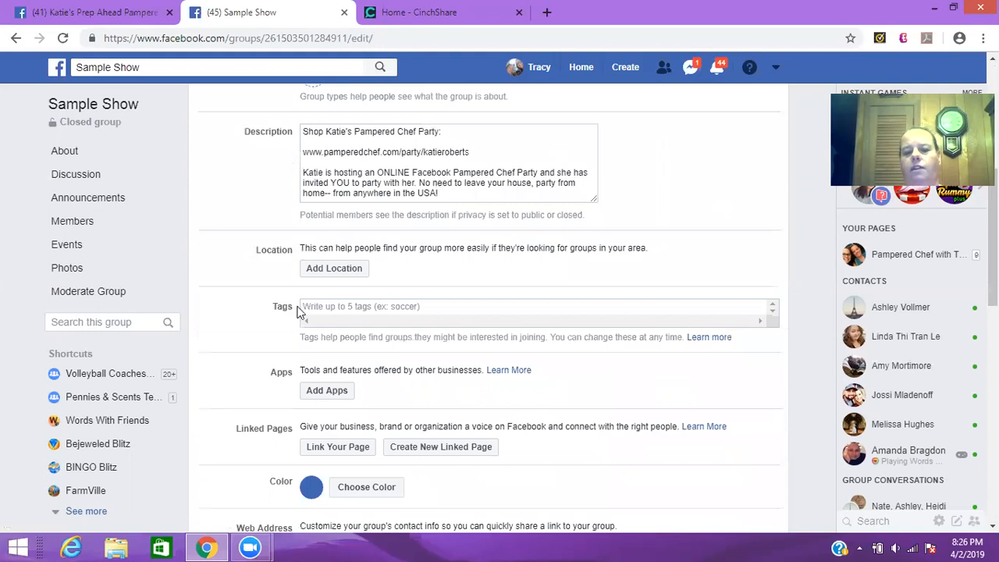
{"action": "scroll", "coordinate": [273, 320], "scroll_direction": "down", "scroll_amount": 2}
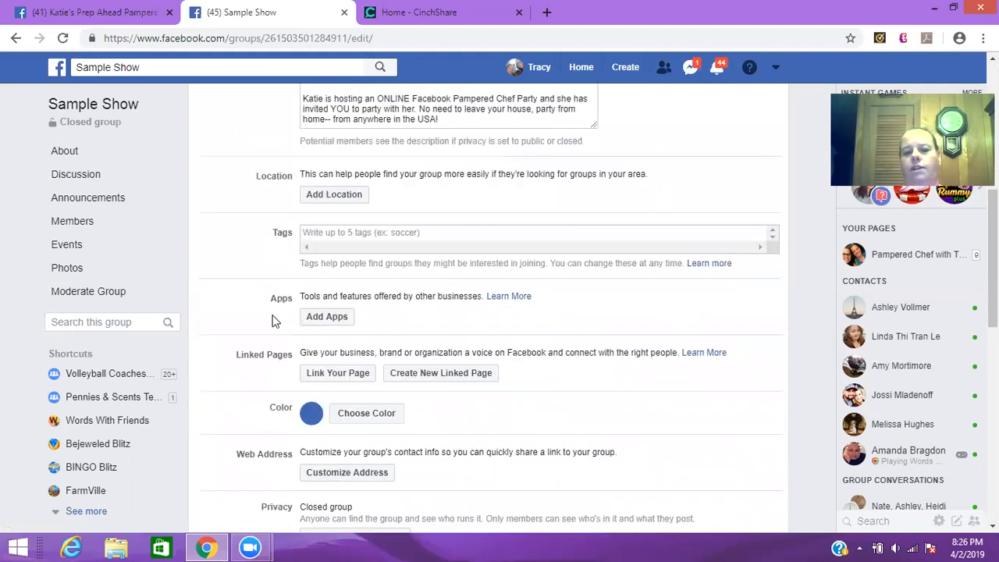
Add the CinchShare app to the Sample Show group from the list of all available apps
{"action": "left_click", "coordinate": [328, 318]}
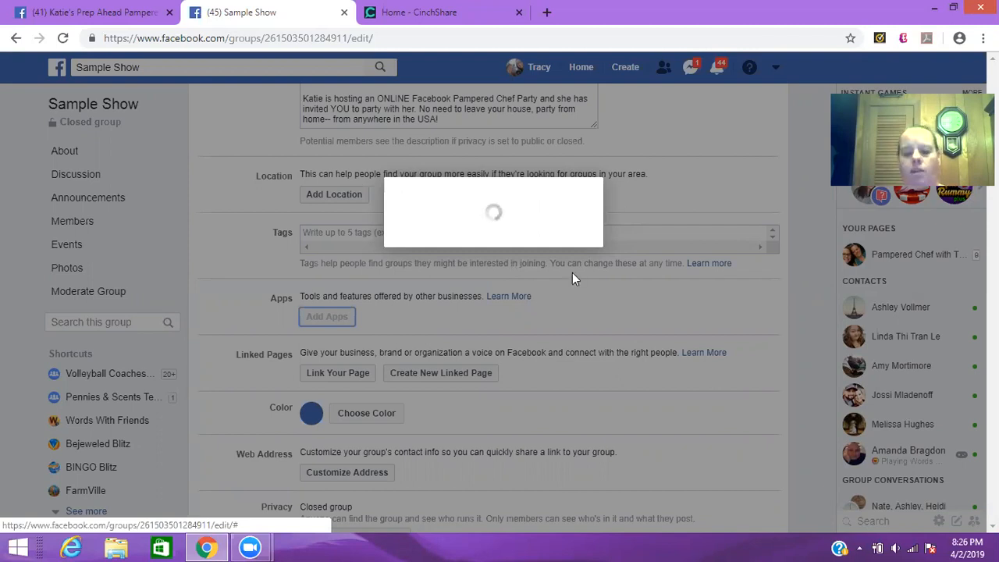
{"action": "scroll", "coordinate": [572, 272], "scroll_direction": "down", "scroll_amount": 5}
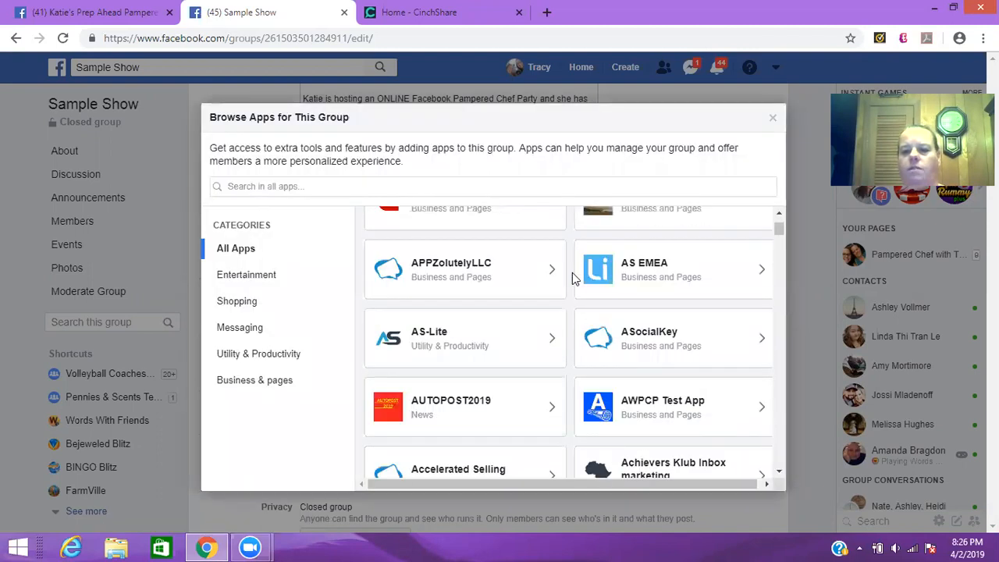
{"action": "scroll", "coordinate": [575, 274], "scroll_direction": "down", "scroll_amount": 5}
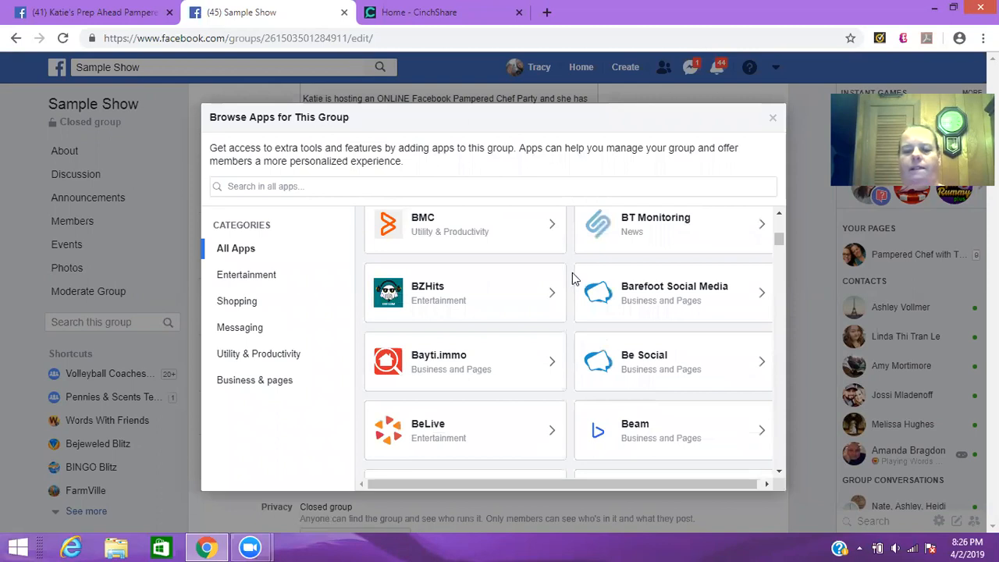
{"action": "scroll", "coordinate": [571, 278], "scroll_direction": "down", "scroll_amount": 5}
{"action": "scroll", "coordinate": [577, 283], "scroll_direction": "down", "scroll_amount": 5}
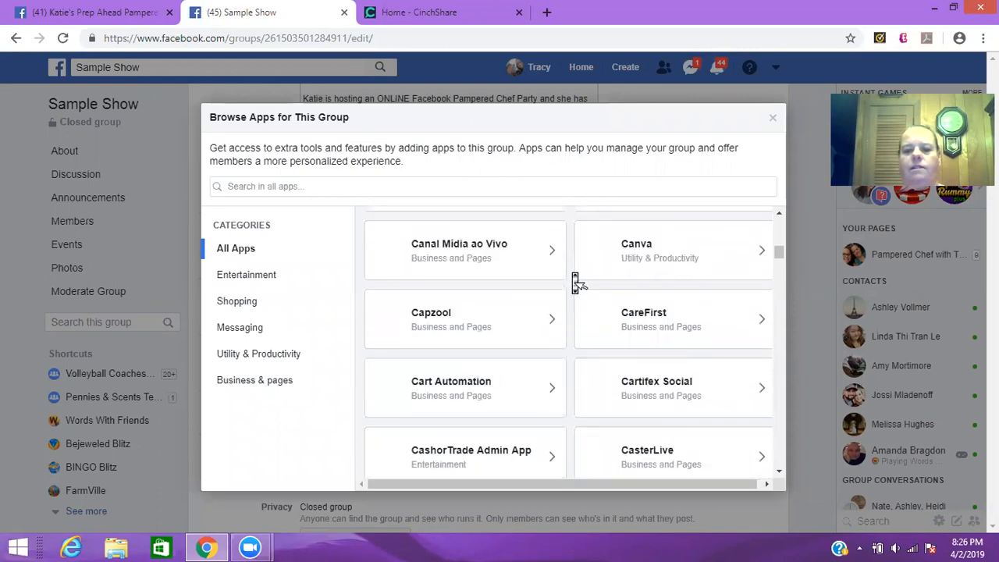
{"action": "scroll", "coordinate": [574, 281], "scroll_direction": "down", "scroll_amount": 5}
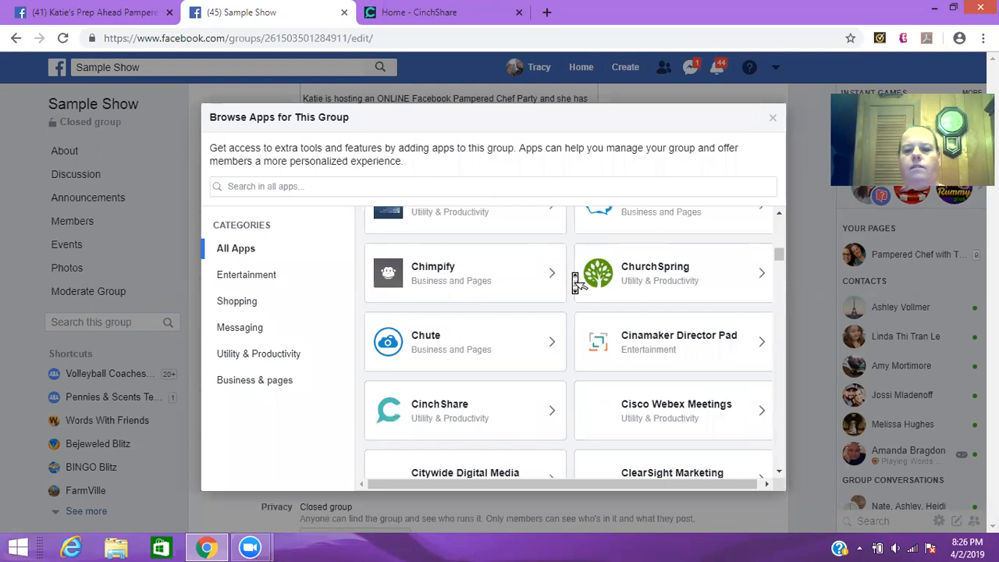
{"action": "scroll", "coordinate": [574, 279], "scroll_direction": "down", "scroll_amount": 1}
{"action": "scroll", "coordinate": [437, 281], "scroll_direction": "down", "scroll_amount": 2}
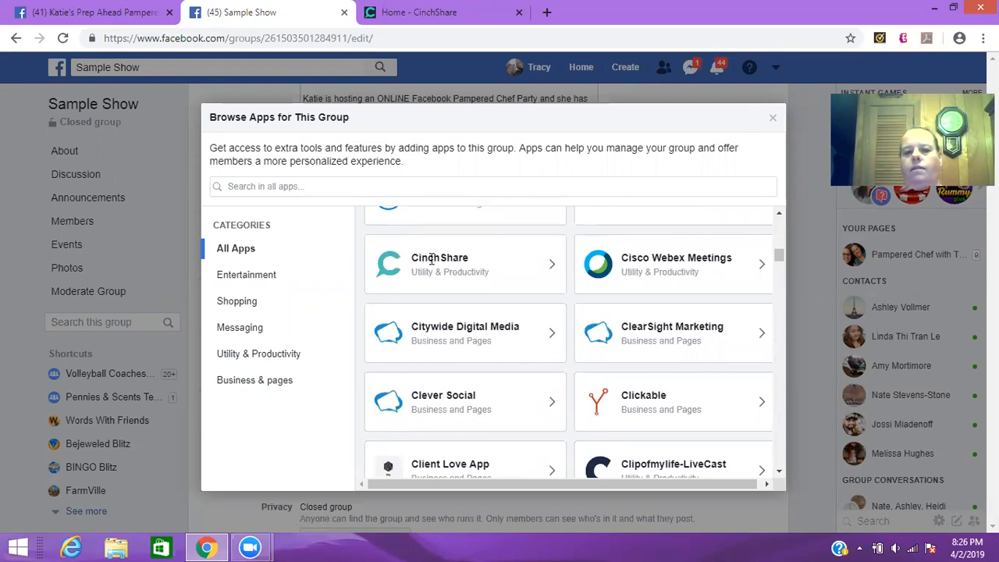
{"action": "left_click", "coordinate": [430, 260]}
{"action": "left_click", "coordinate": [688, 370]}
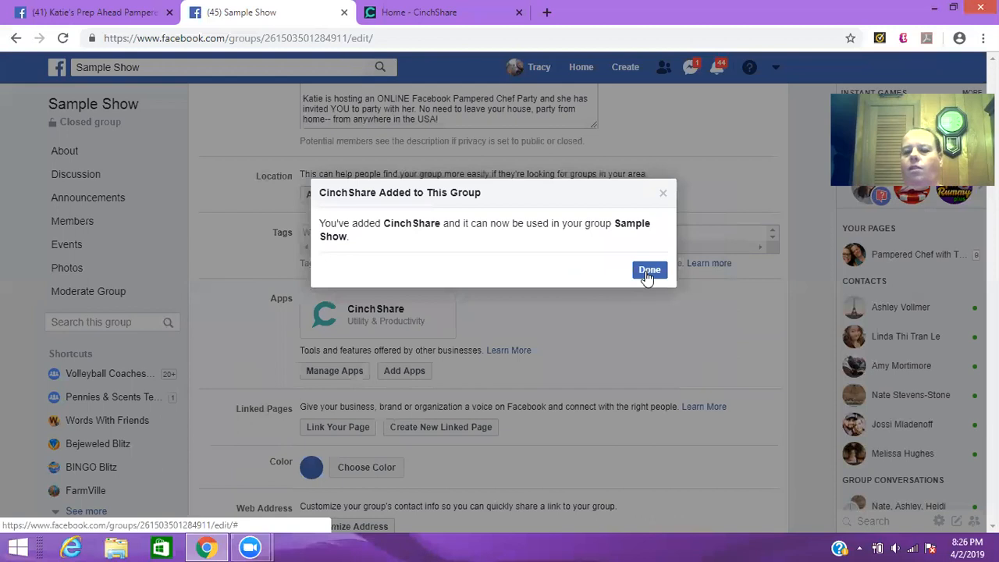
{"action": "left_click", "coordinate": [650, 273]}
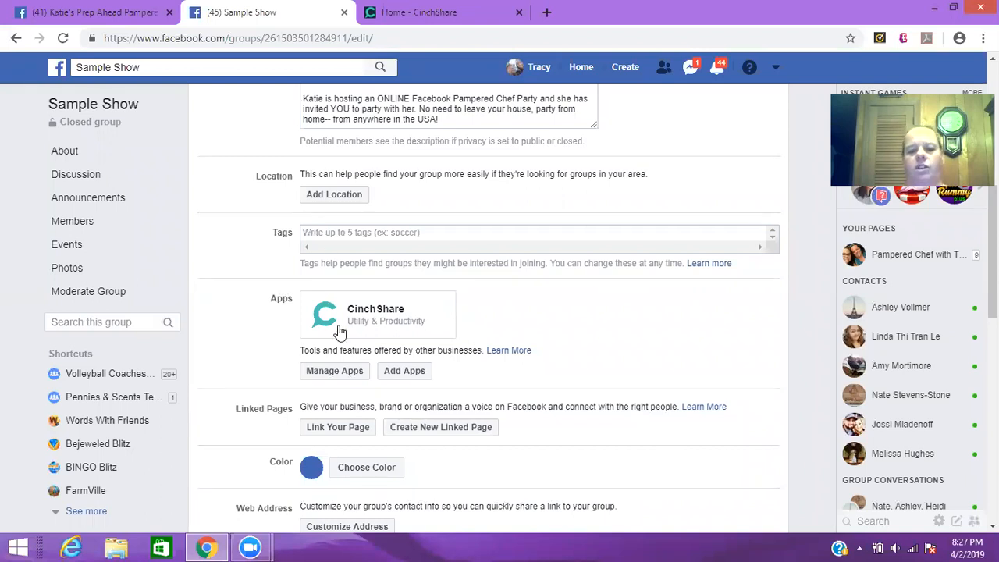
Go back to the group's discussion, switch to the CinchShare website and view its free trial offer, reloading the page
{"action": "left_click", "coordinate": [69, 178]}
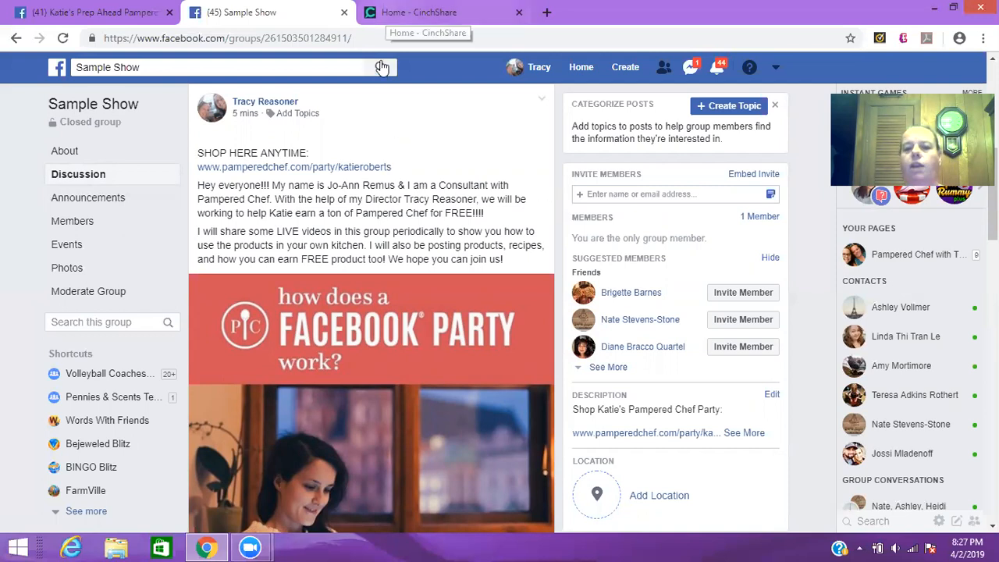
{"action": "left_click", "coordinate": [388, 12]}
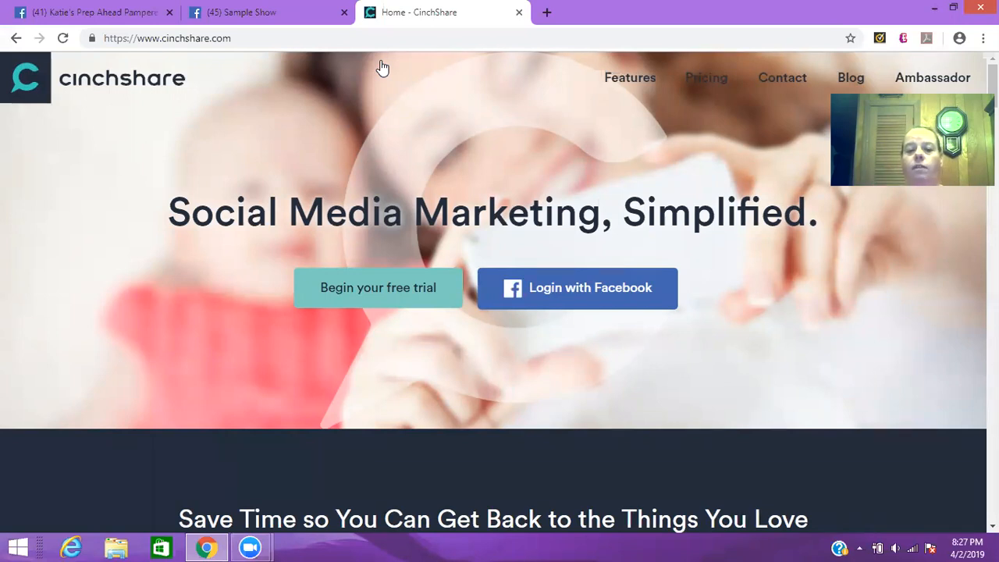
{"action": "left_click", "coordinate": [368, 287]}
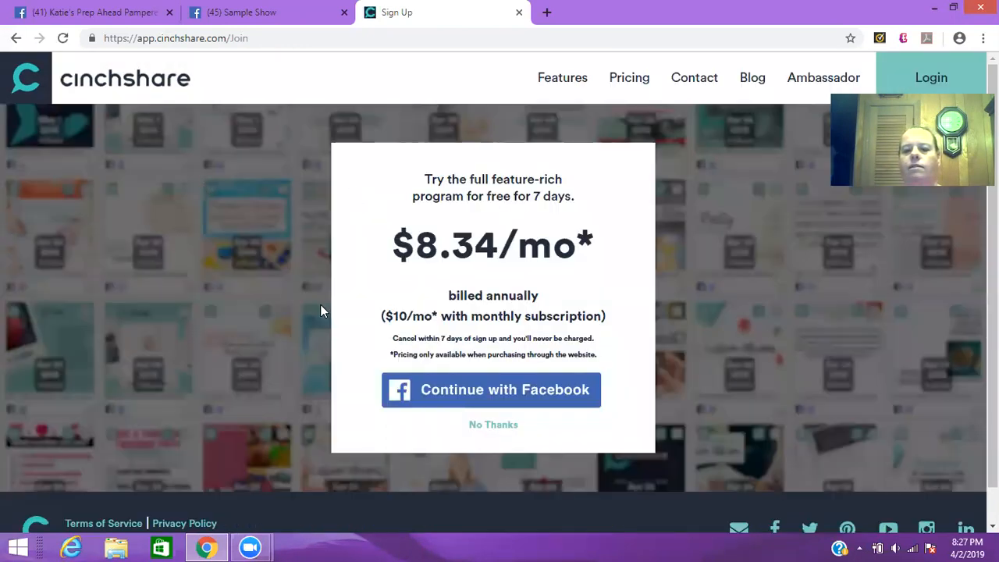
{"action": "left_click", "coordinate": [496, 429]}
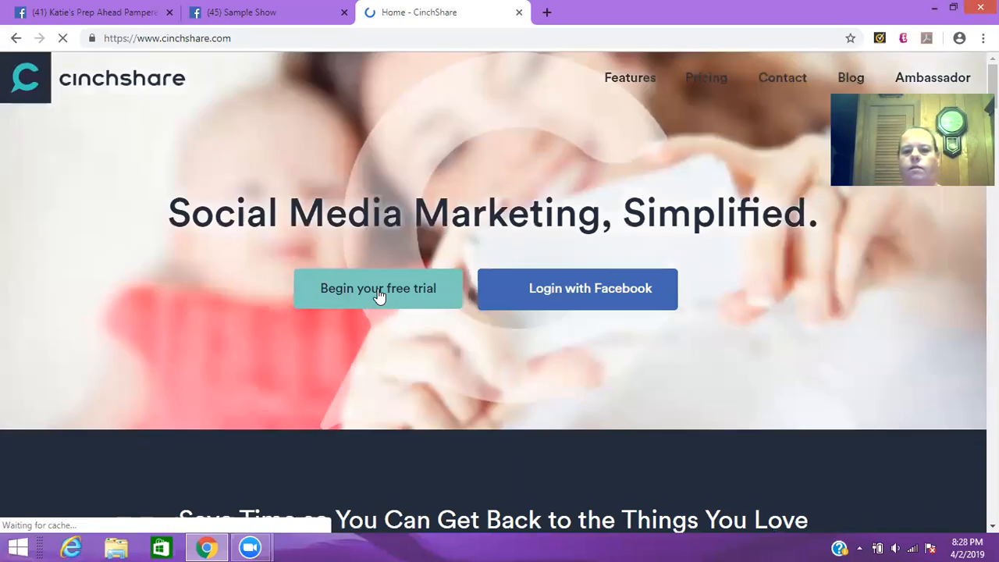
{"action": "left_click", "coordinate": [379, 295]}
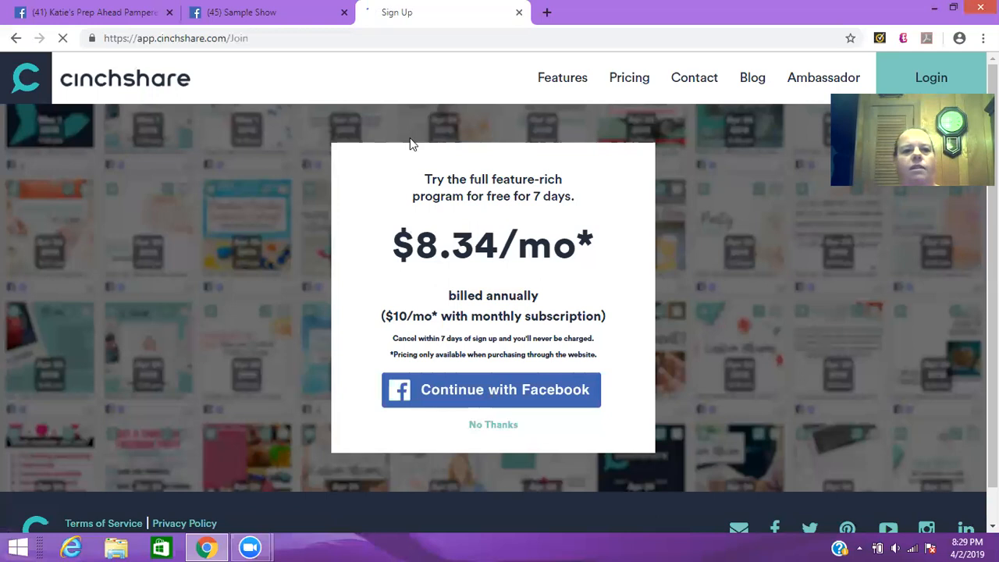
{"action": "left_click", "coordinate": [63, 41]}
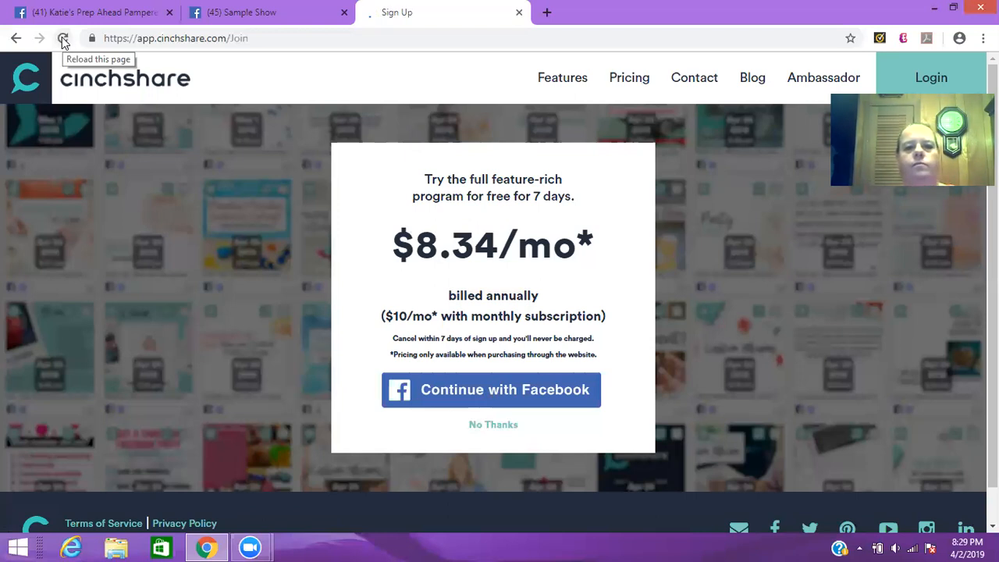
{"action": "left_click", "coordinate": [64, 41]}
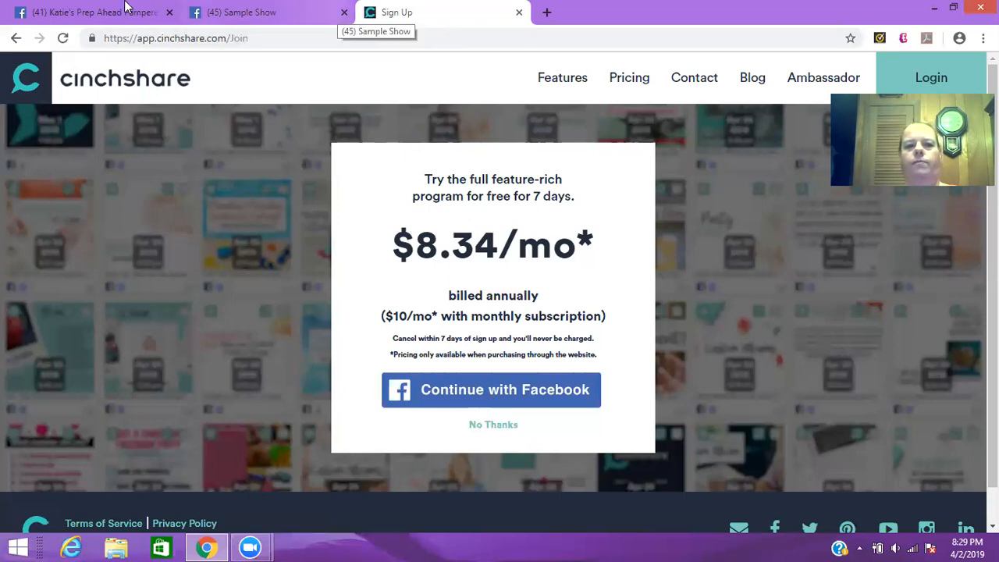
Close the page of the existing Prep Ahead party group and log in to CinchShare with Facebook from its home page
{"action": "left_click", "coordinate": [170, 12]}
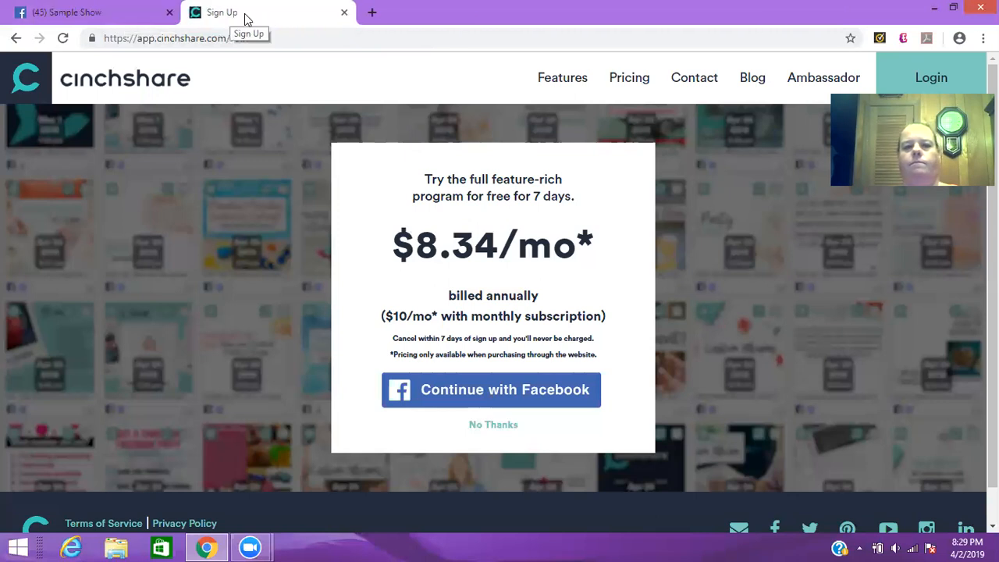
{"action": "left_click", "coordinate": [21, 86]}
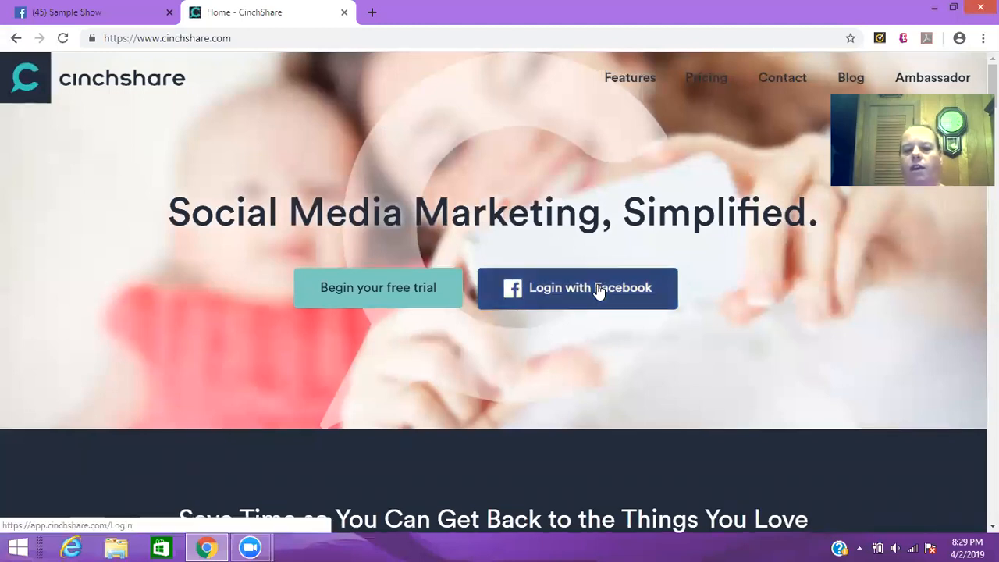
{"action": "left_click", "coordinate": [597, 288]}
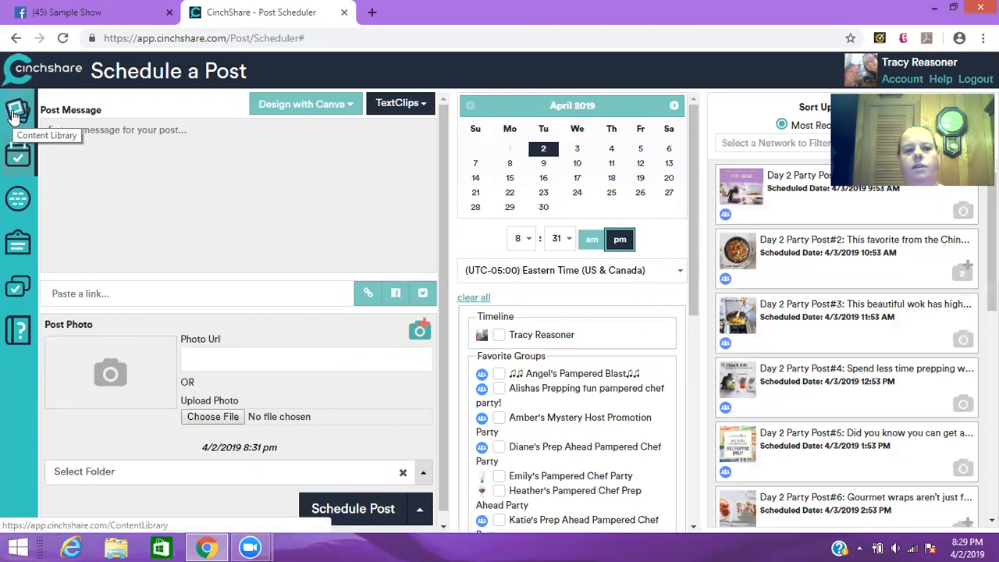
Refresh the Facebook networks in CinchShare's My Networks and mark the Sample Show group as a favorite
{"action": "left_click", "coordinate": [17, 201]}
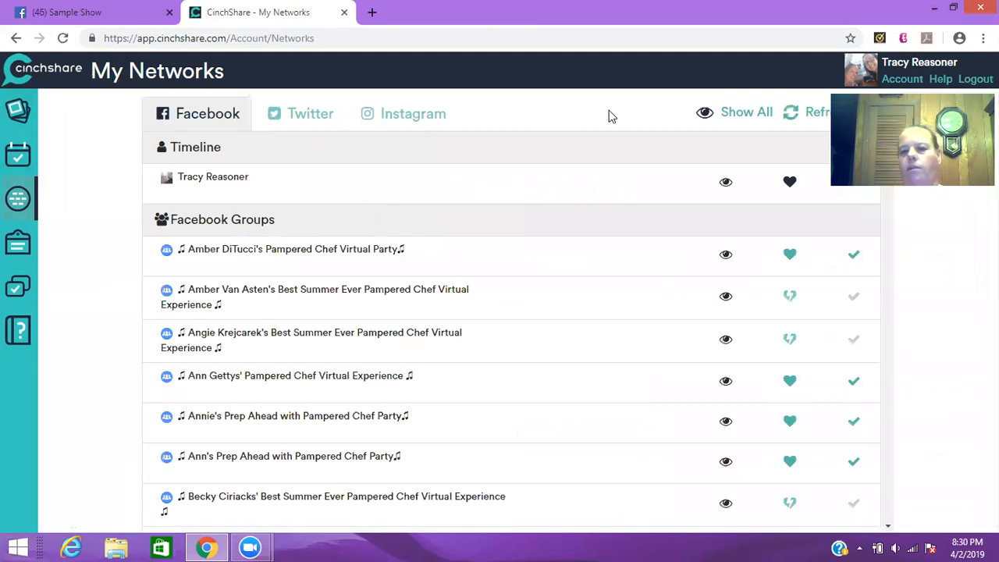
{"action": "left_click", "coordinate": [790, 116]}
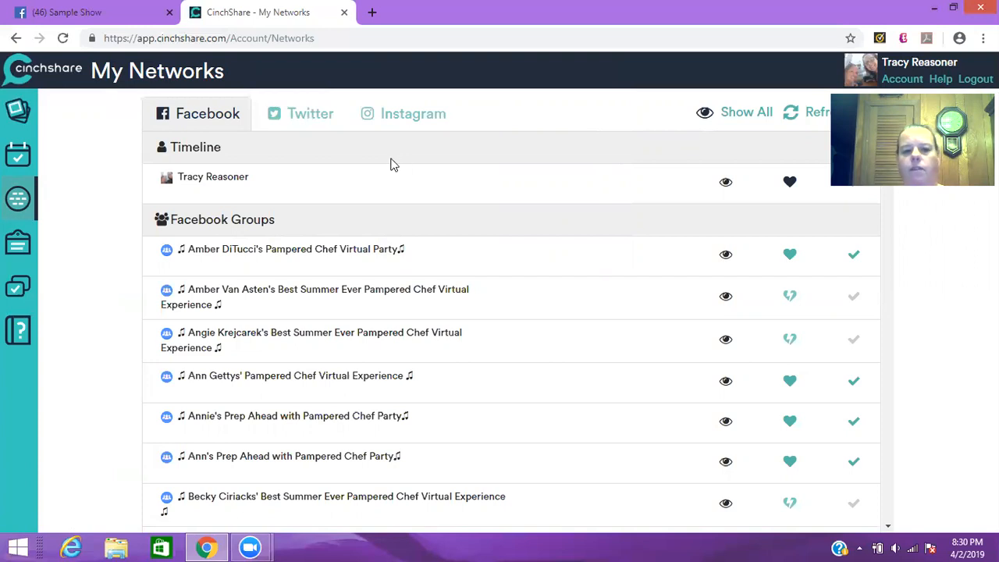
{"action": "scroll", "coordinate": [392, 164], "scroll_direction": "down", "scroll_amount": 6}
{"action": "scroll", "coordinate": [391, 164], "scroll_direction": "down", "scroll_amount": 20}
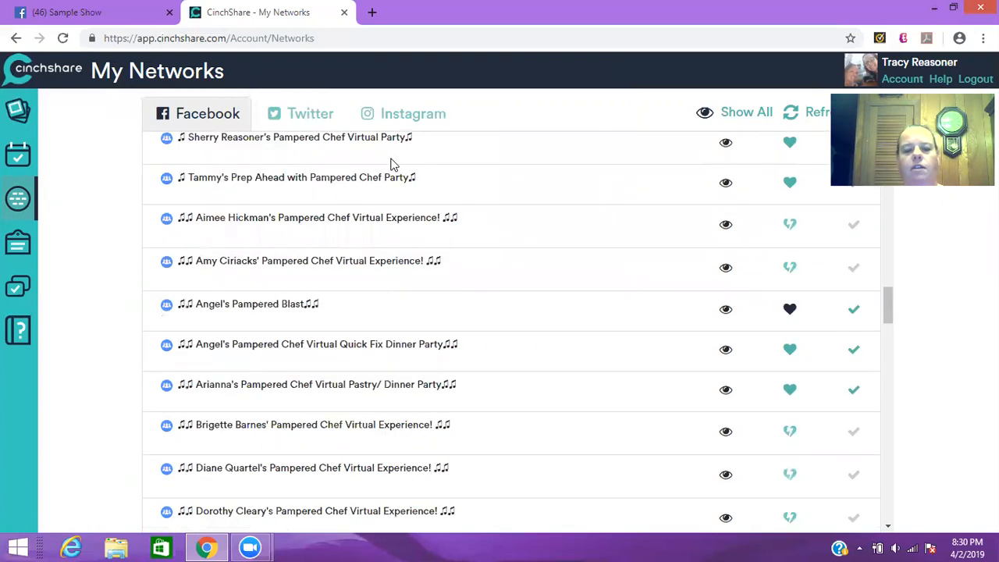
{"action": "scroll", "coordinate": [394, 168], "scroll_direction": "down", "scroll_amount": 9}
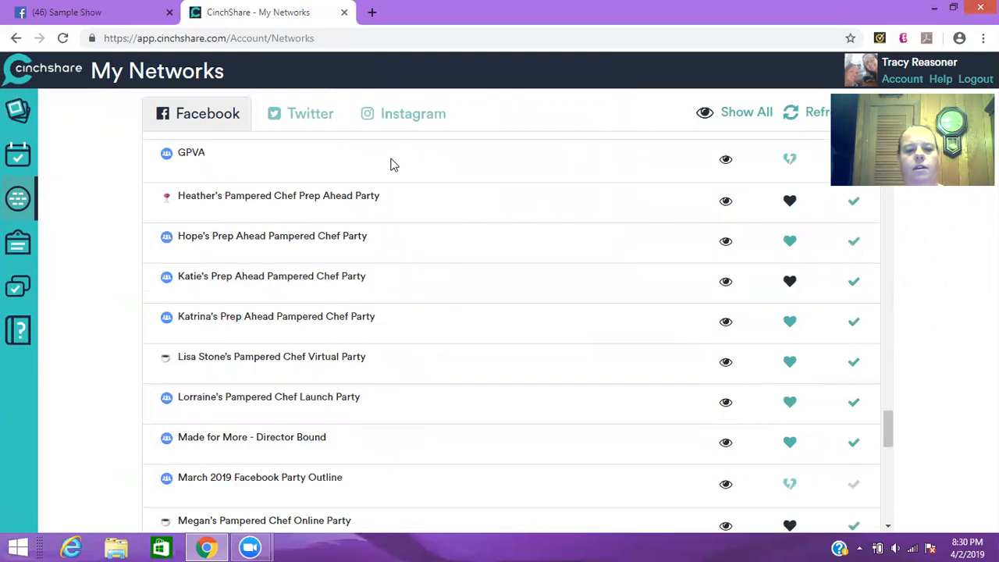
{"action": "scroll", "coordinate": [393, 164], "scroll_direction": "down", "scroll_amount": 5}
{"action": "scroll", "coordinate": [393, 164], "scroll_direction": "down", "scroll_amount": 3}
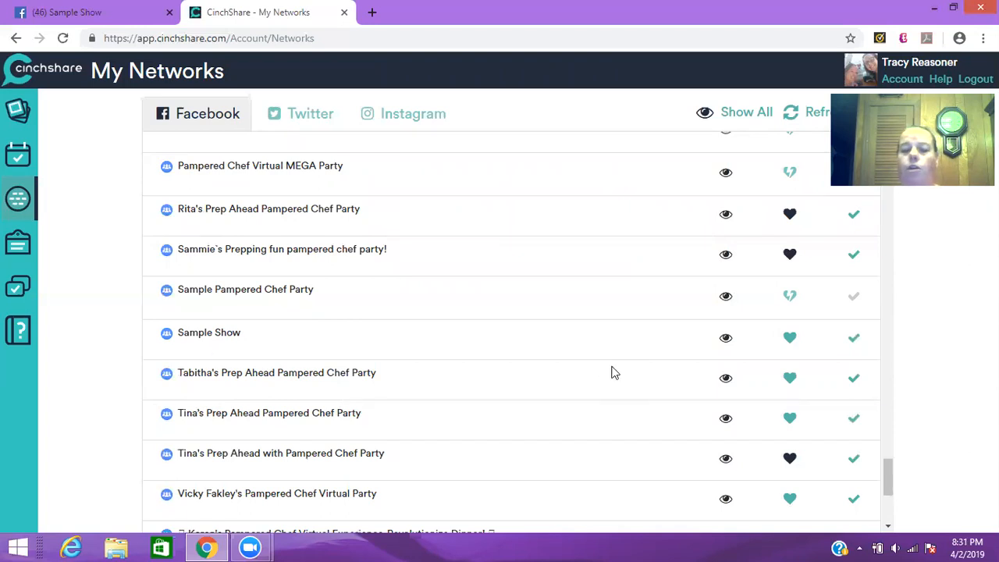
{"action": "left_click", "coordinate": [790, 338]}
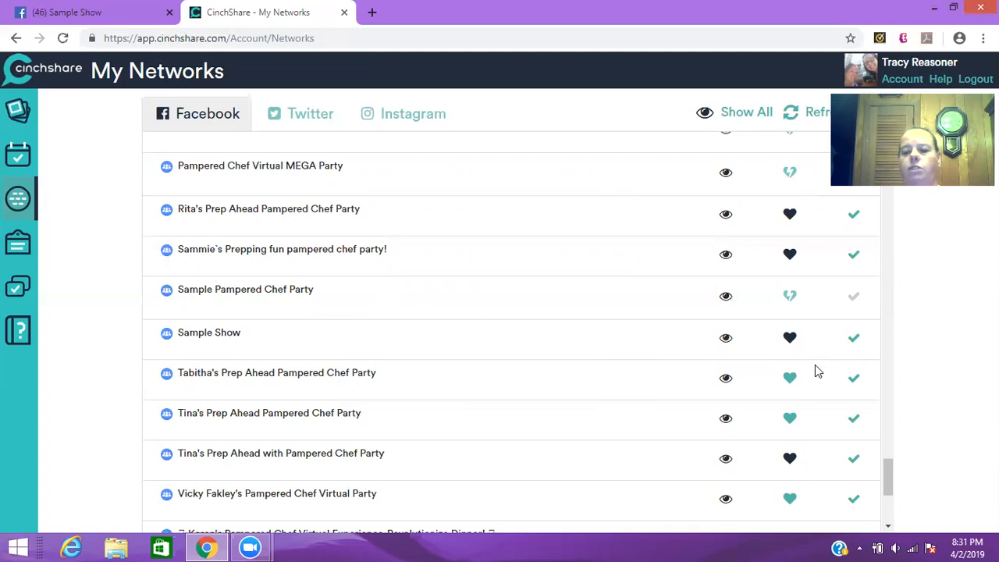
Go to Manage Posts, expand the Saved folders and open the Prep Ahead folder
{"action": "left_click", "coordinate": [15, 291]}
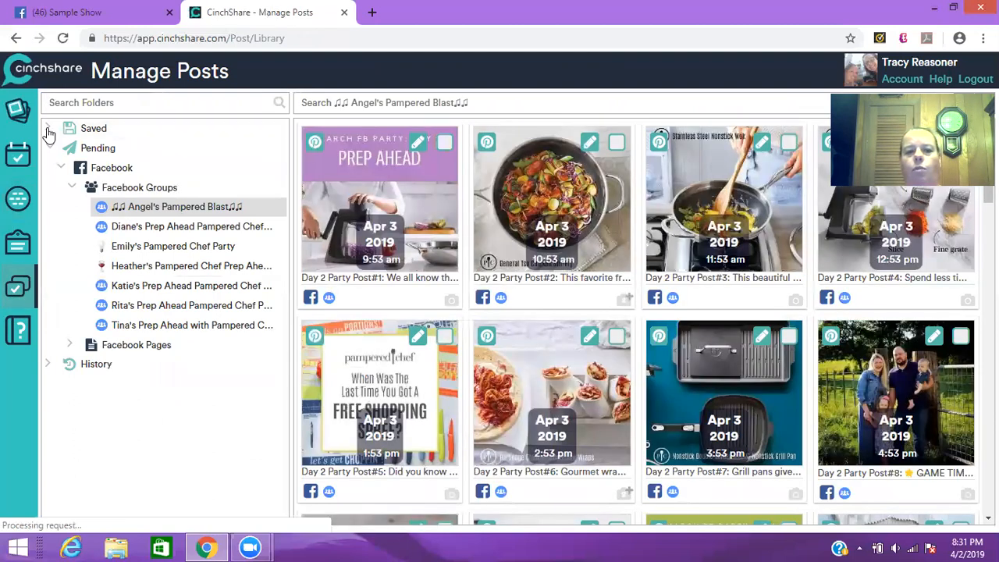
{"action": "left_click", "coordinate": [47, 130]}
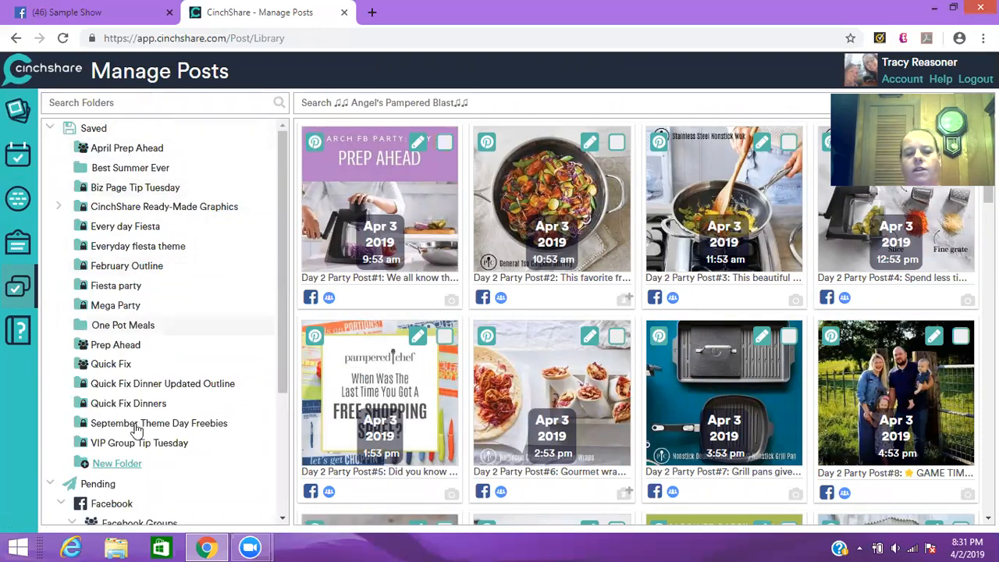
{"action": "left_click", "coordinate": [116, 345]}
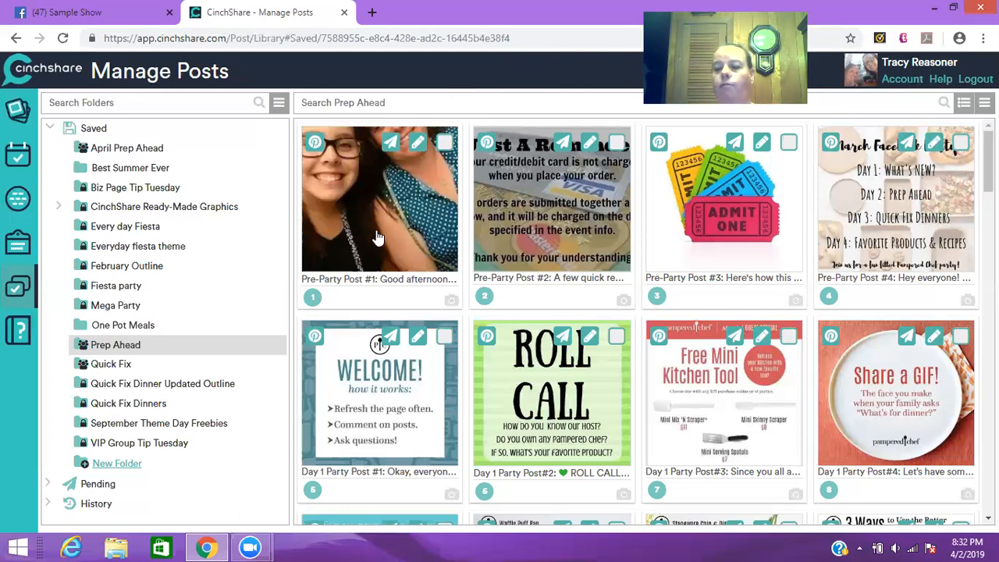
Select Pre-Party Posts #1 to #4 in the Prep Ahead folder and start a batch post with them
{"action": "left_click", "coordinate": [445, 143]}
{"action": "left_click", "coordinate": [616, 143]}
{"action": "left_click", "coordinate": [787, 142]}
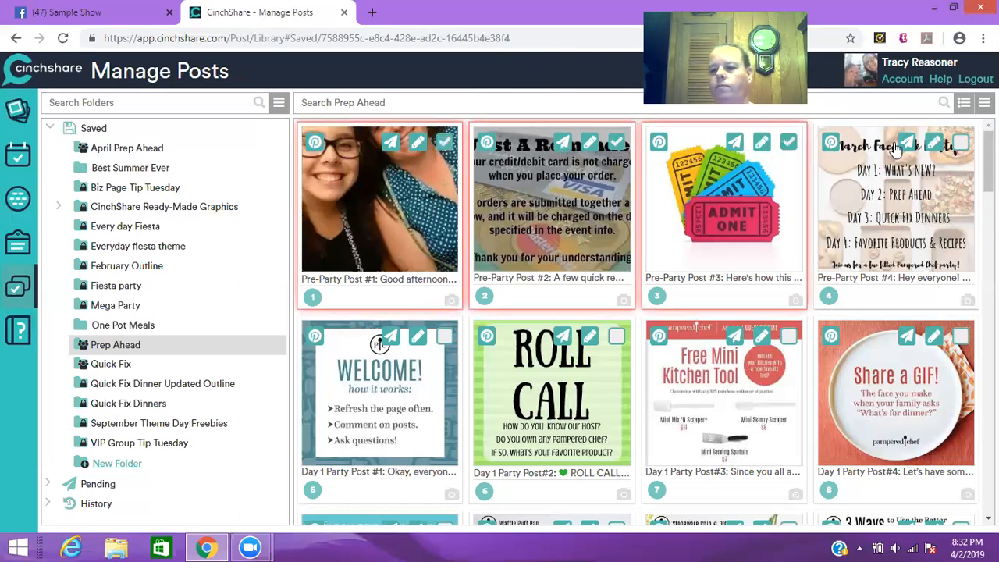
{"action": "left_click", "coordinate": [961, 144]}
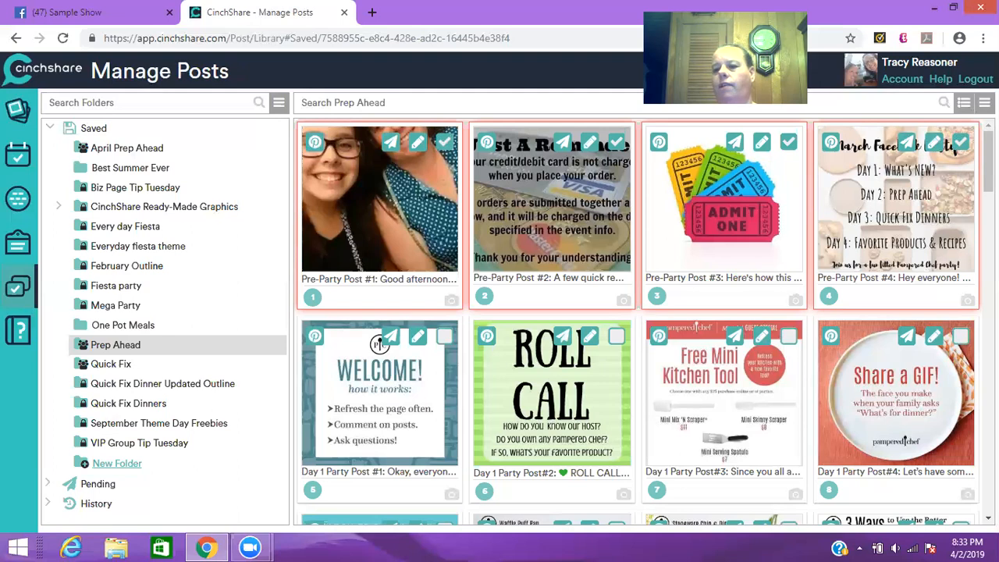
{"action": "left_click", "coordinate": [984, 103]}
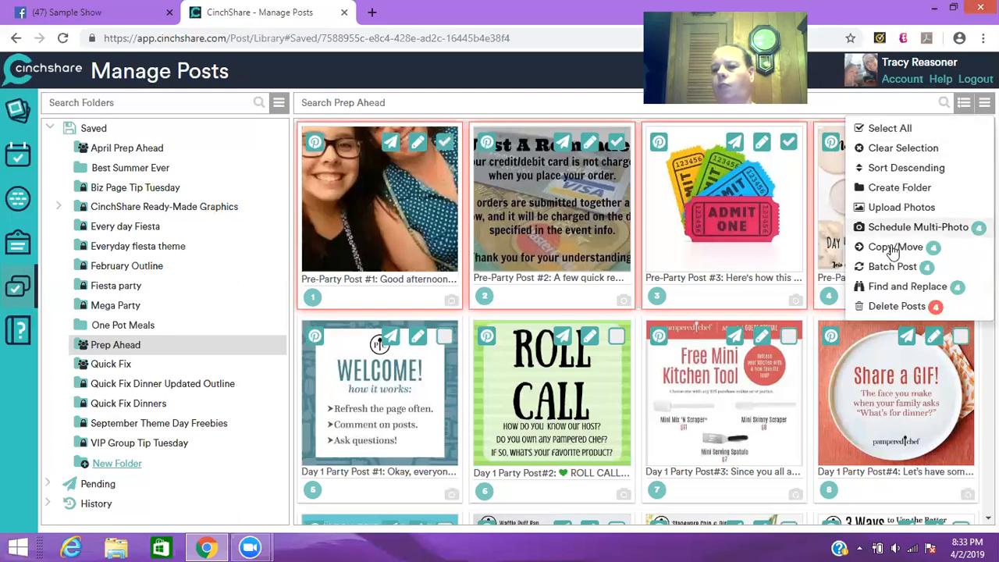
{"action": "left_click", "coordinate": [884, 268]}
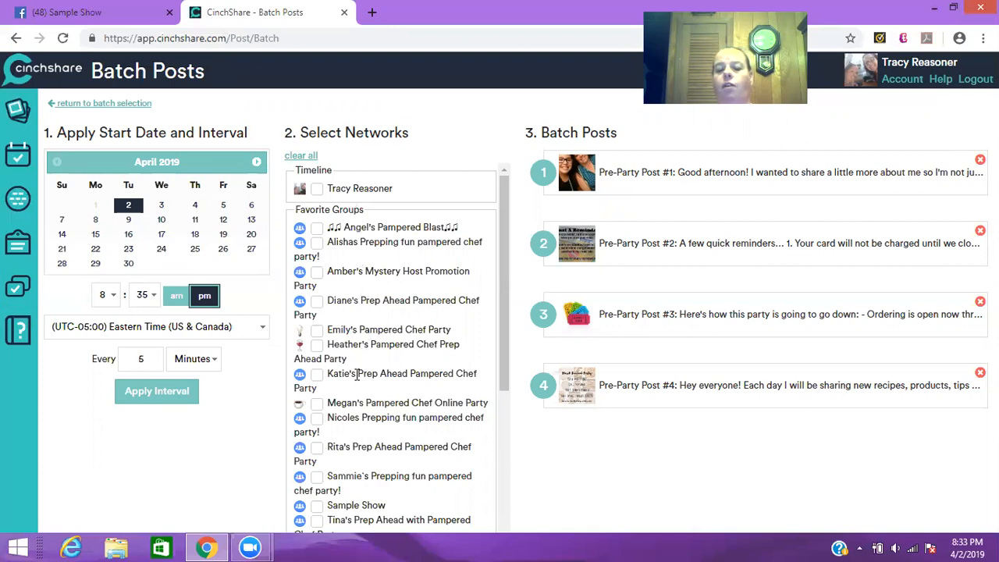
Choose the Sample Show group as the network for the batch posts
{"action": "scroll", "coordinate": [356, 375], "scroll_direction": "down", "scroll_amount": 2}
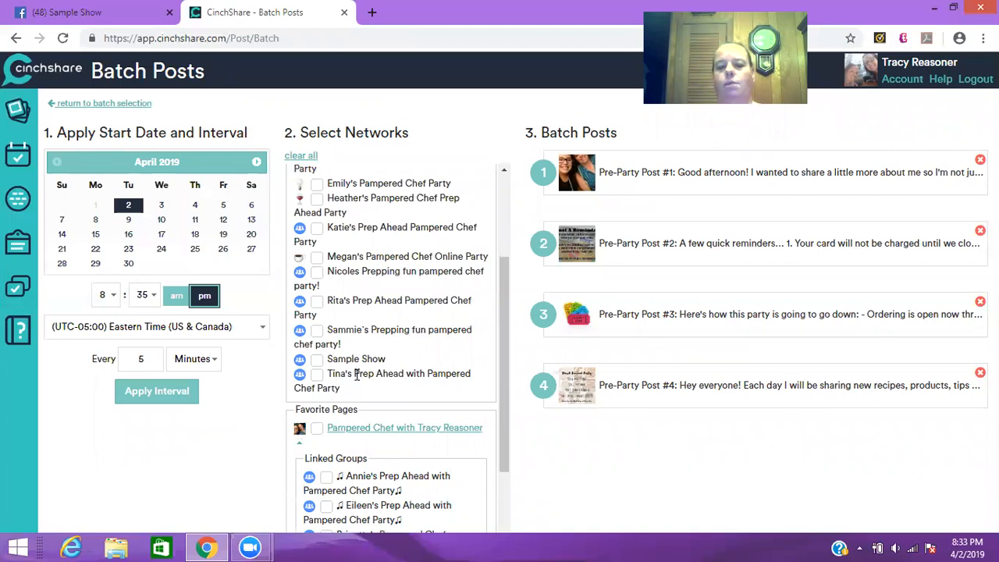
{"action": "scroll", "coordinate": [357, 376], "scroll_direction": "down", "scroll_amount": 2}
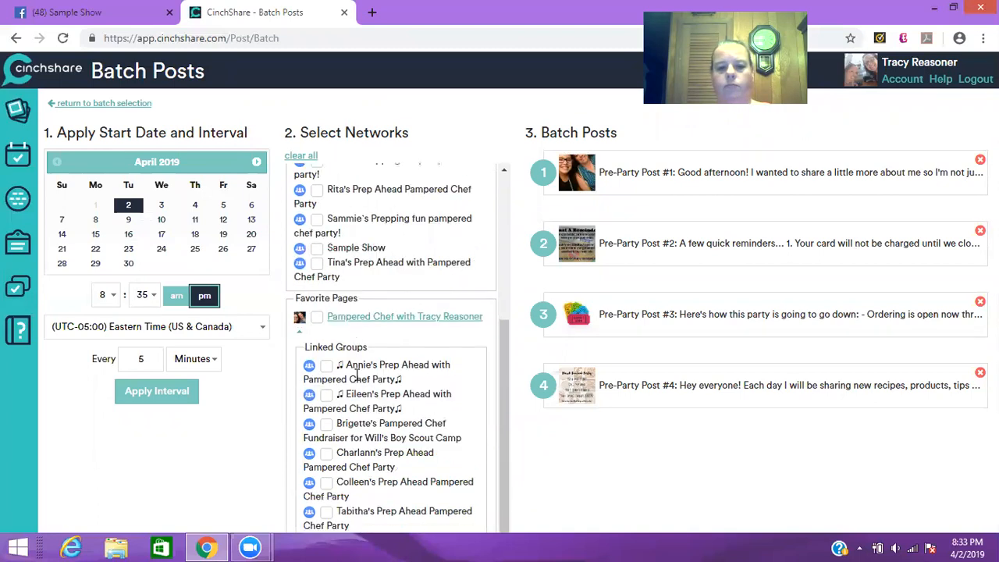
{"action": "left_click", "coordinate": [317, 249]}
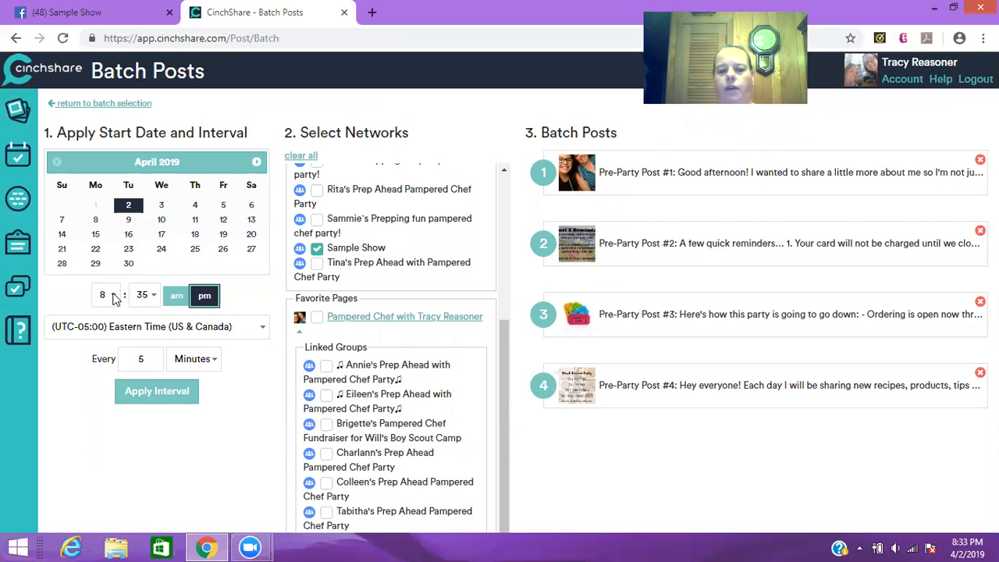
Set the batch start time to 8:40 pm and apply the 5-minute interval to the posts
{"action": "left_click", "coordinate": [154, 294]}
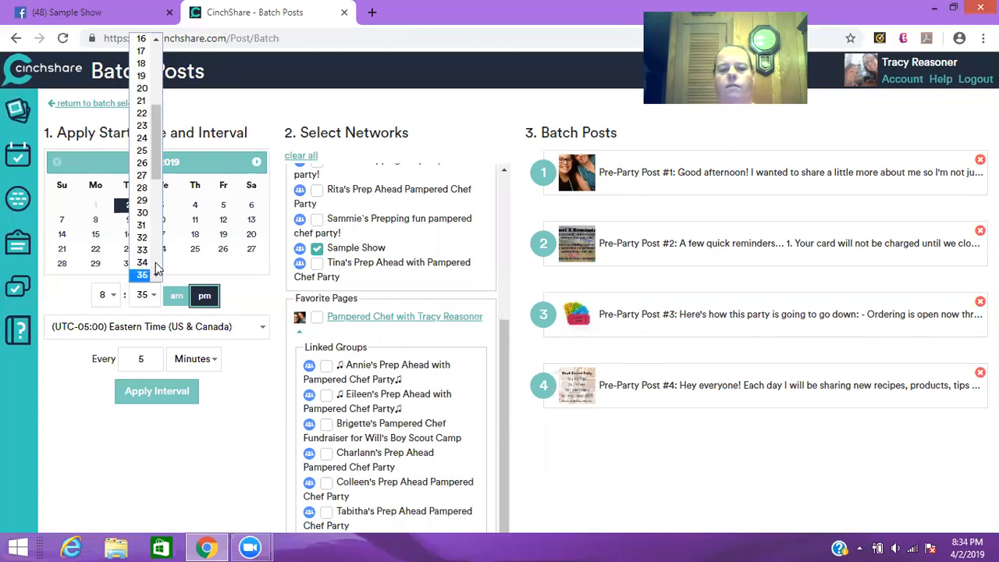
{"action": "scroll", "coordinate": [156, 269], "scroll_direction": "down", "scroll_amount": 3}
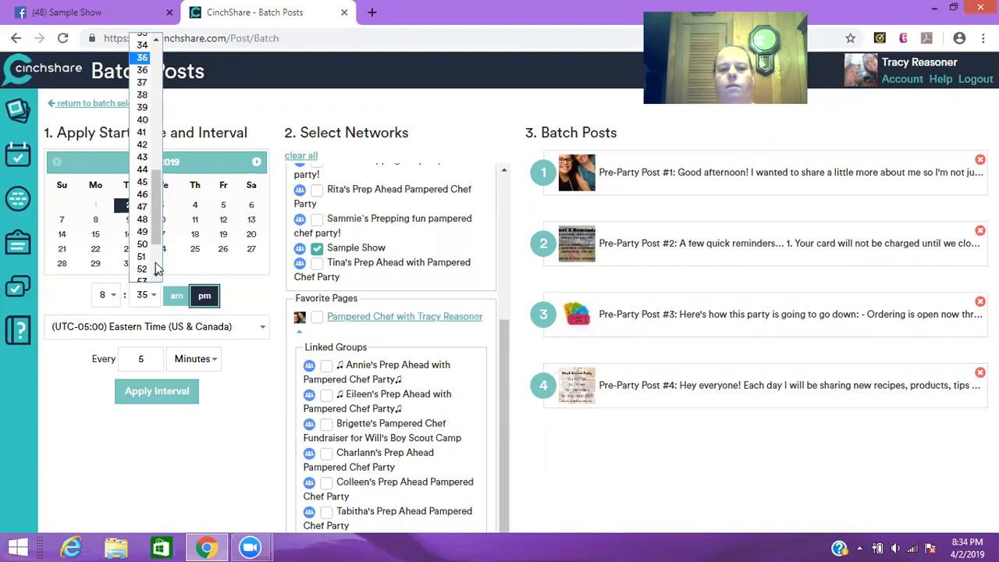
{"action": "left_click", "coordinate": [142, 120]}
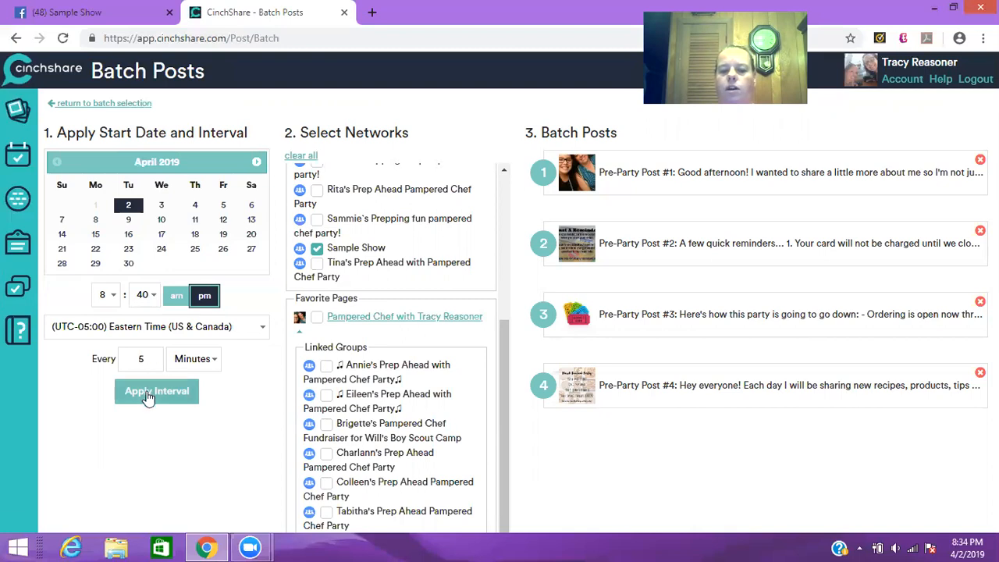
{"action": "left_click", "coordinate": [149, 392]}
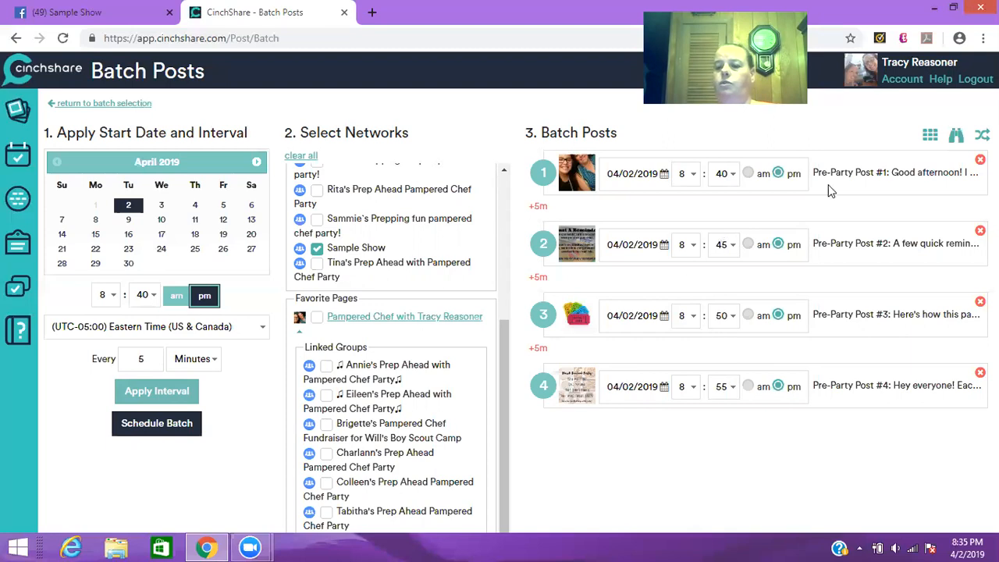
Open Find/Replace for the batch and read through the four post messages for the previous host's name
{"action": "left_click", "coordinate": [956, 138]}
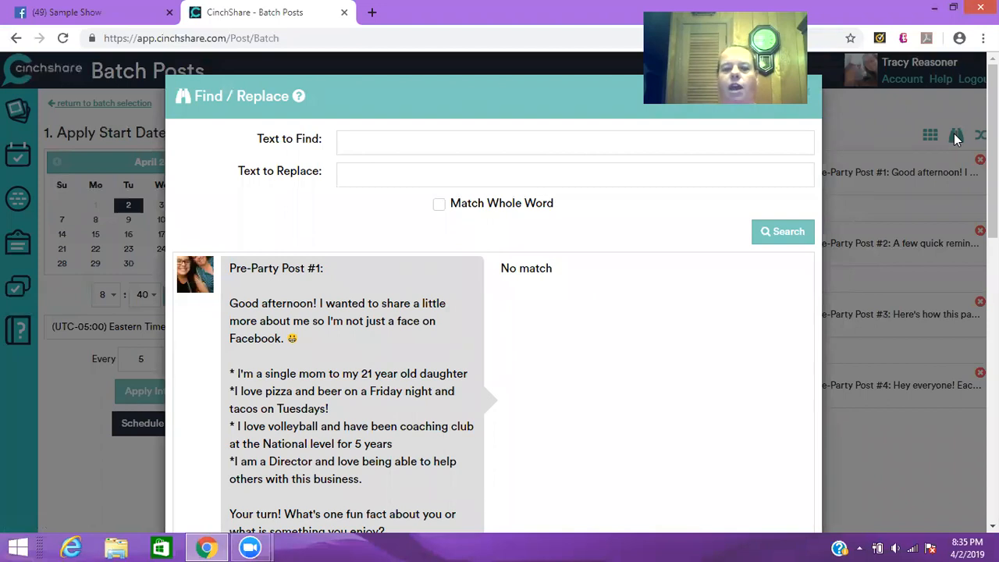
{"action": "left_click", "coordinate": [408, 150]}
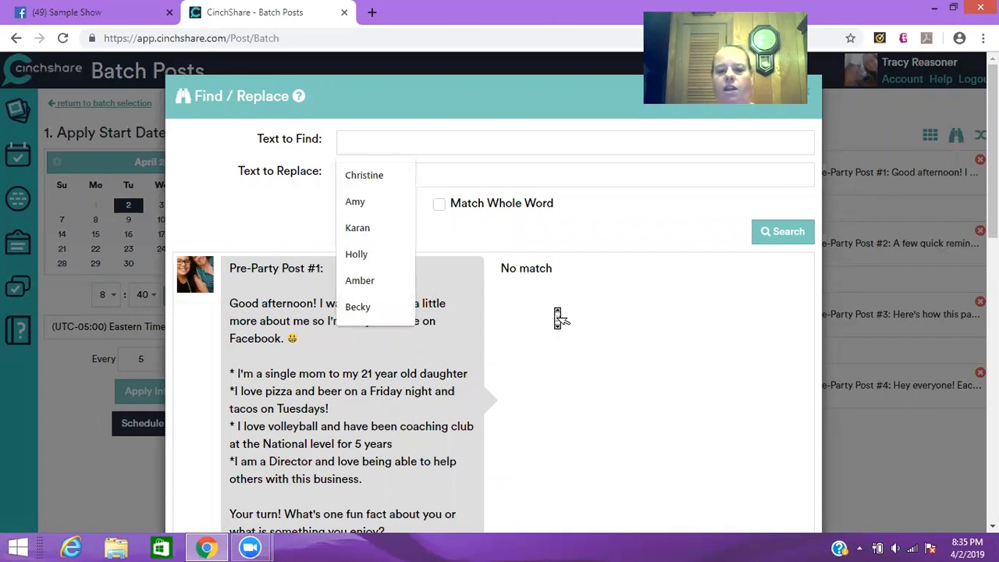
{"action": "scroll", "coordinate": [558, 318], "scroll_direction": "down", "scroll_amount": 4}
{"action": "scroll", "coordinate": [557, 314], "scroll_direction": "up", "scroll_amount": 1}
{"action": "scroll", "coordinate": [557, 314], "scroll_direction": "down", "scroll_amount": 1}
{"action": "middle_click", "coordinate": [557, 315]}
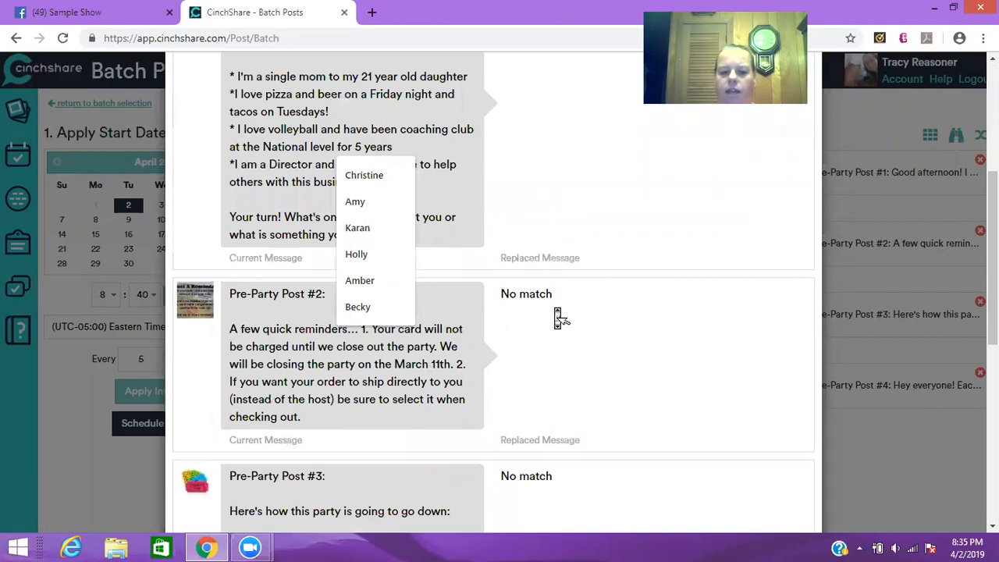
{"action": "scroll", "coordinate": [558, 316], "scroll_direction": "down", "scroll_amount": 3}
{"action": "scroll", "coordinate": [557, 316], "scroll_direction": "down", "scroll_amount": 3}
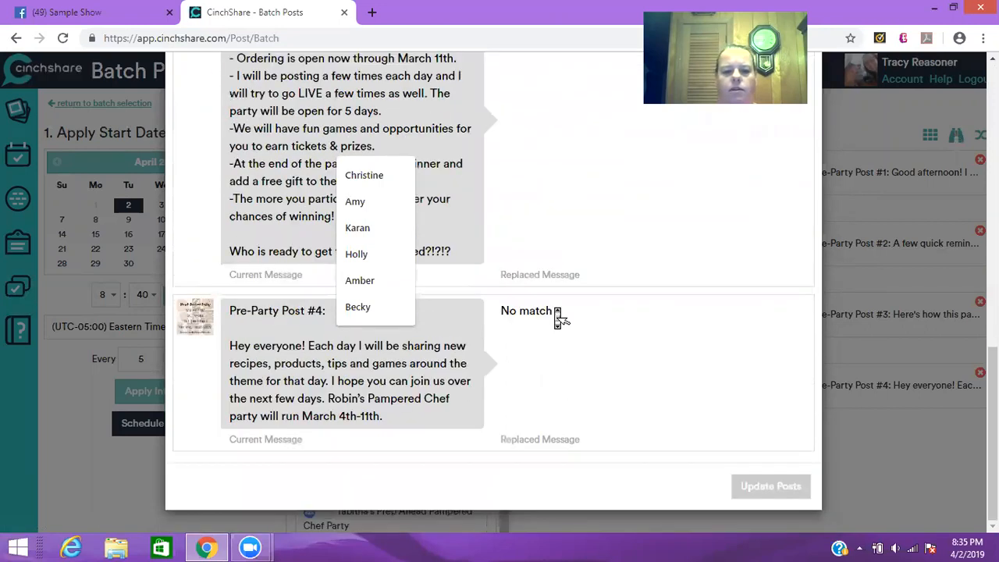
{"action": "scroll", "coordinate": [557, 312], "scroll_direction": "up", "scroll_amount": 6}
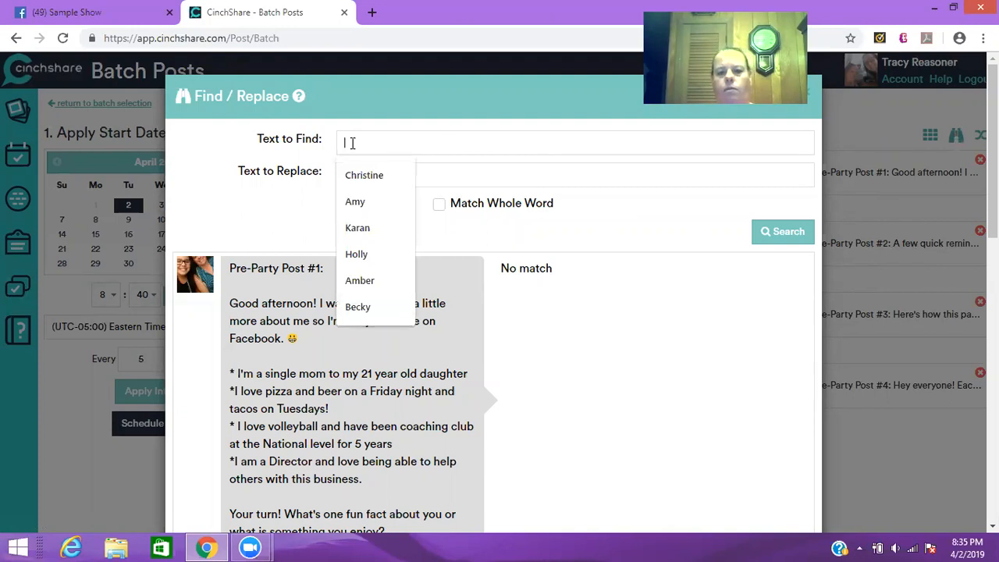
Replace the previous host's first name with the new host's first name in the batch messages and update the posts
{"action": "type", "text": "Robin"}
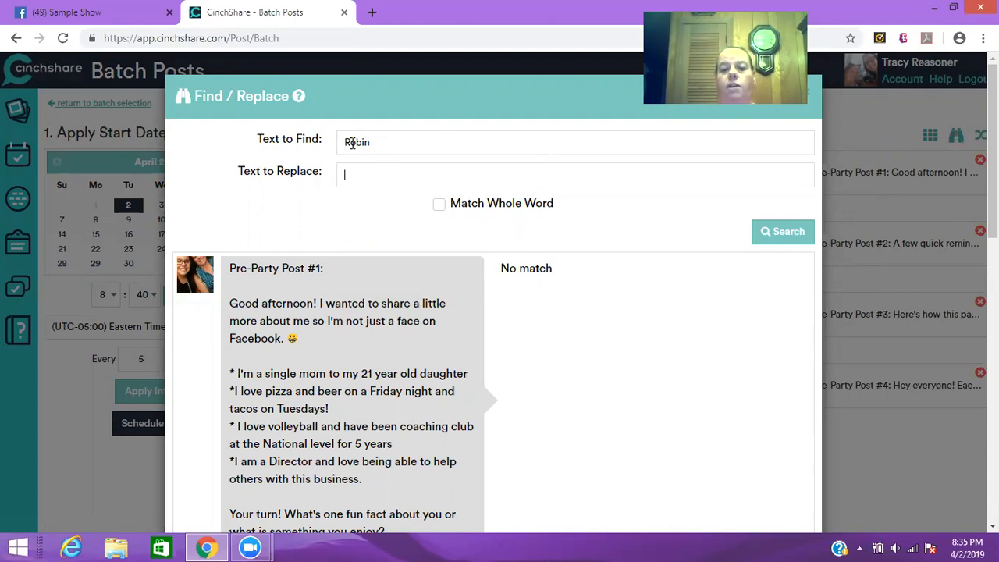
{"action": "type", "text": "Tracy"}
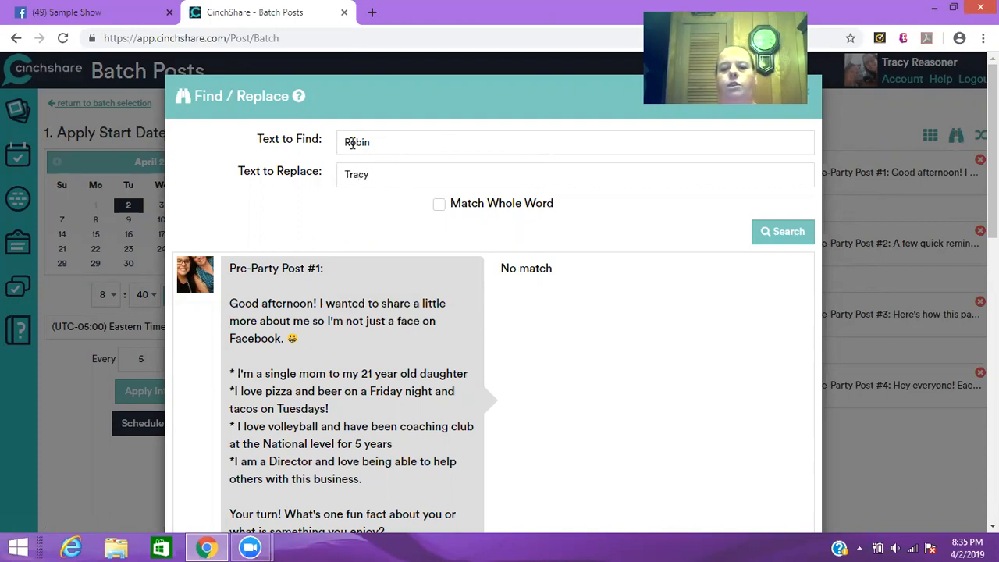
{"action": "left_click", "coordinate": [784, 232]}
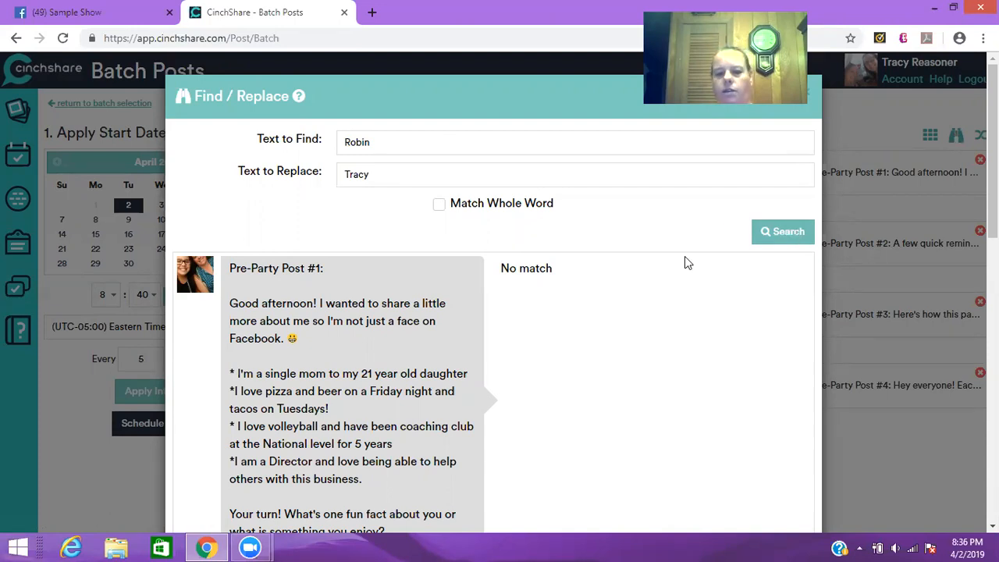
{"action": "scroll", "coordinate": [688, 266], "scroll_direction": "down", "scroll_amount": 10}
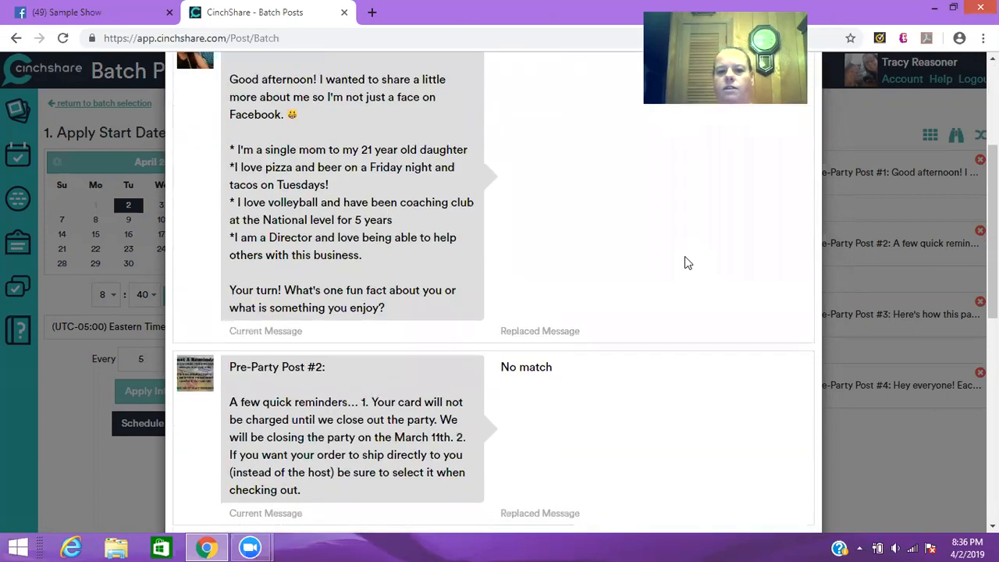
{"action": "scroll", "coordinate": [687, 266], "scroll_direction": "down", "scroll_amount": 2}
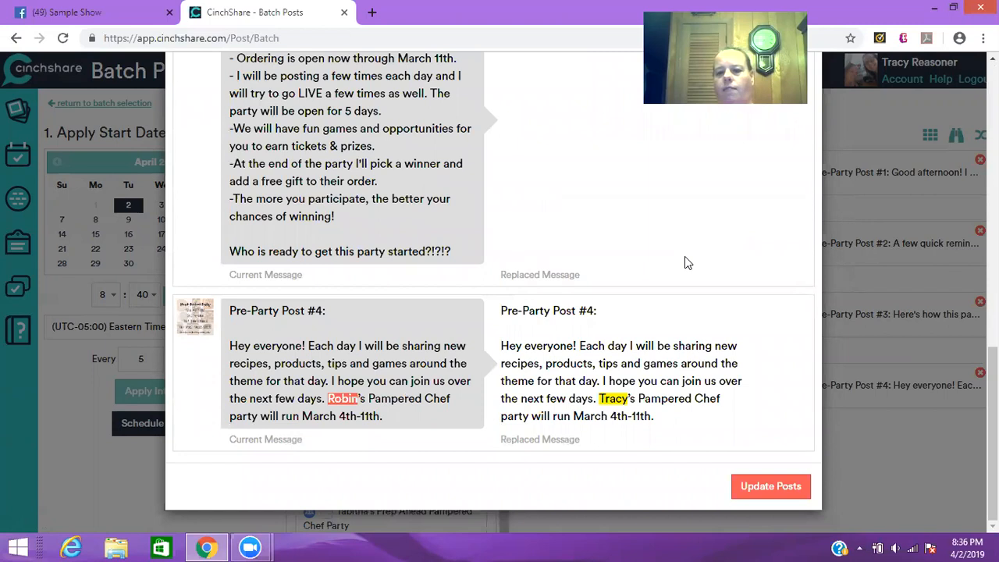
{"action": "left_click", "coordinate": [766, 490]}
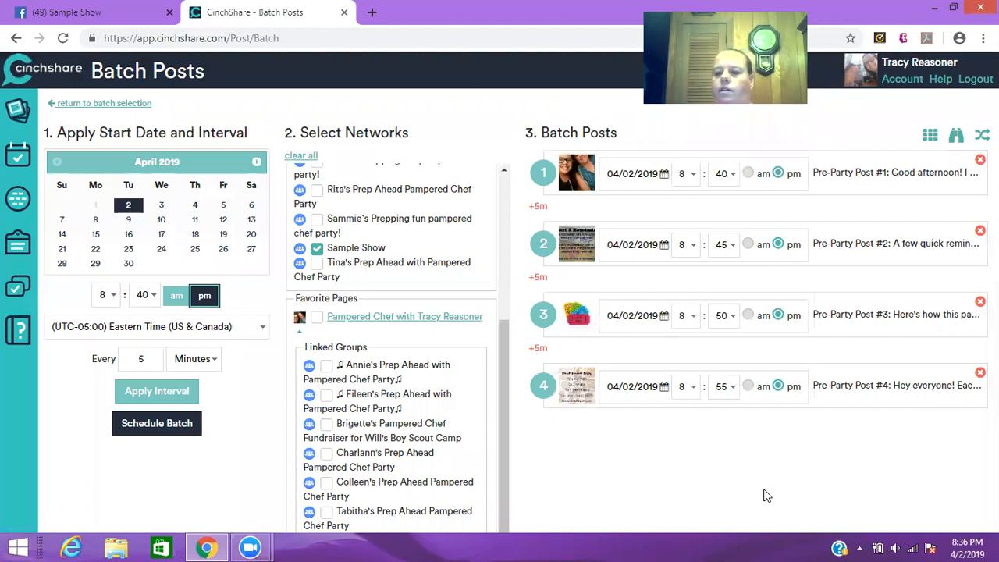
Preview the full messages of Pre-Party Posts #3 and #4, and close the preview
{"action": "left_click", "coordinate": [580, 320]}
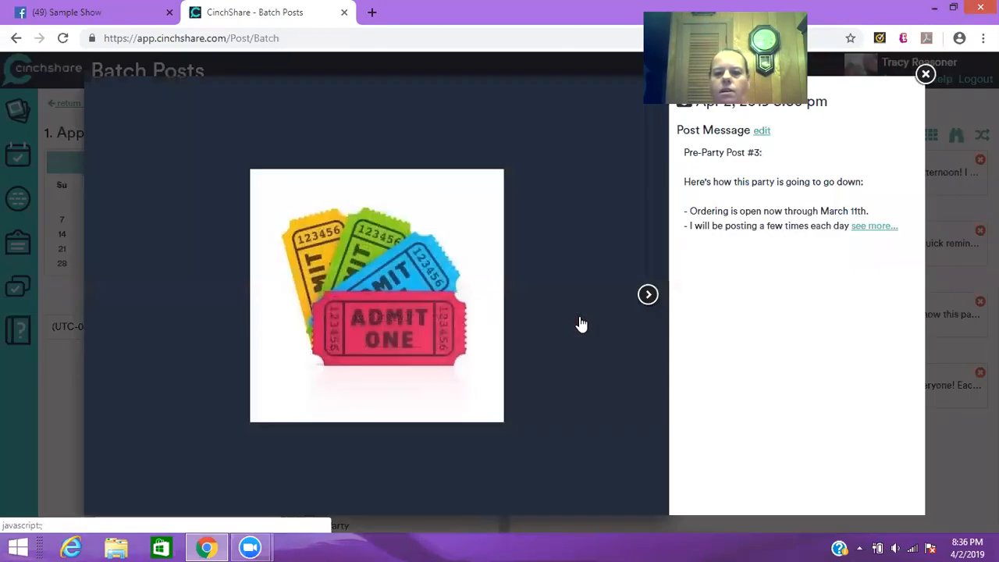
{"action": "left_click", "coordinate": [873, 227]}
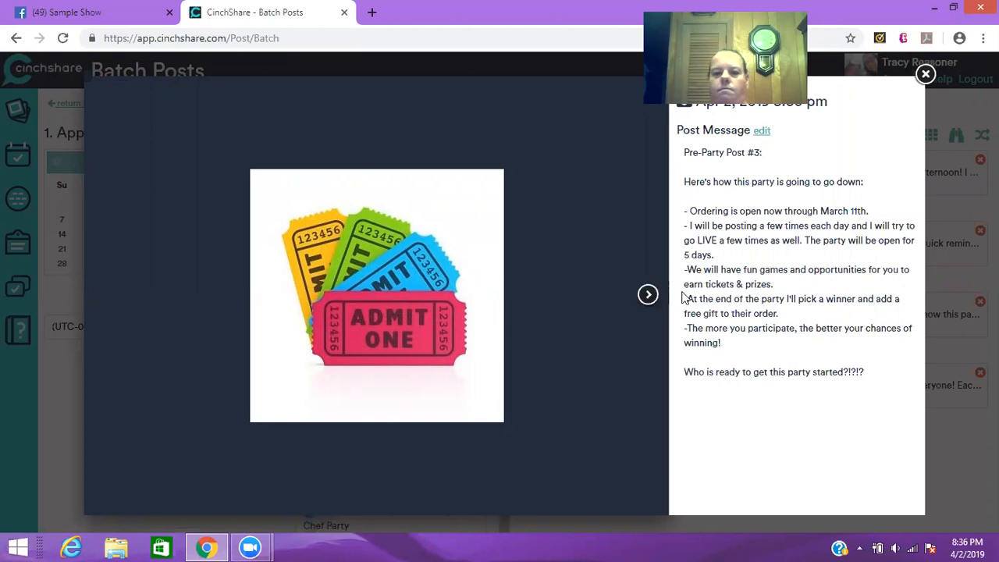
{"action": "left_click", "coordinate": [647, 294]}
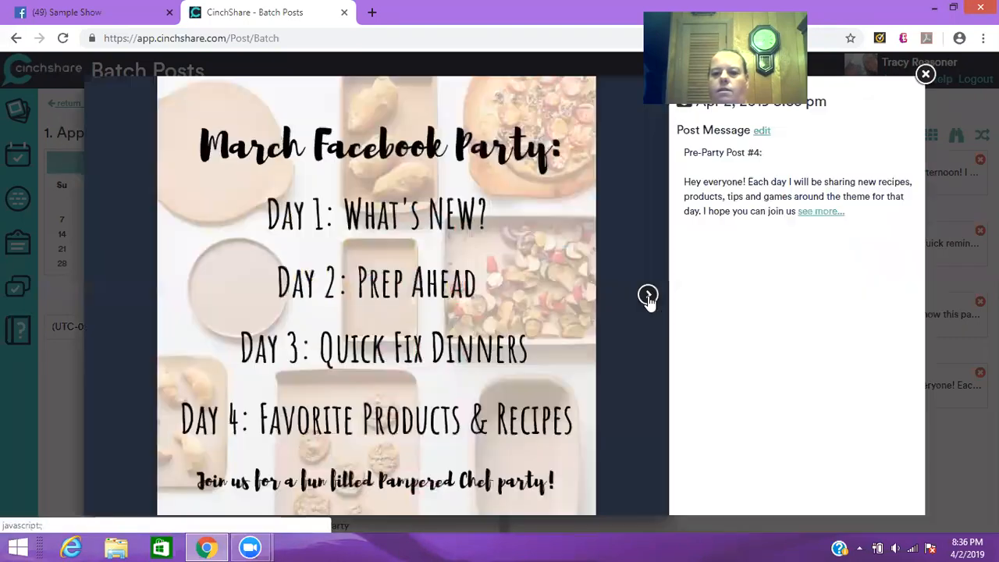
{"action": "left_click", "coordinate": [812, 216]}
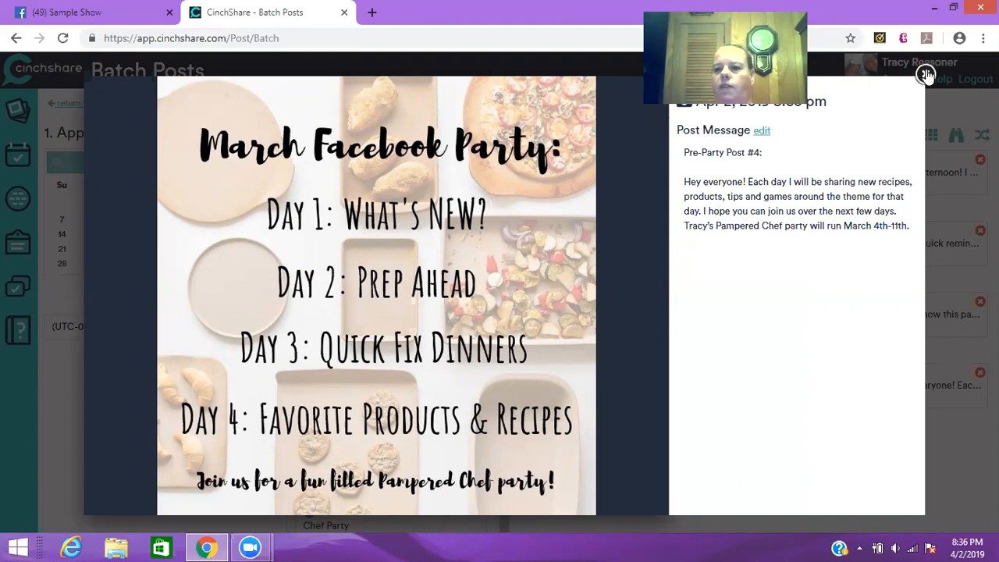
{"action": "left_click", "coordinate": [898, 170]}
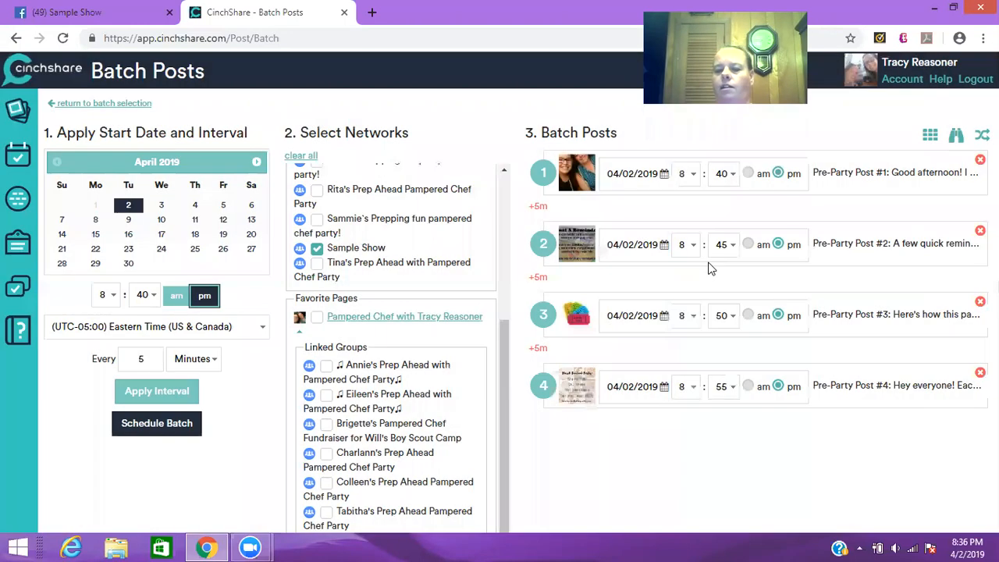
Preview Pre-Party Post #1 with its full message, open the message for editing and save it
{"action": "left_click", "coordinate": [577, 175]}
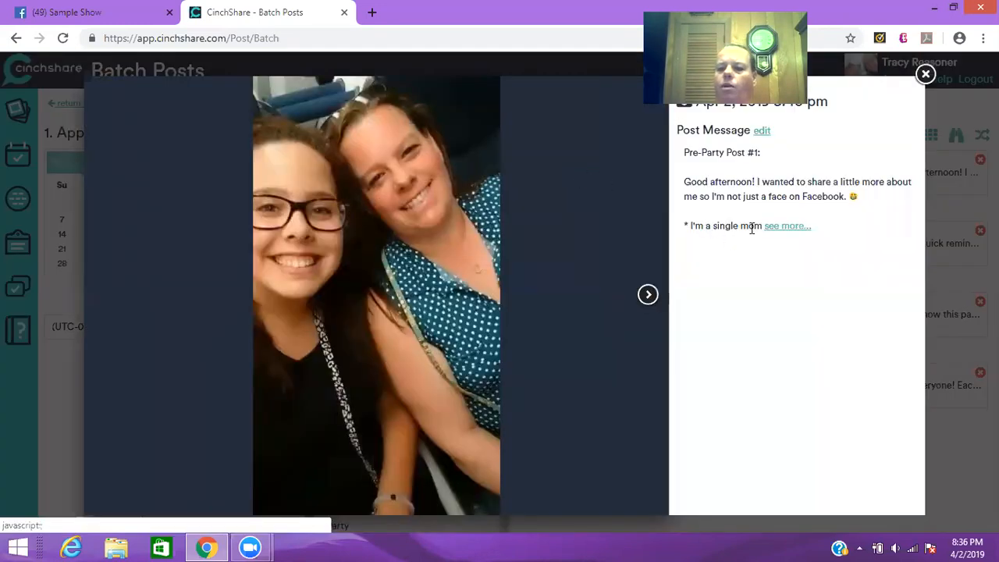
{"action": "left_click", "coordinate": [784, 229]}
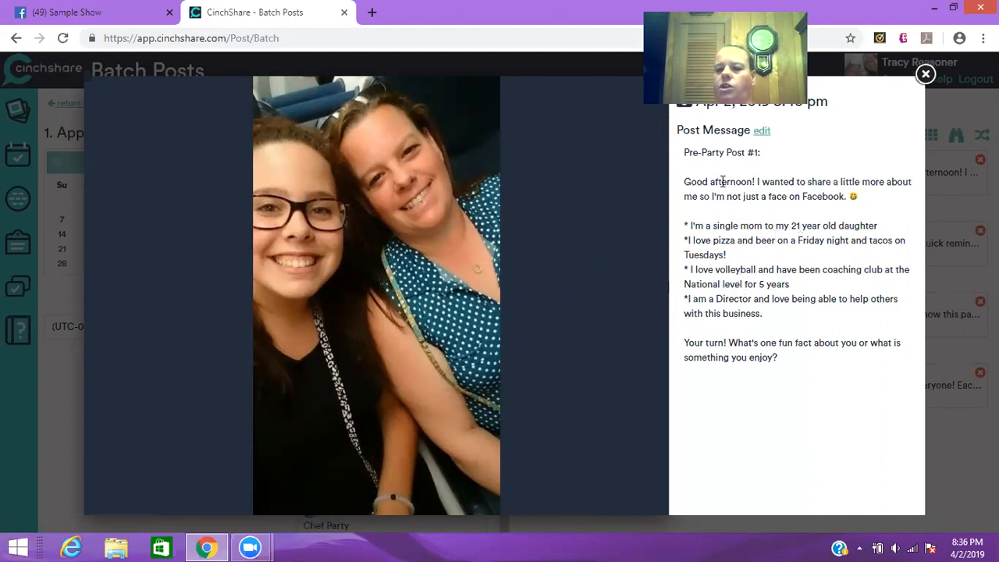
{"action": "left_click", "coordinate": [762, 131]}
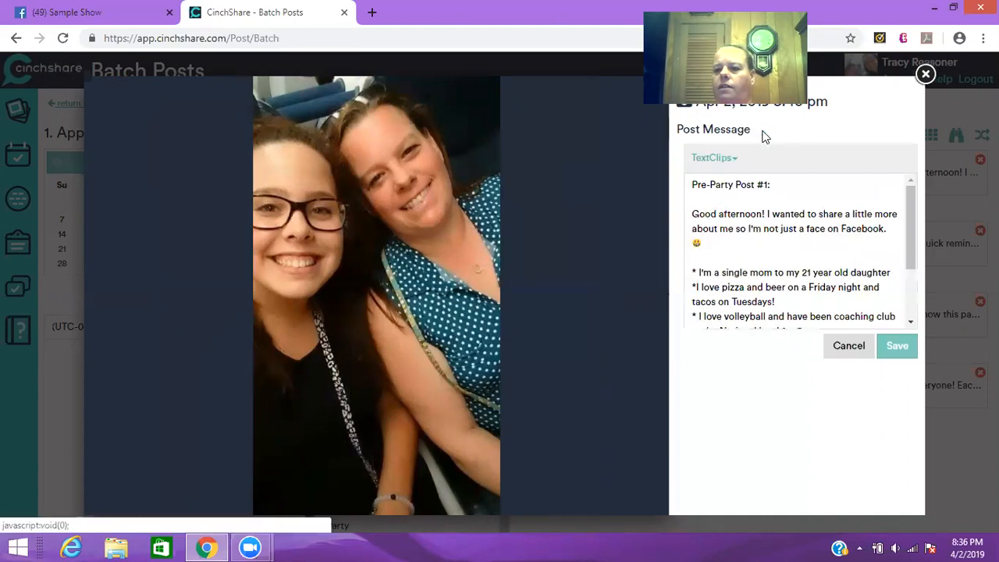
{"action": "left_click", "coordinate": [910, 323]}
{"action": "left_click", "coordinate": [910, 324]}
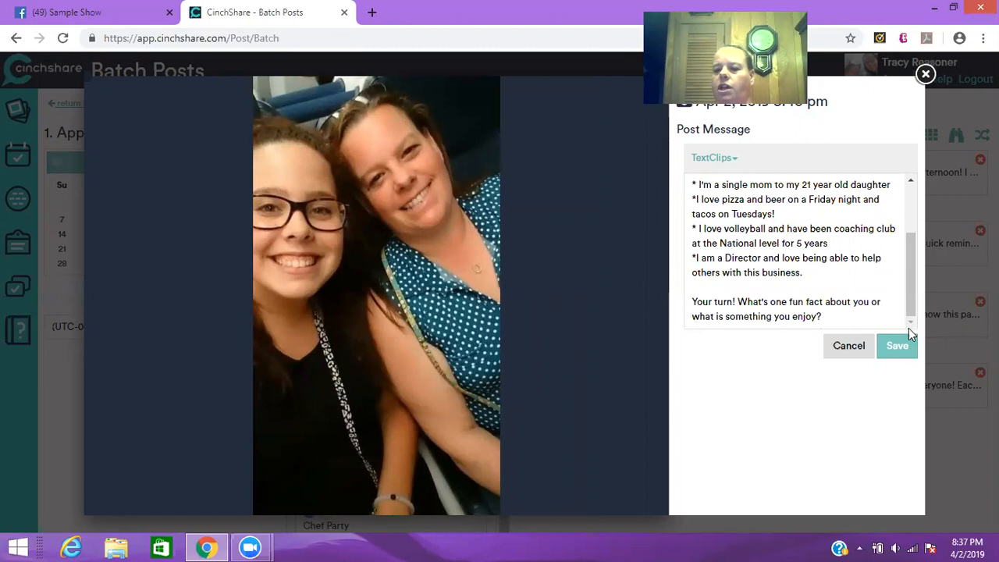
{"action": "left_click", "coordinate": [898, 353]}
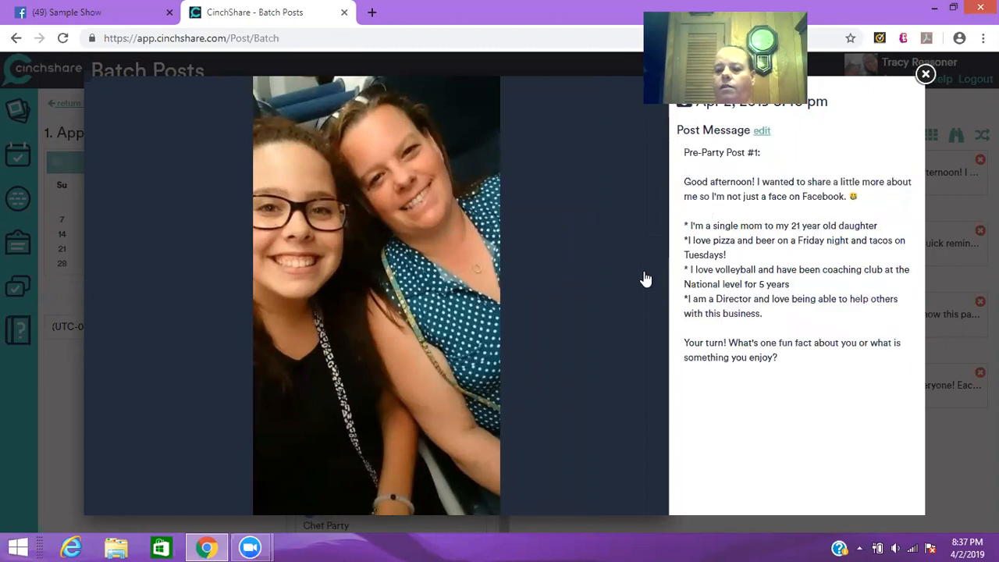
Preview Pre-Party Post #2 with its full message, open the message for editing, save it and advance to Pre-Party Post #3
{"action": "left_click", "coordinate": [648, 295]}
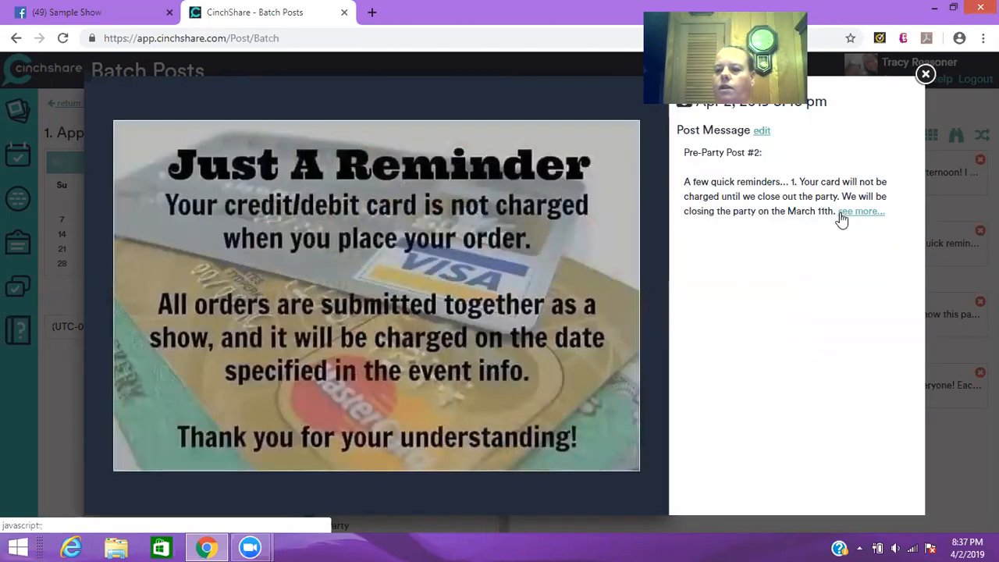
{"action": "left_click", "coordinate": [848, 209]}
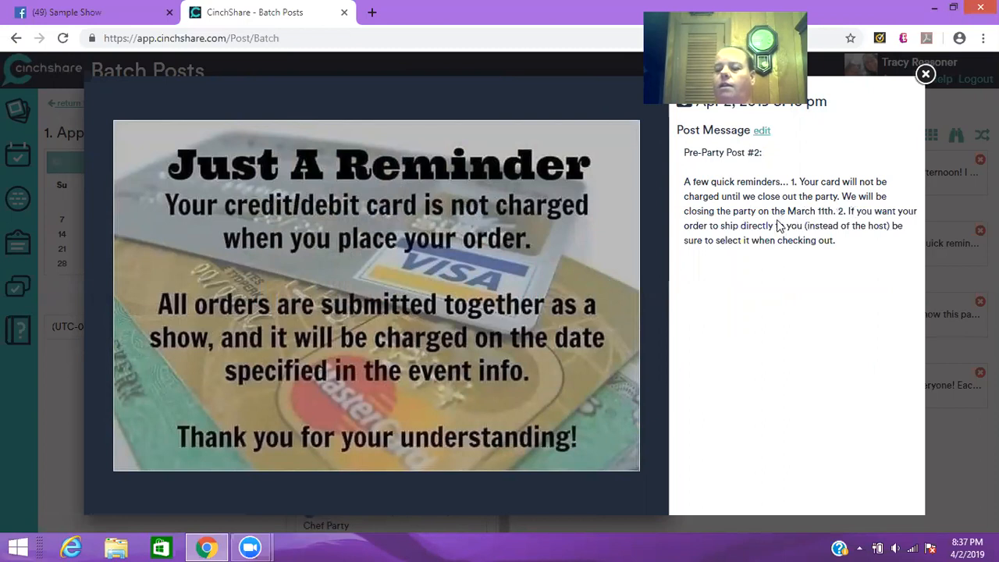
{"action": "left_click", "coordinate": [759, 133]}
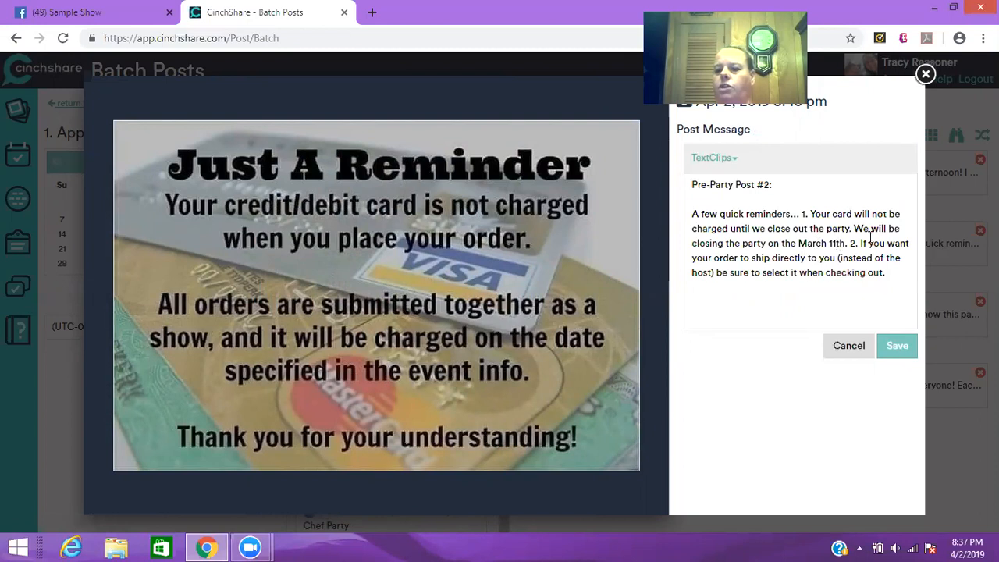
{"action": "left_click", "coordinate": [889, 345]}
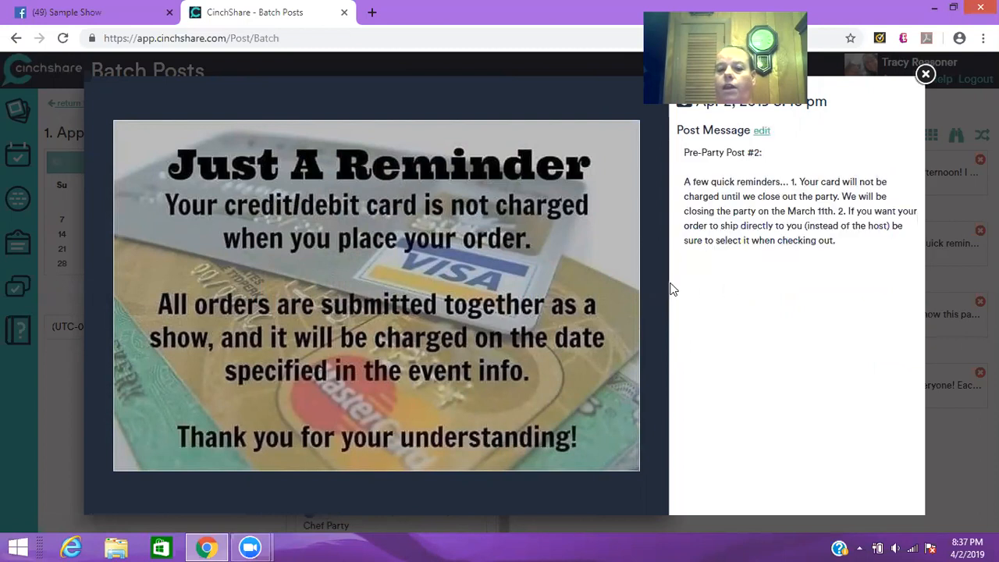
{"action": "left_click", "coordinate": [648, 295]}
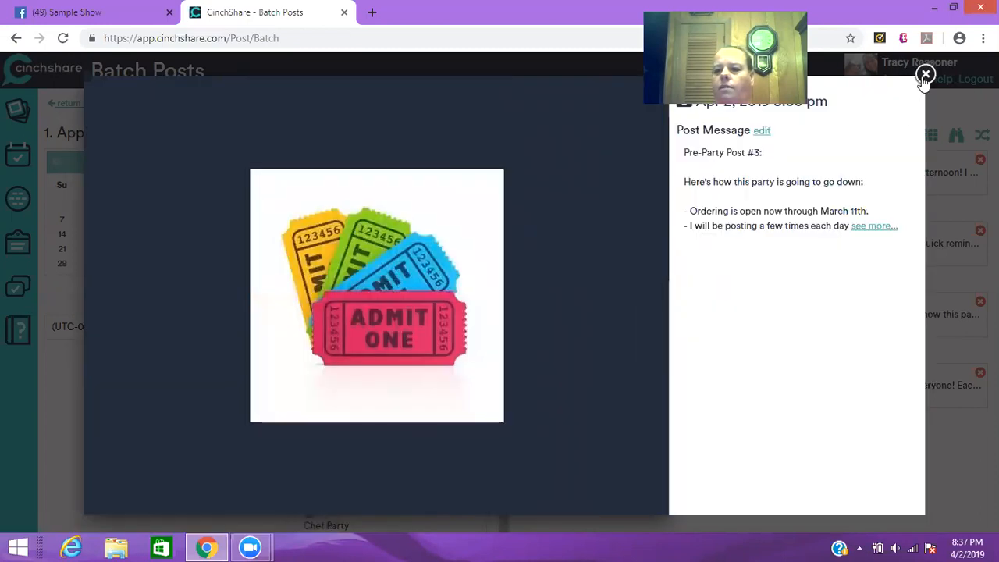
Close the post preview and schedule the batch of four pre-party posts to the Sample Show group
{"action": "left_click", "coordinate": [924, 75]}
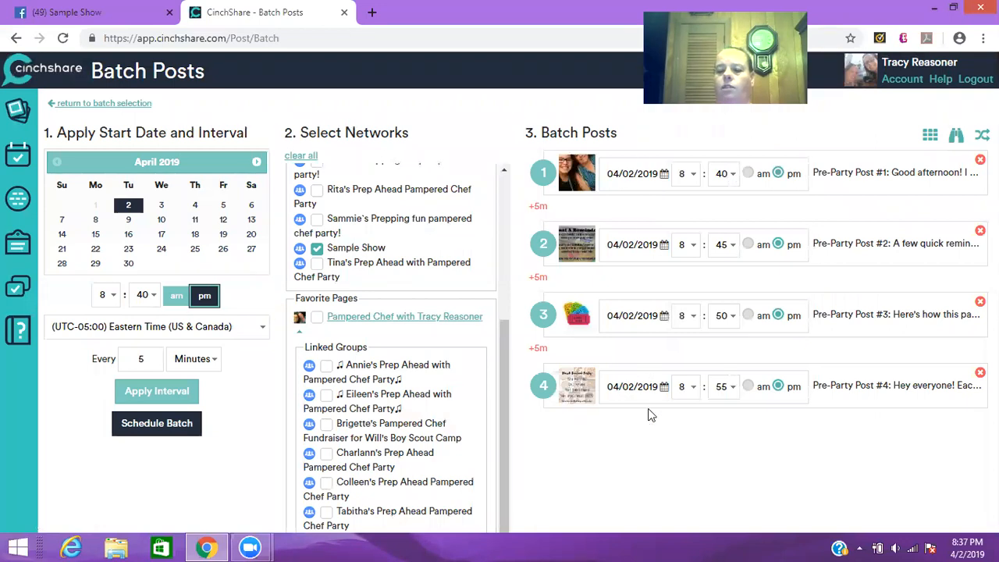
{"action": "left_click", "coordinate": [156, 423]}
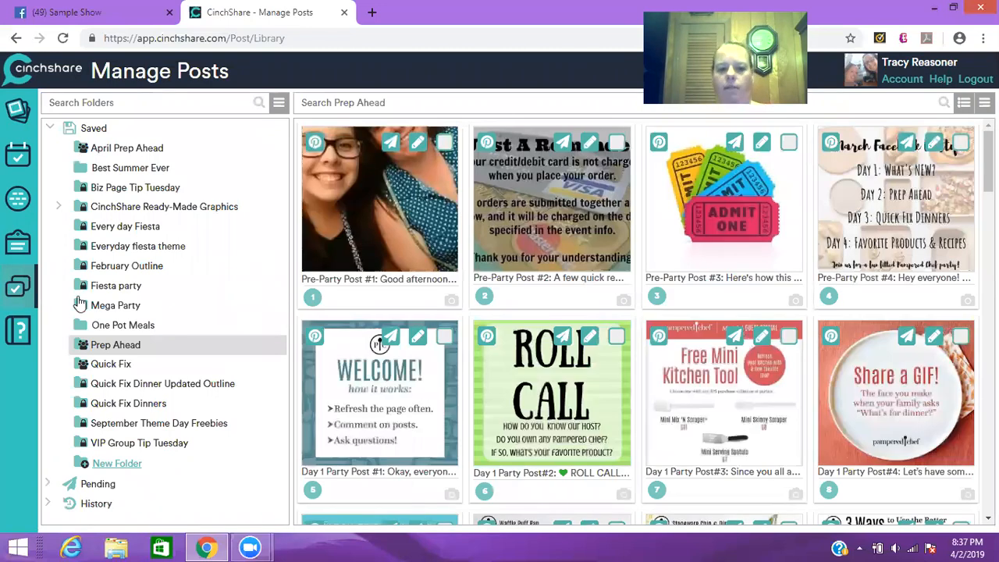
Collapse the saved folders and show the pending Facebook group posts for Sample Show
{"action": "left_click", "coordinate": [50, 129]}
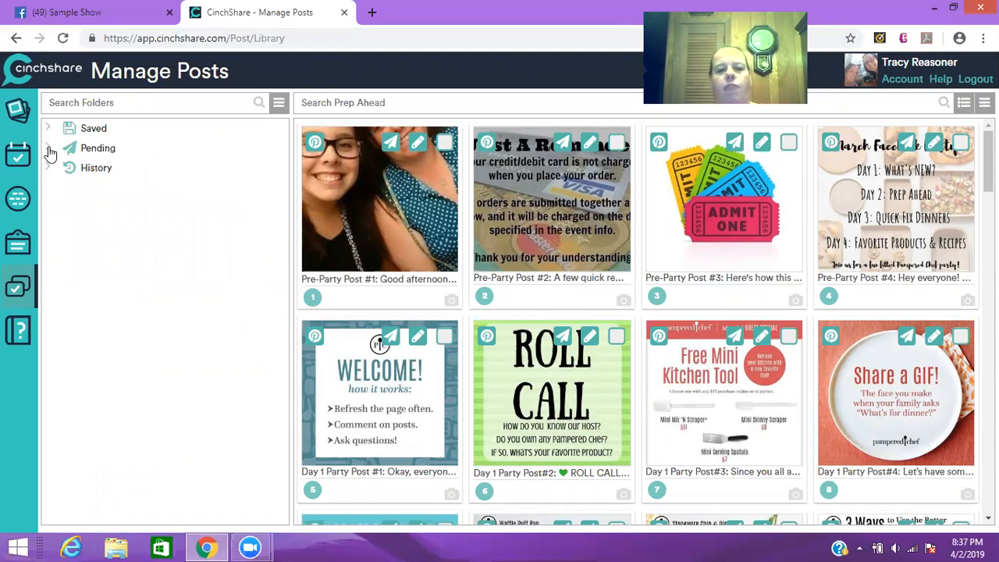
{"action": "left_click", "coordinate": [48, 148]}
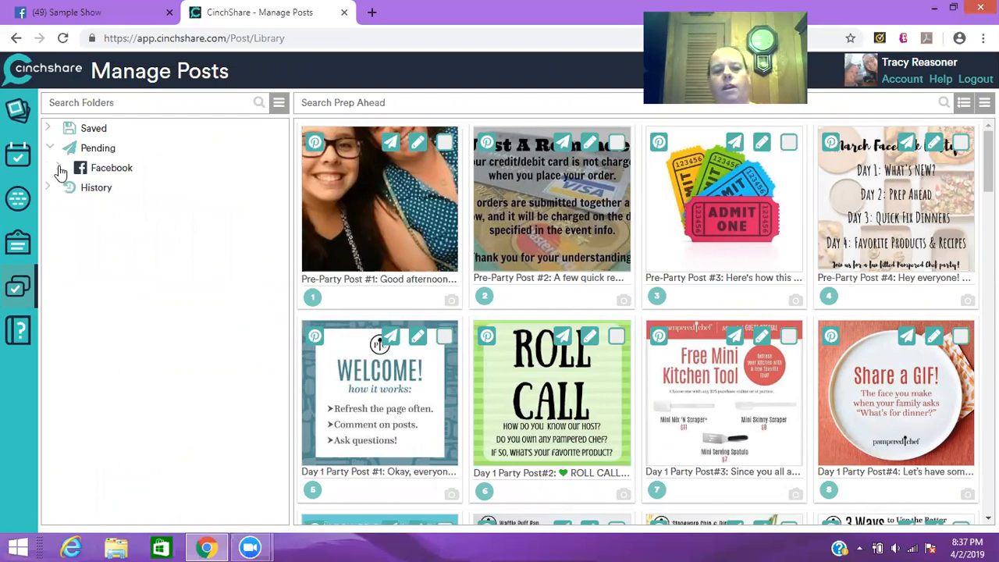
{"action": "left_click", "coordinate": [61, 169]}
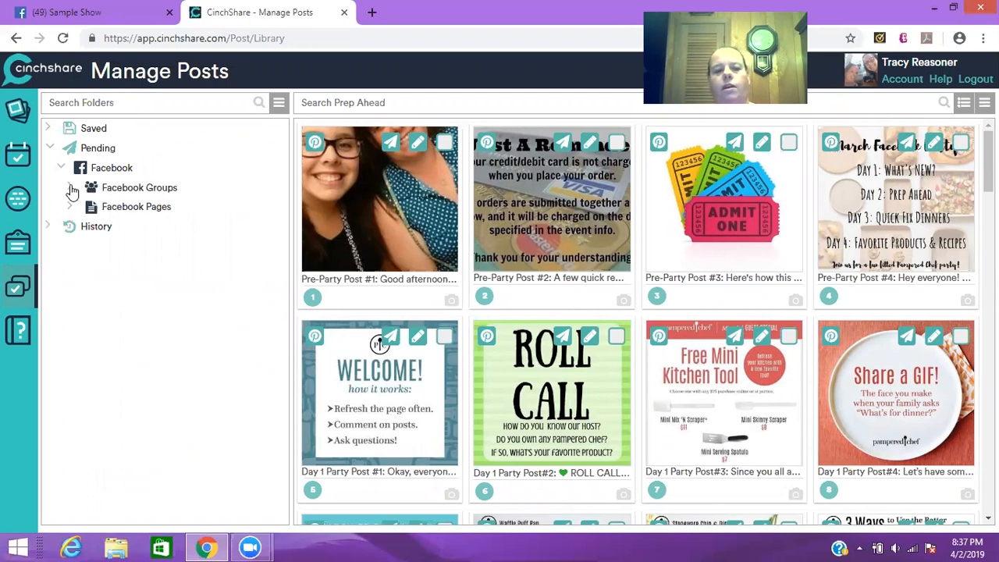
{"action": "left_click", "coordinate": [71, 188]}
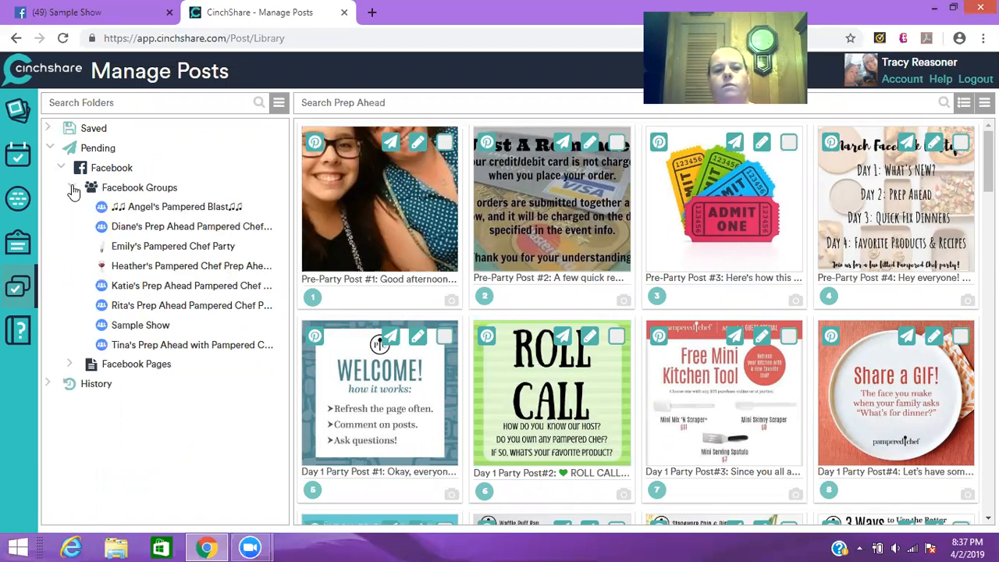
{"action": "left_click", "coordinate": [142, 331]}
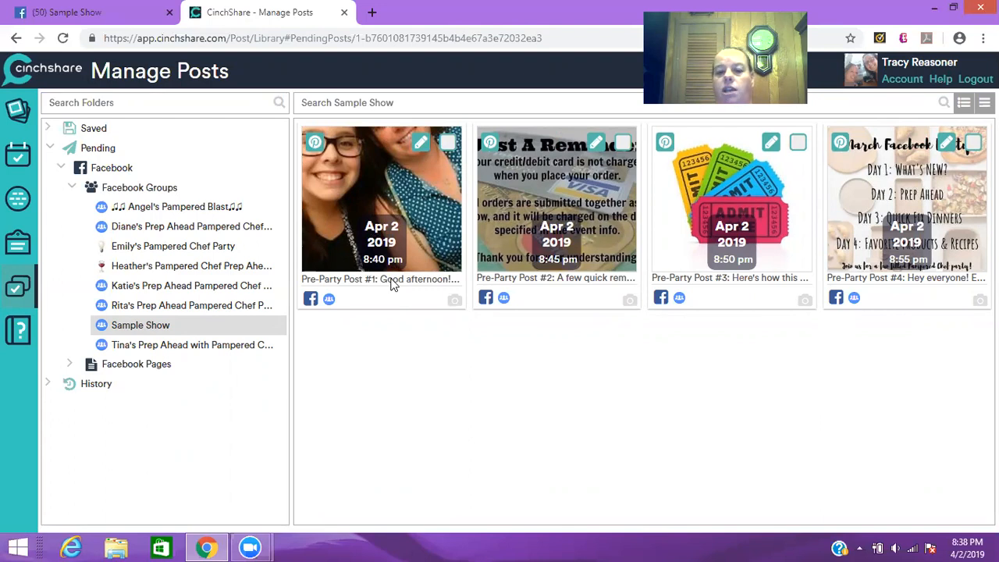
Open the pending Pre-Party Post #1 for editing, schedule it again and return to Manage Posts
{"action": "left_click", "coordinate": [420, 148]}
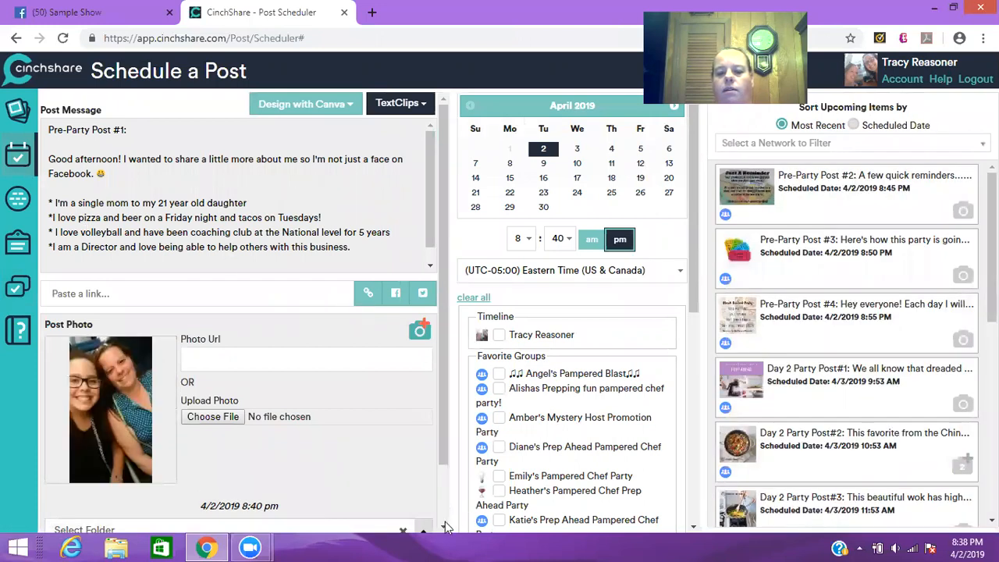
{"action": "scroll", "coordinate": [444, 521], "scroll_direction": "down", "scroll_amount": 1}
{"action": "scroll", "coordinate": [340, 506], "scroll_direction": "down", "scroll_amount": 1}
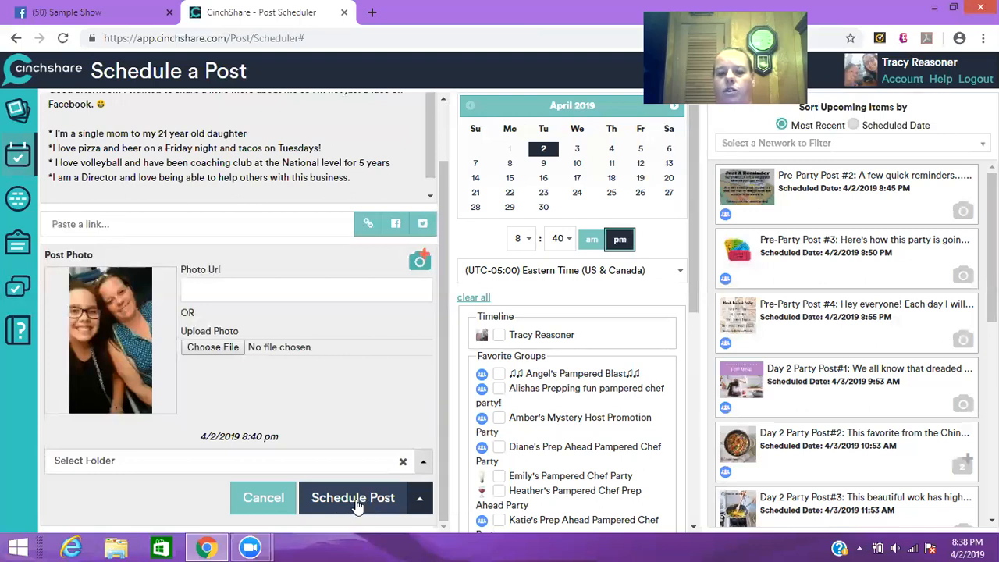
{"action": "left_click", "coordinate": [353, 498]}
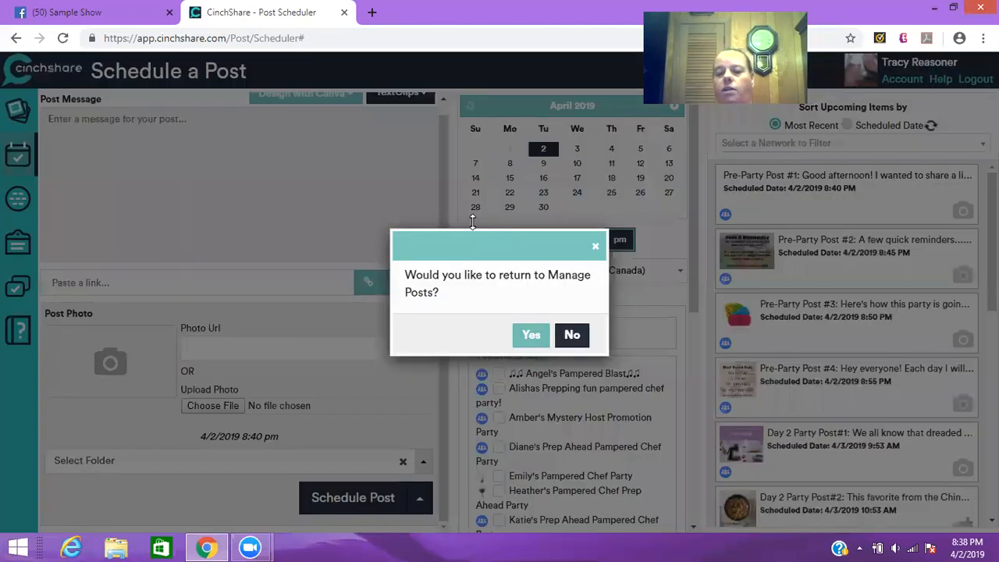
{"action": "left_click", "coordinate": [534, 335]}
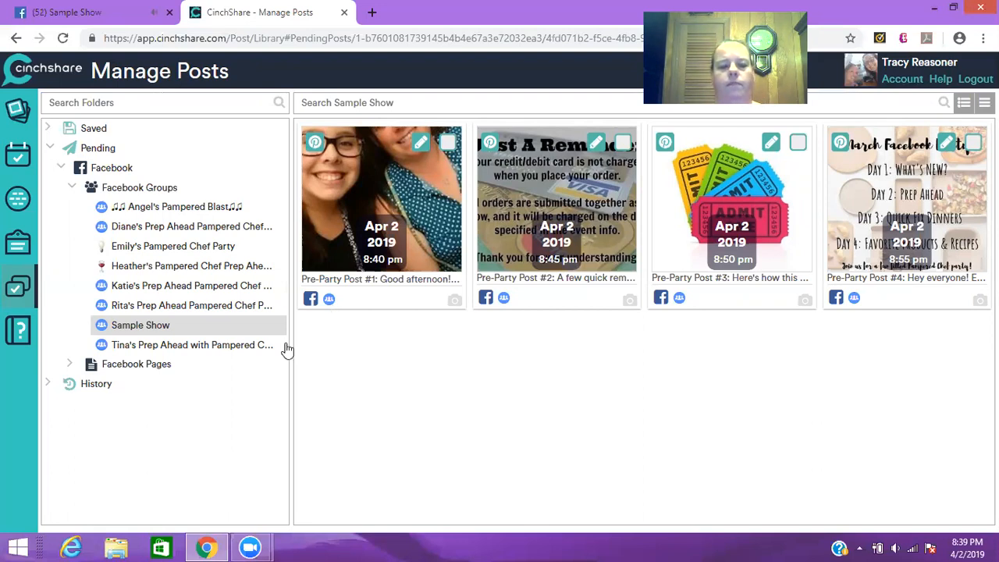
Expand the saved folders and show the posts in the Prep Ahead folder
{"action": "left_click", "coordinate": [47, 131]}
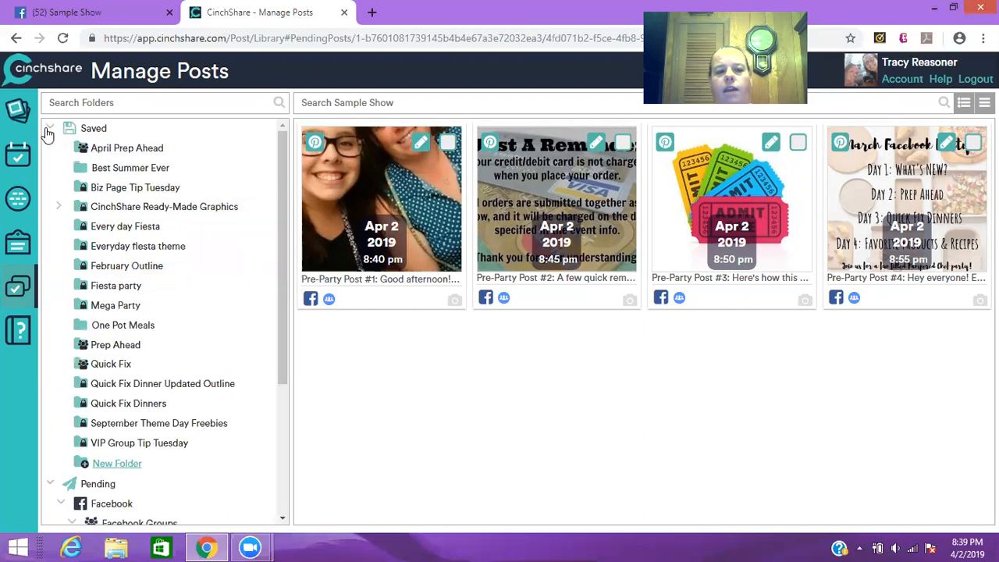
{"action": "left_click", "coordinate": [113, 346]}
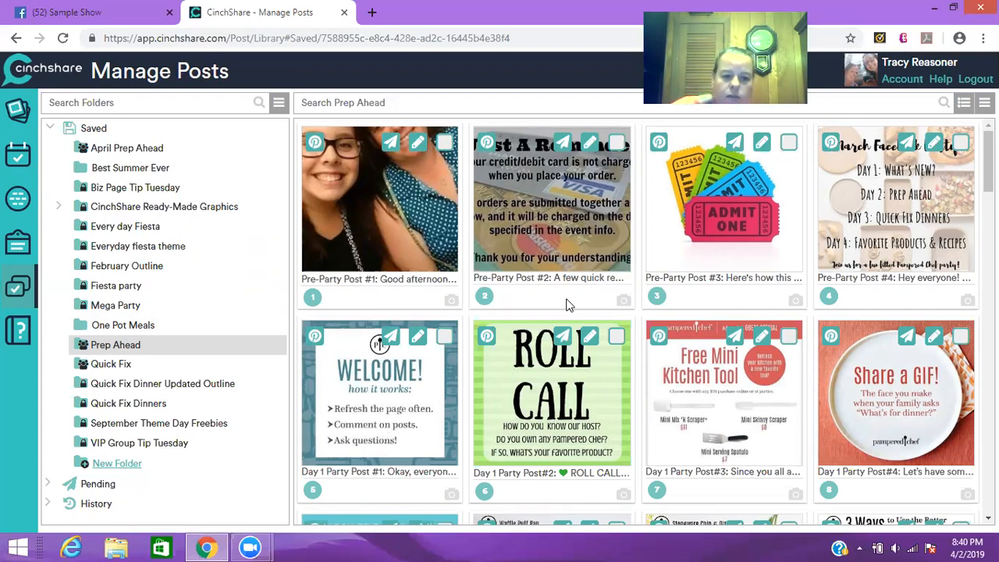
Collapse the saved folders and expand the post history down to its list of Facebook groups
{"action": "left_click", "coordinate": [50, 131]}
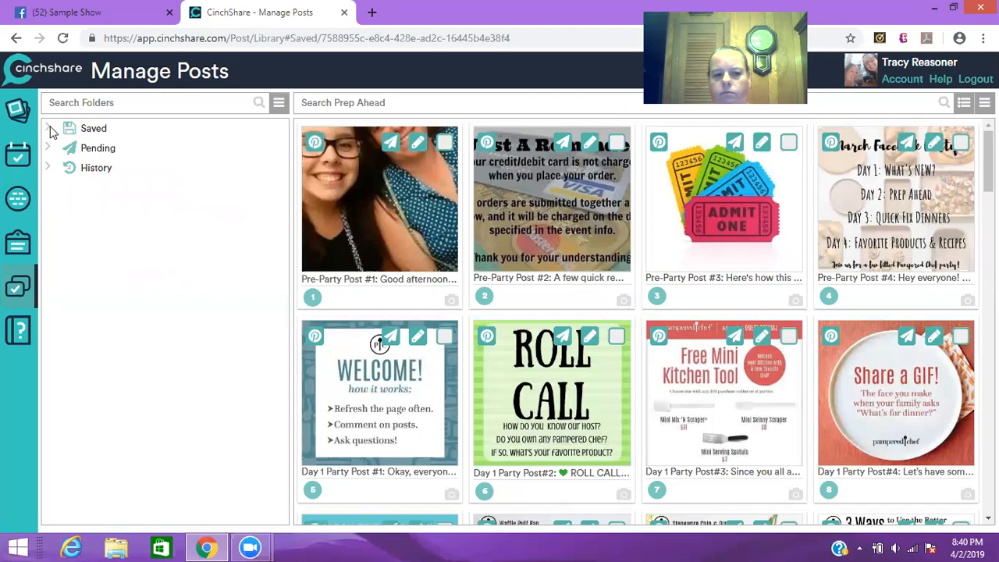
{"action": "left_click", "coordinate": [47, 170]}
{"action": "left_click", "coordinate": [60, 189]}
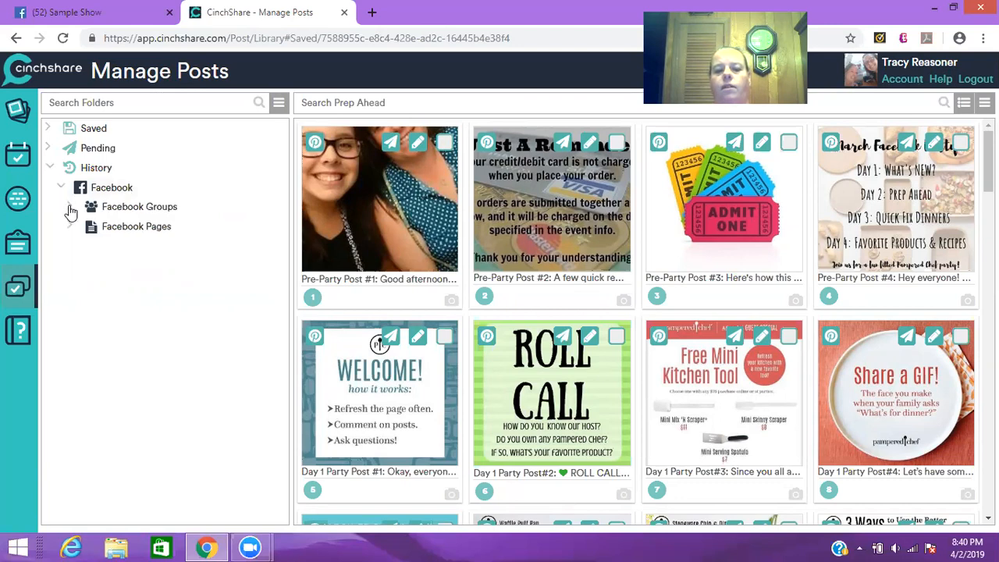
{"action": "left_click", "coordinate": [69, 207]}
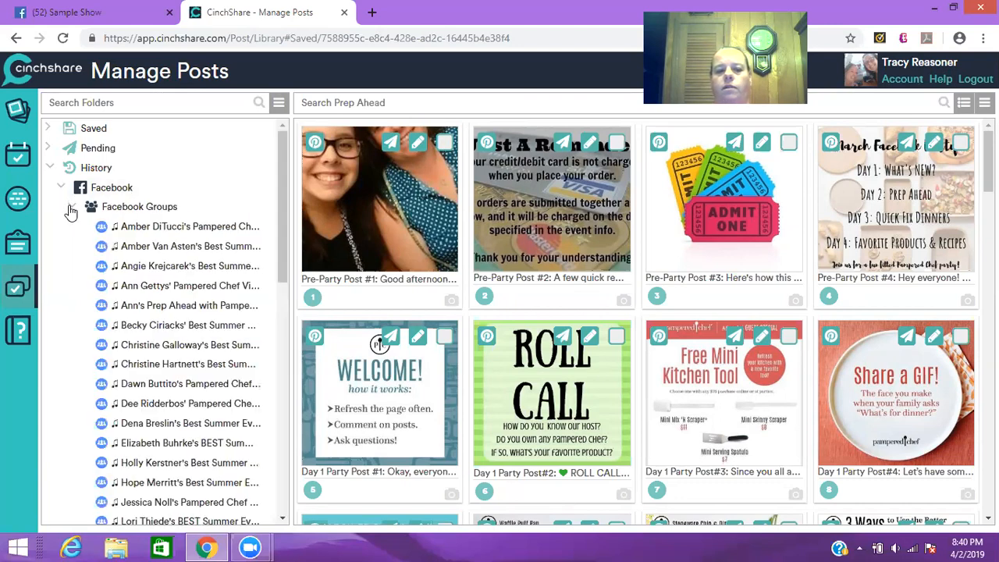
Look through the Facebook groups in the post history and open the previous host's Prep Ahead Pampered Chef Party
{"action": "left_click", "coordinate": [282, 521]}
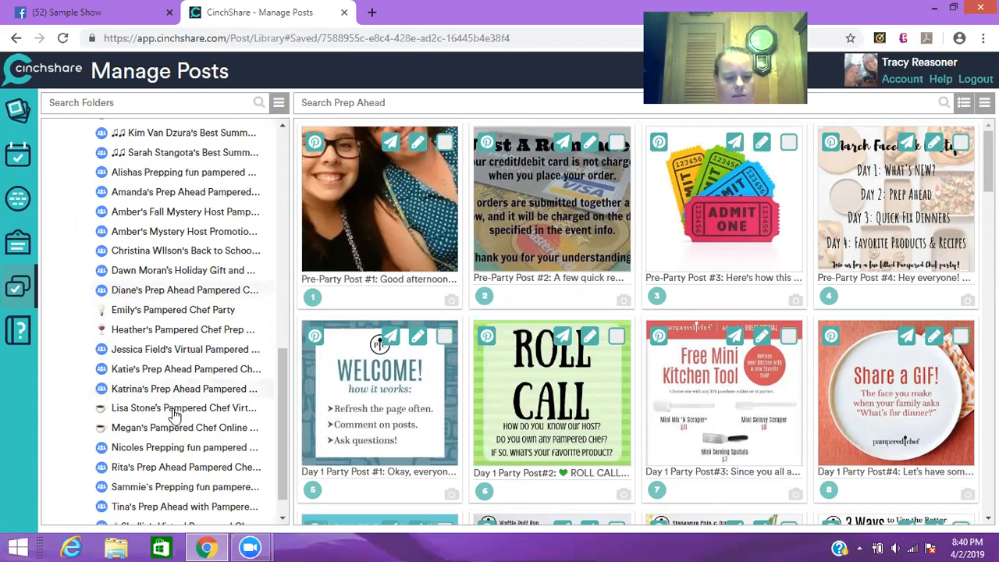
{"action": "left_click", "coordinate": [281, 523]}
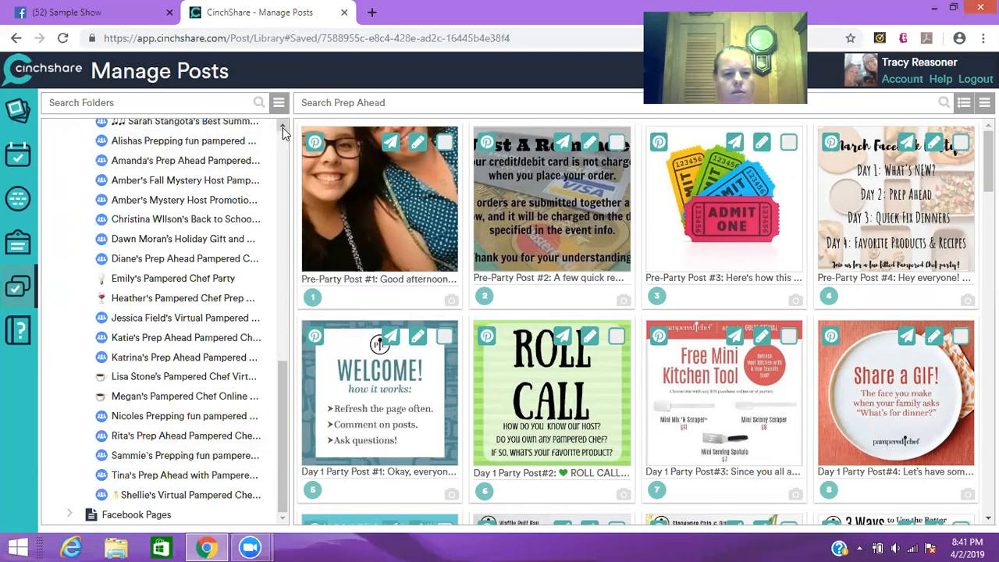
{"action": "left_click", "coordinate": [283, 127]}
{"action": "left_click", "coordinate": [283, 127]}
{"action": "left_click", "coordinate": [282, 127]}
{"action": "left_click", "coordinate": [283, 127]}
{"action": "left_click", "coordinate": [282, 127]}
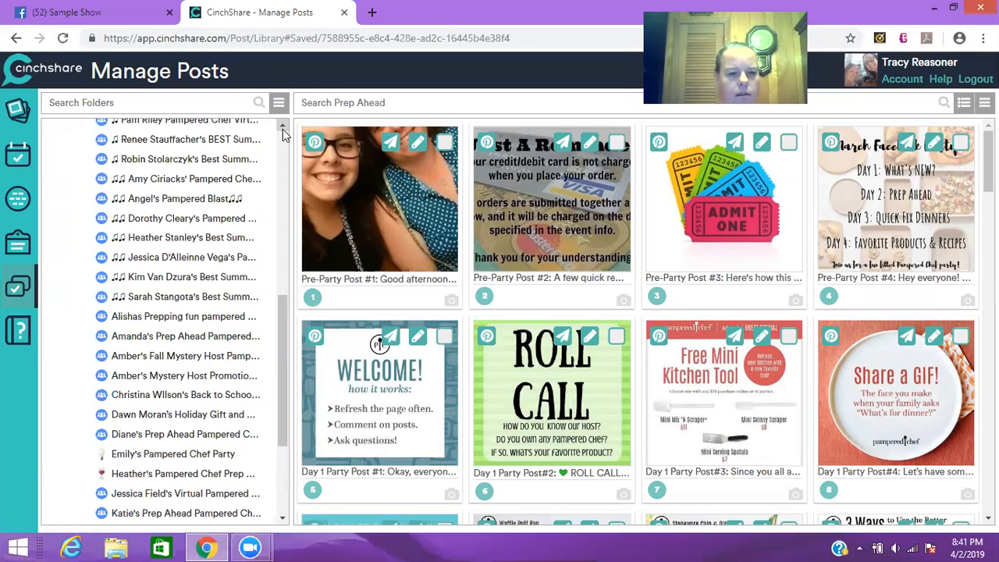
{"action": "left_click", "coordinate": [283, 521]}
{"action": "left_click", "coordinate": [282, 521]}
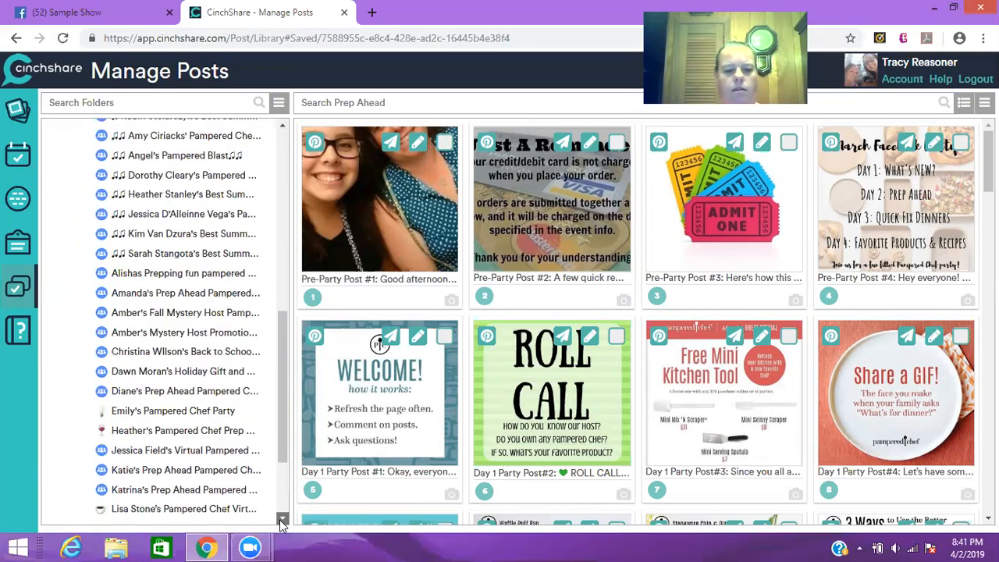
{"action": "left_click", "coordinate": [282, 521]}
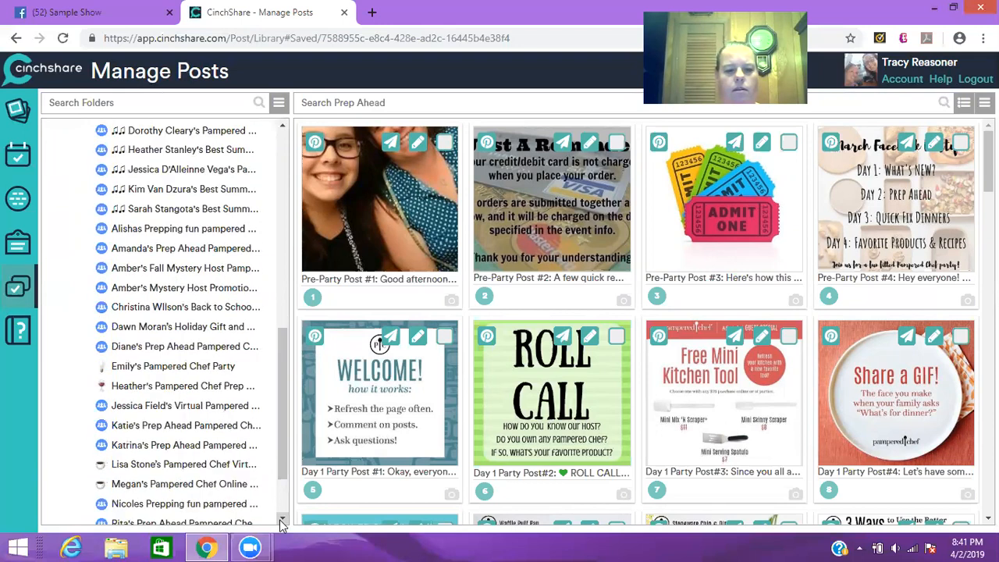
{"action": "left_click", "coordinate": [282, 521]}
{"action": "left_click", "coordinate": [283, 521]}
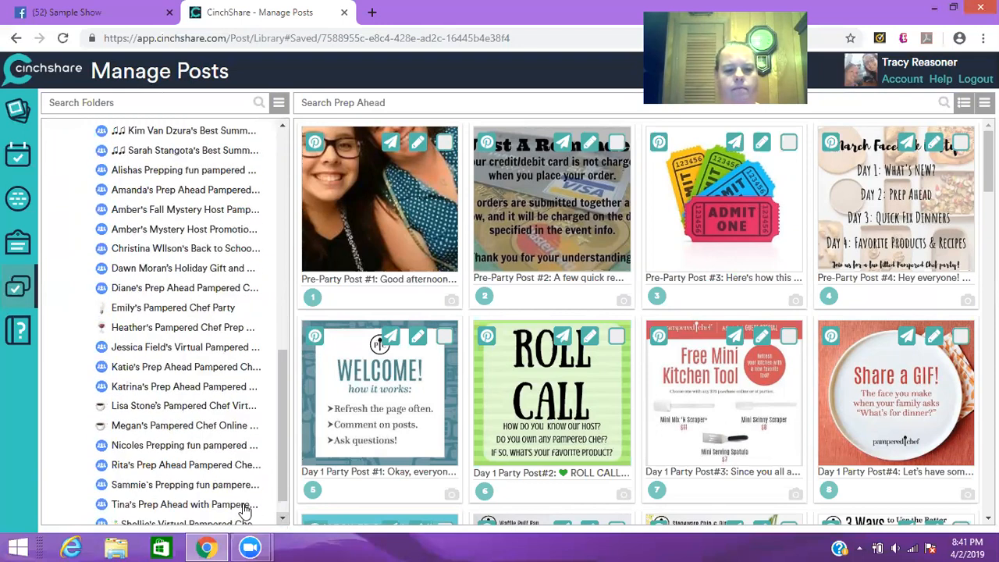
{"action": "left_click", "coordinate": [151, 387]}
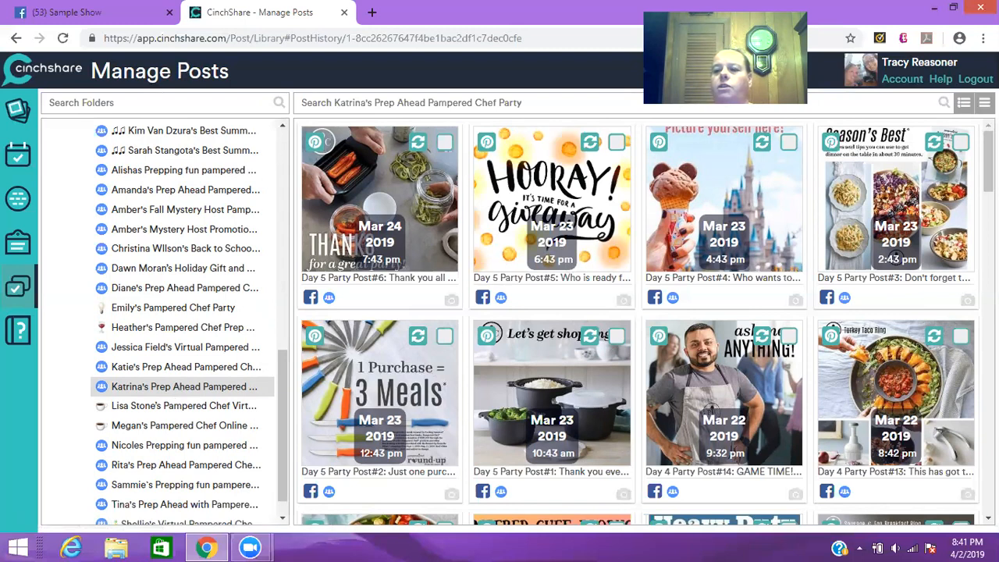
Select all posts in the past party's history and send them to Batch Post
{"action": "left_click", "coordinate": [984, 102]}
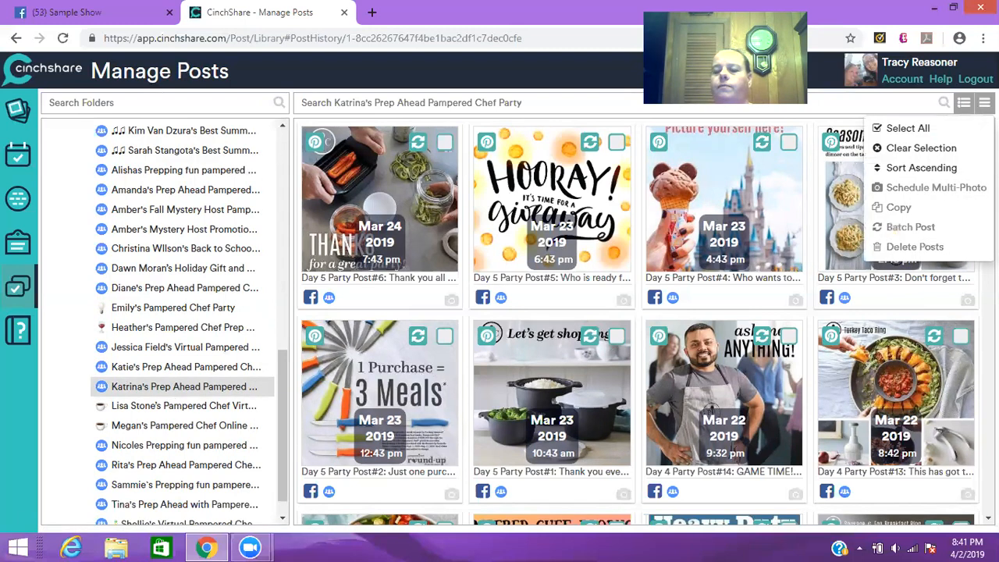
{"action": "left_click", "coordinate": [908, 130]}
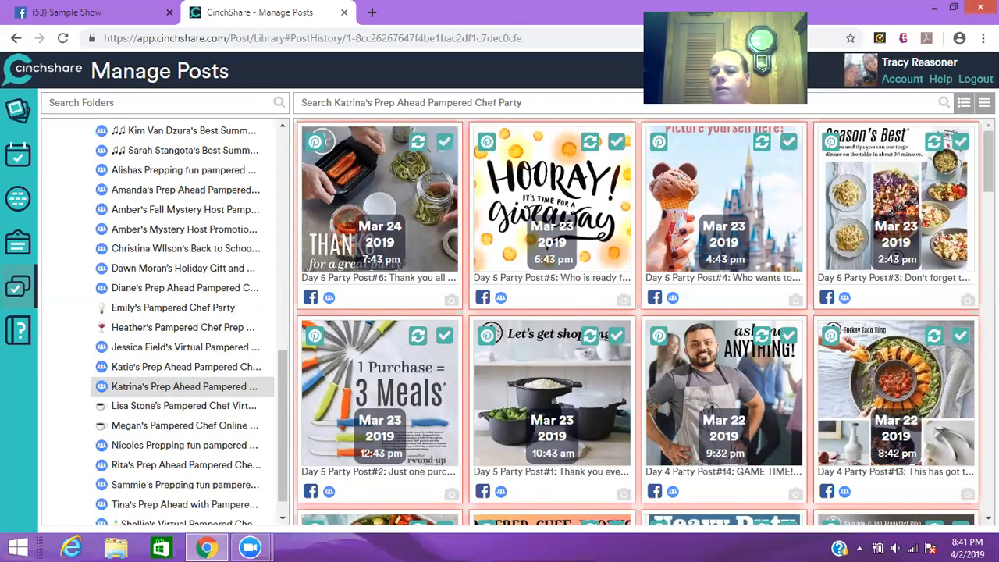
{"action": "scroll", "coordinate": [639, 322], "scroll_direction": "down", "scroll_amount": 1}
{"action": "scroll", "coordinate": [639, 322], "scroll_direction": "down", "scroll_amount": 6}
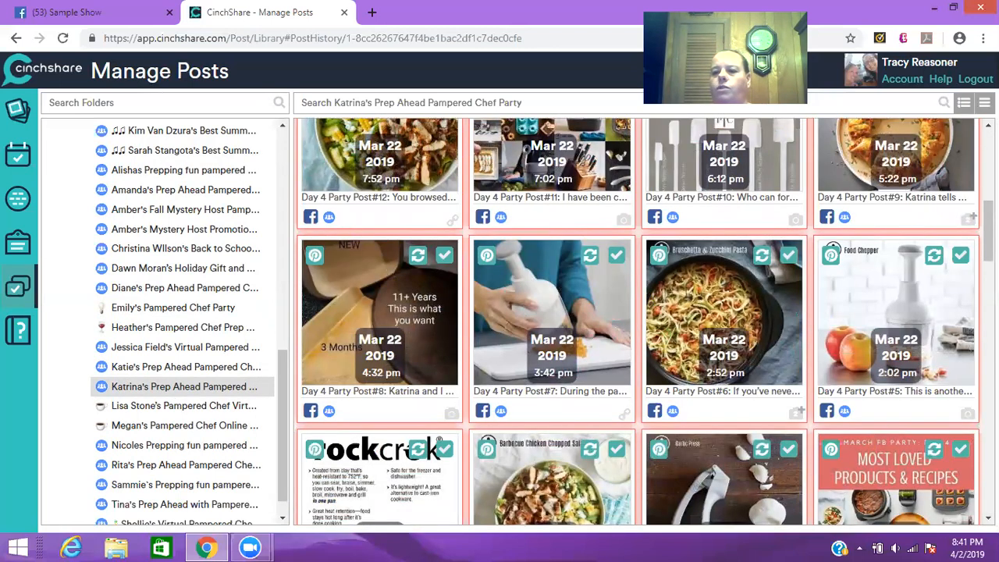
{"action": "left_click", "coordinate": [984, 102]}
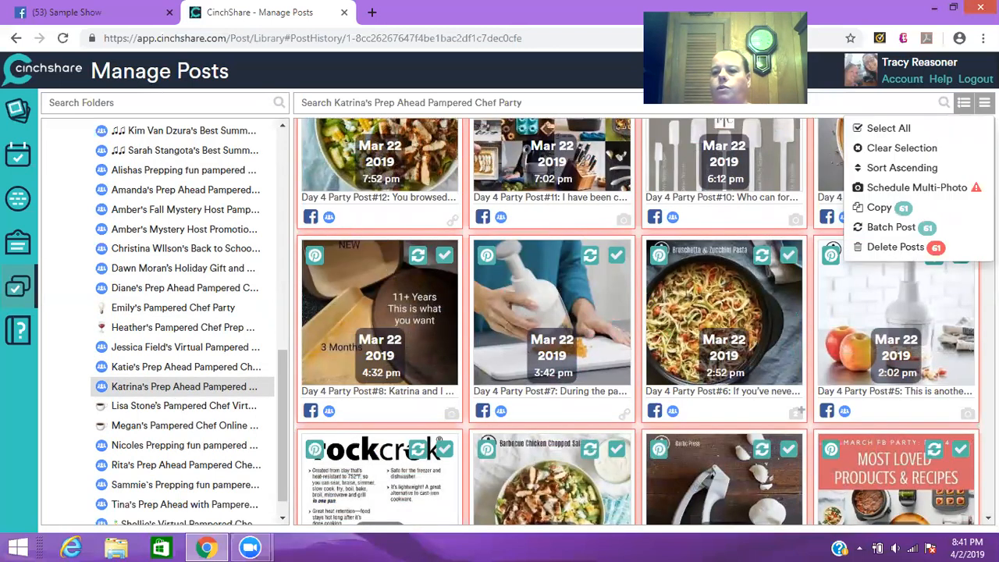
{"action": "left_click", "coordinate": [880, 233]}
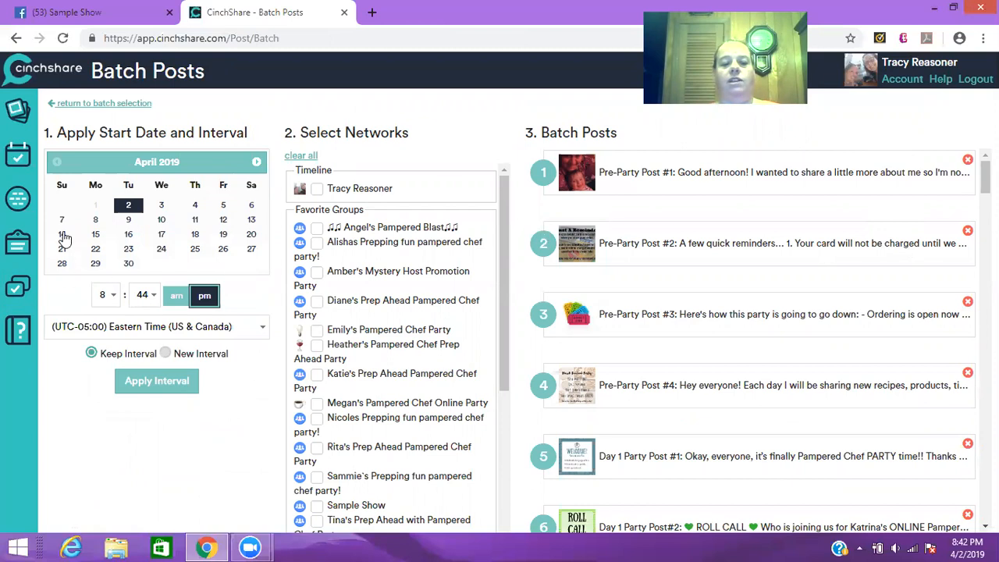
Apply a start of April 8, 2019 at 8:44 pm to the batch, keeping the original interval, with the Sample Show group as target
{"action": "left_click", "coordinate": [94, 221]}
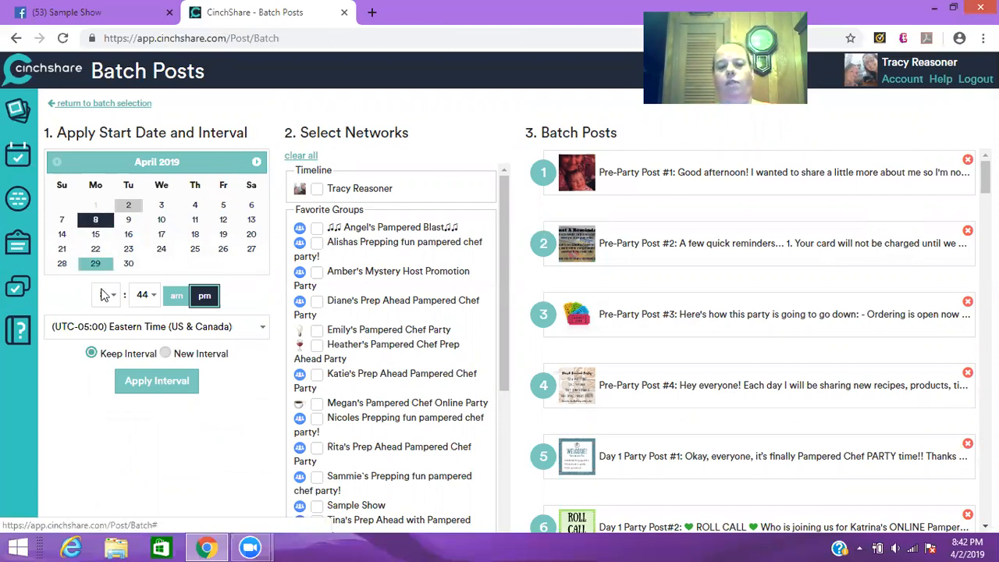
{"action": "left_click", "coordinate": [154, 295]}
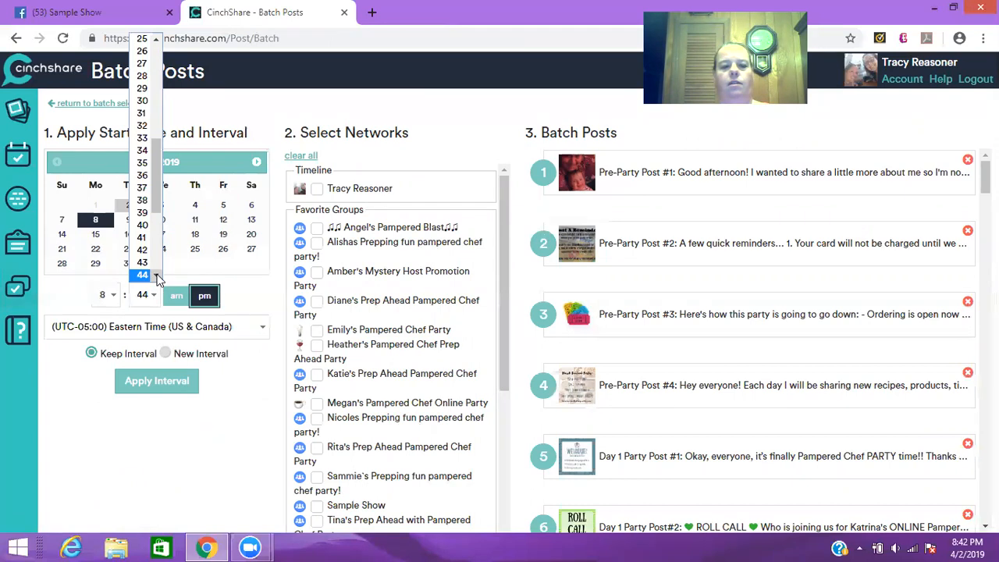
{"action": "left_click", "coordinate": [205, 295]}
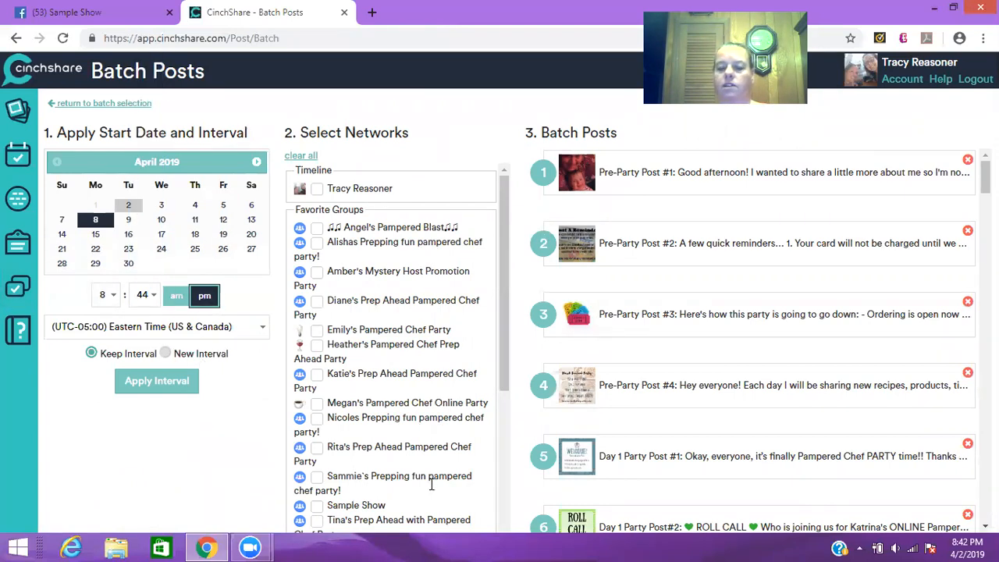
{"action": "left_click", "coordinate": [317, 507]}
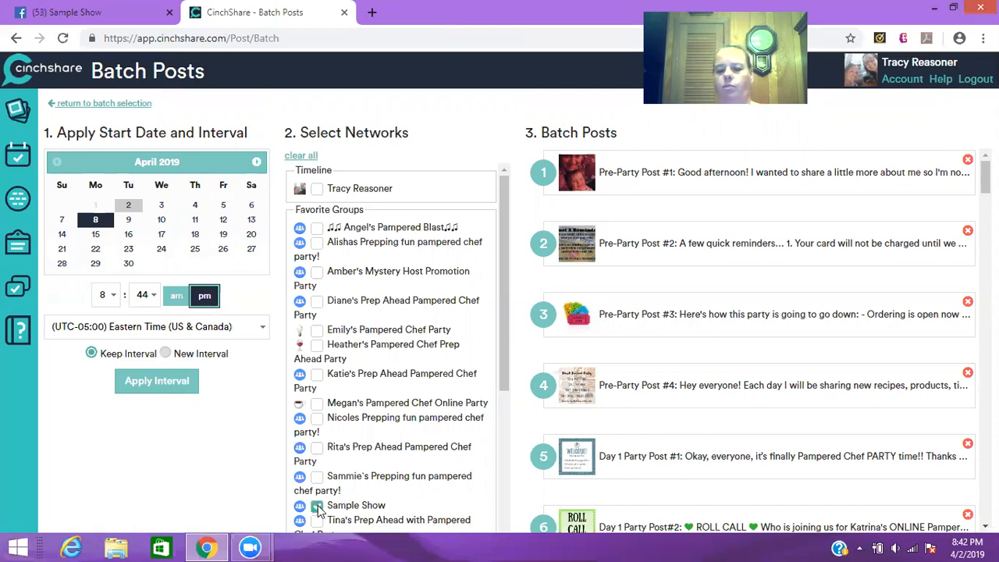
{"action": "left_click", "coordinate": [154, 382]}
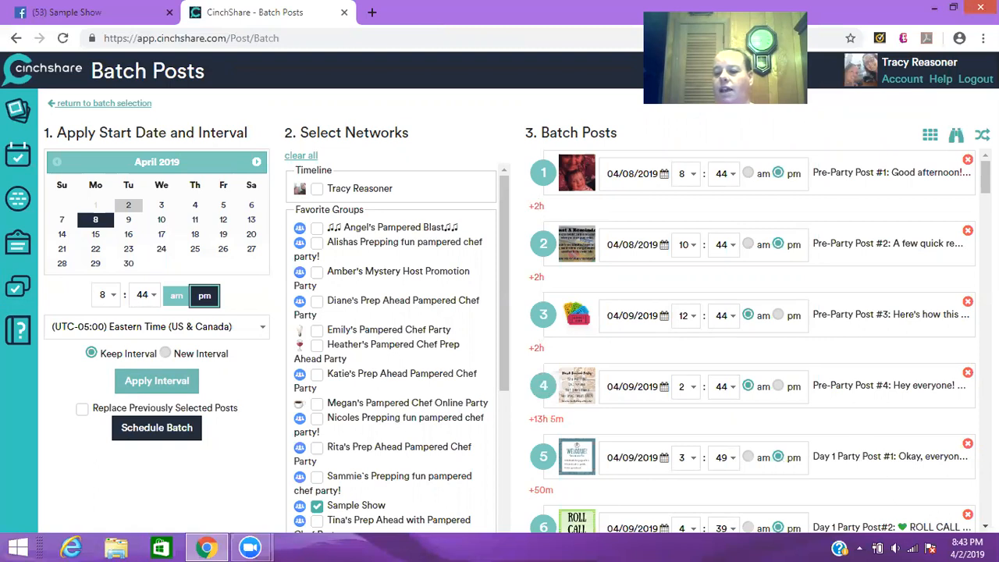
Look through the dated batch posts and preview the Day 1 Roll Call post's message for the previous host's name
{"action": "scroll", "coordinate": [985, 527], "scroll_direction": "down", "scroll_amount": 3}
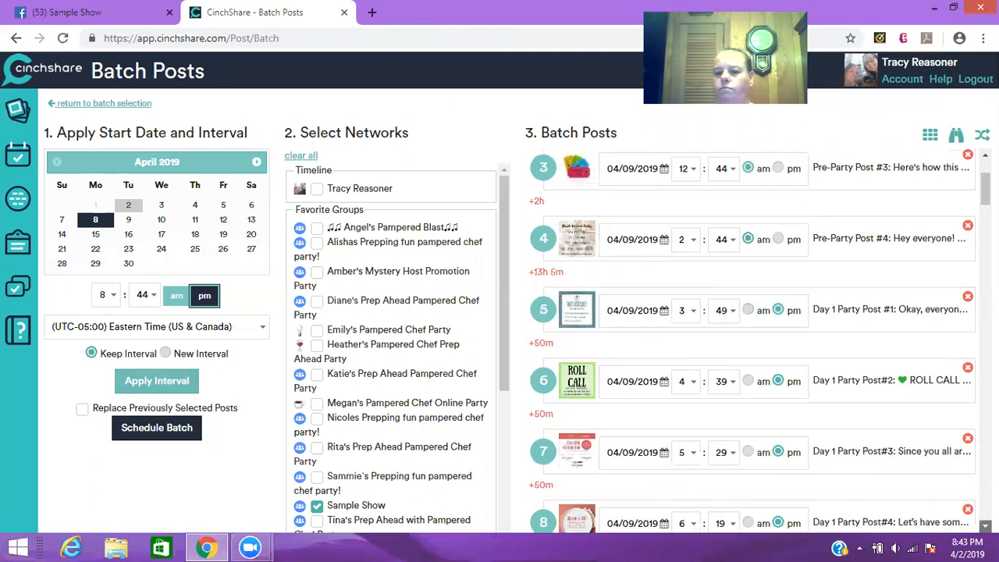
{"action": "scroll", "coordinate": [985, 527], "scroll_direction": "down", "scroll_amount": 1}
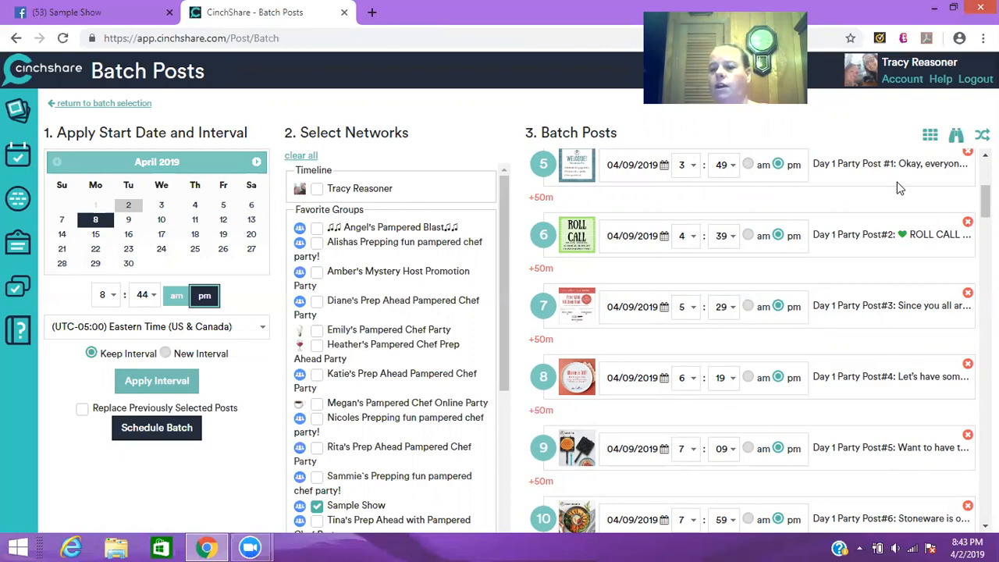
{"action": "left_click", "coordinate": [572, 239]}
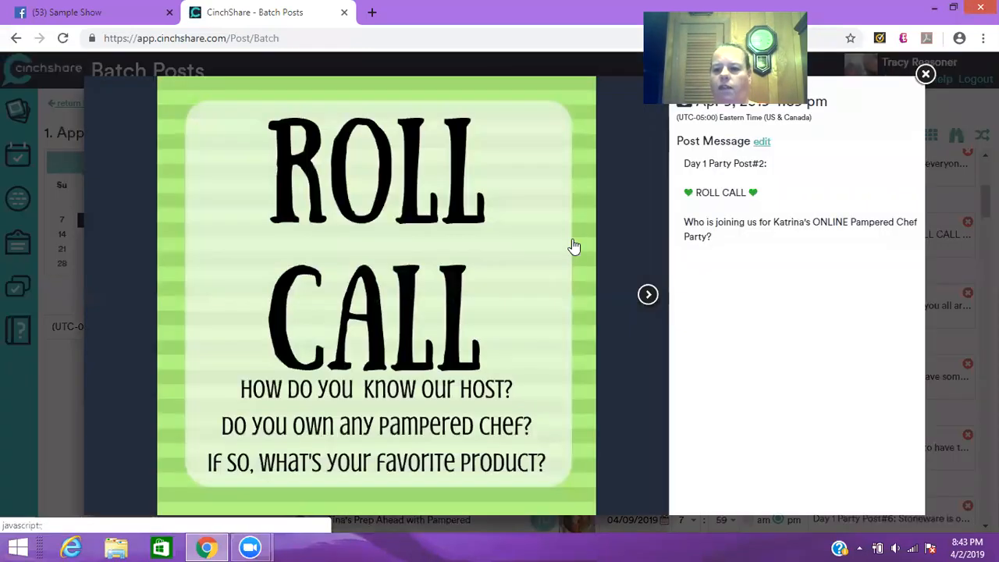
{"action": "left_click", "coordinate": [925, 74]}
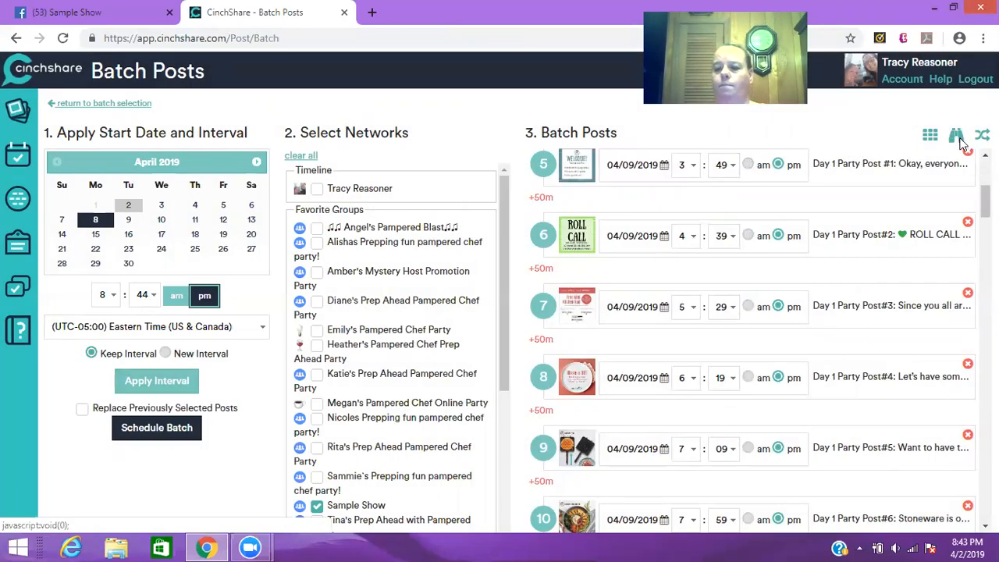
Run a Find / Replace search across the batch posts for the previous host's first name, with the new host's first name as replacement
{"action": "left_click", "coordinate": [959, 137]}
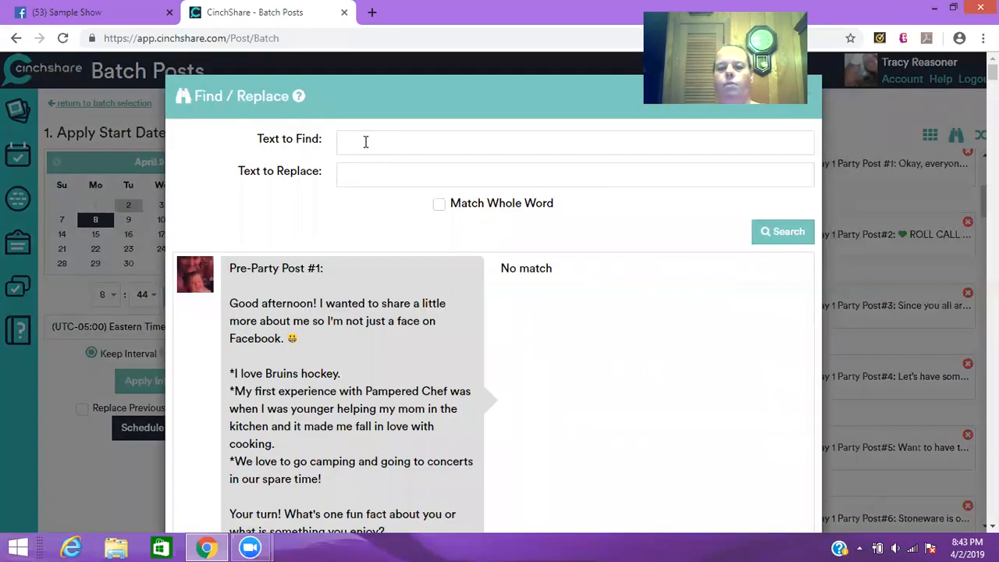
{"action": "left_click", "coordinate": [365, 141]}
{"action": "type", "text": "Katri"}
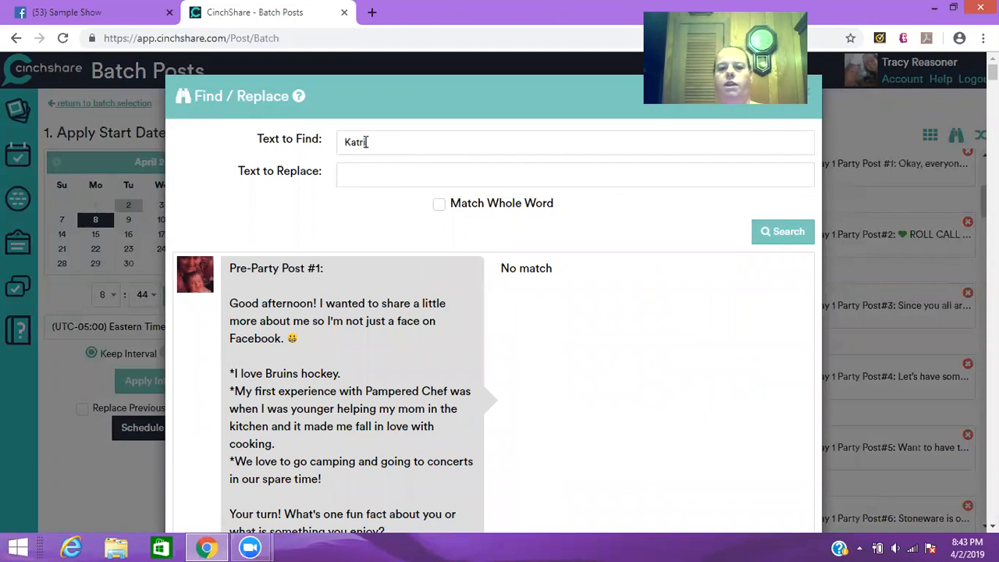
{"action": "type", "text": "na"}
{"action": "key", "text": "Tab"}
{"action": "type", "text": "Tracy"}
{"action": "left_click", "coordinate": [766, 233]}
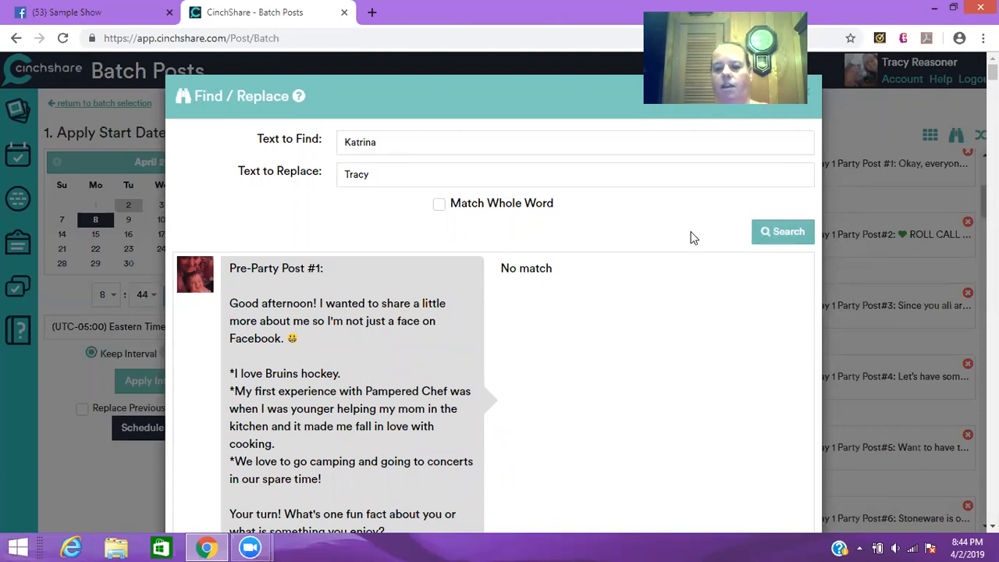
Review the proposed host name replacements through the last Day 5 post and update the posts with them
{"action": "scroll", "coordinate": [697, 242], "scroll_direction": "down", "scroll_amount": 10}
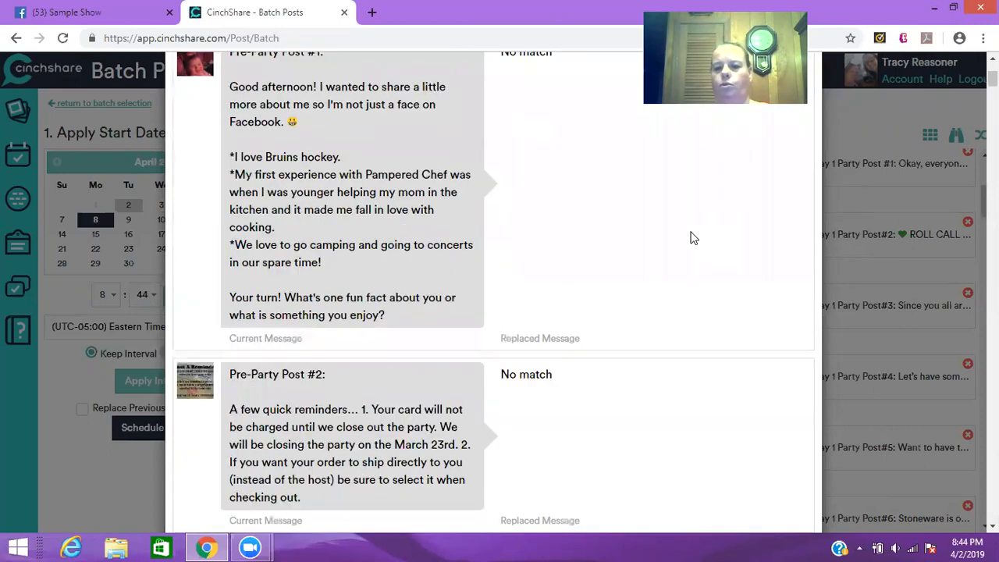
{"action": "scroll", "coordinate": [695, 240], "scroll_direction": "down", "scroll_amount": 3}
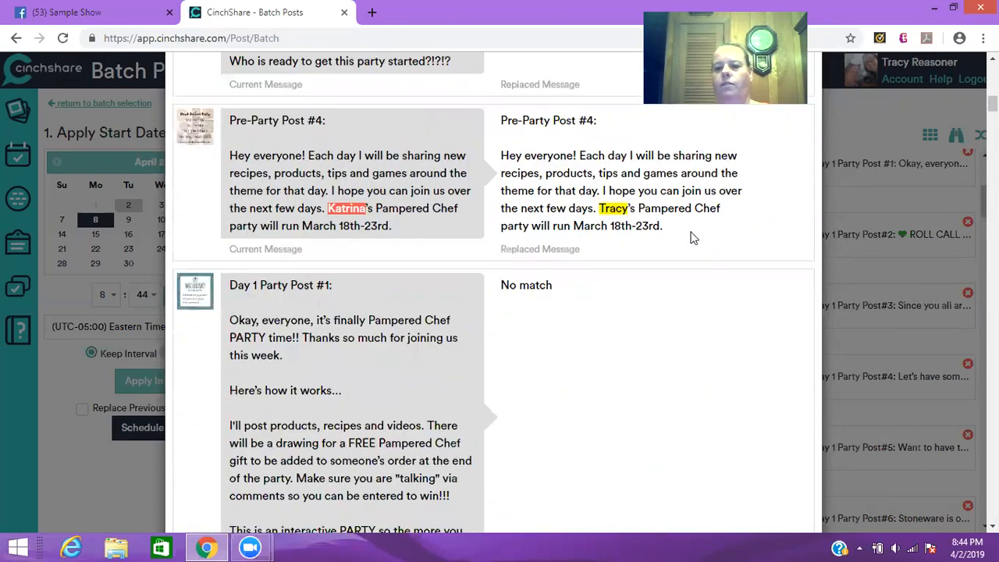
{"action": "scroll", "coordinate": [695, 238], "scroll_direction": "down", "scroll_amount": 5}
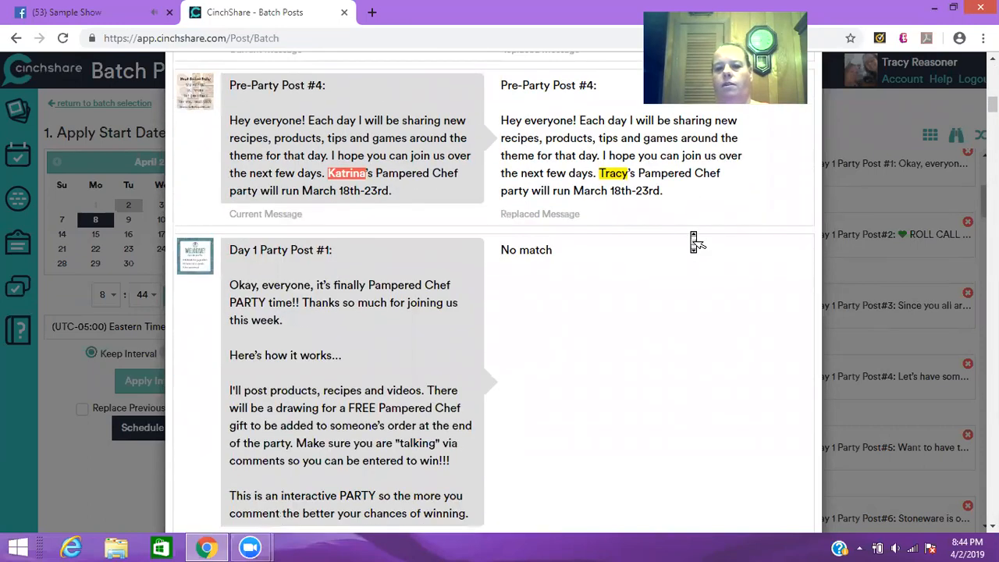
{"action": "scroll", "coordinate": [696, 242], "scroll_direction": "down", "scroll_amount": 10}
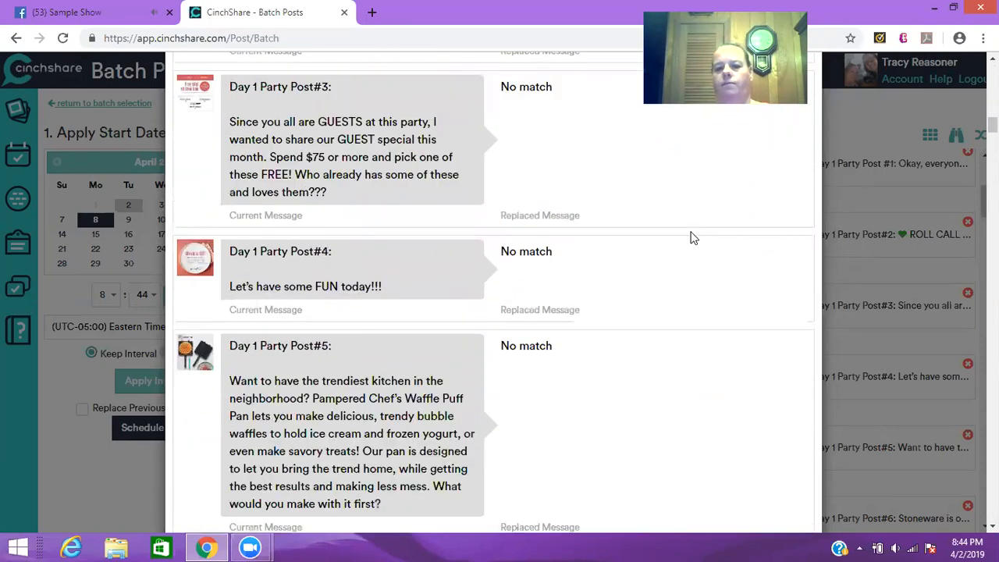
{"action": "scroll", "coordinate": [696, 242], "scroll_direction": "down", "scroll_amount": 20}
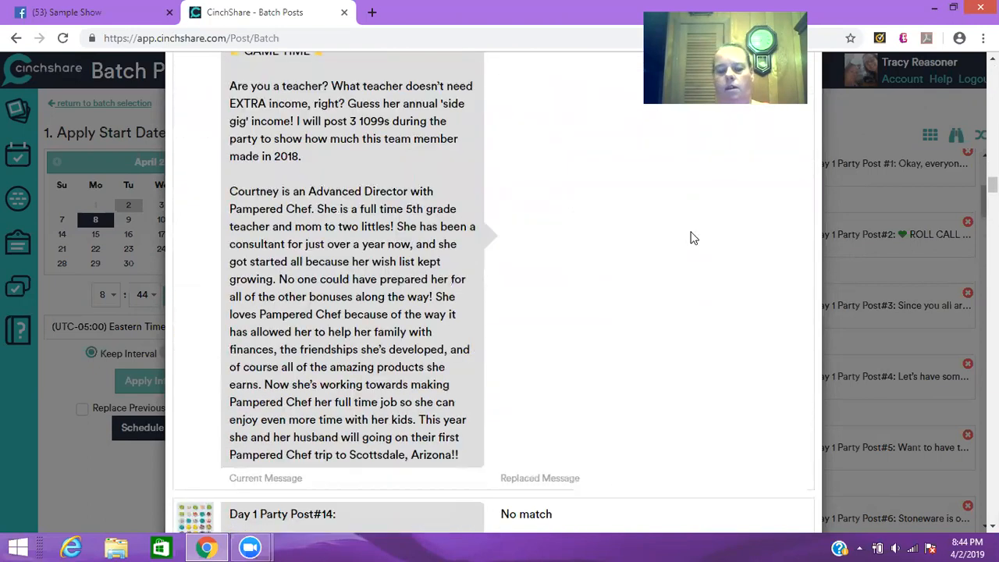
{"action": "scroll", "coordinate": [692, 240], "scroll_direction": "down", "scroll_amount": 20}
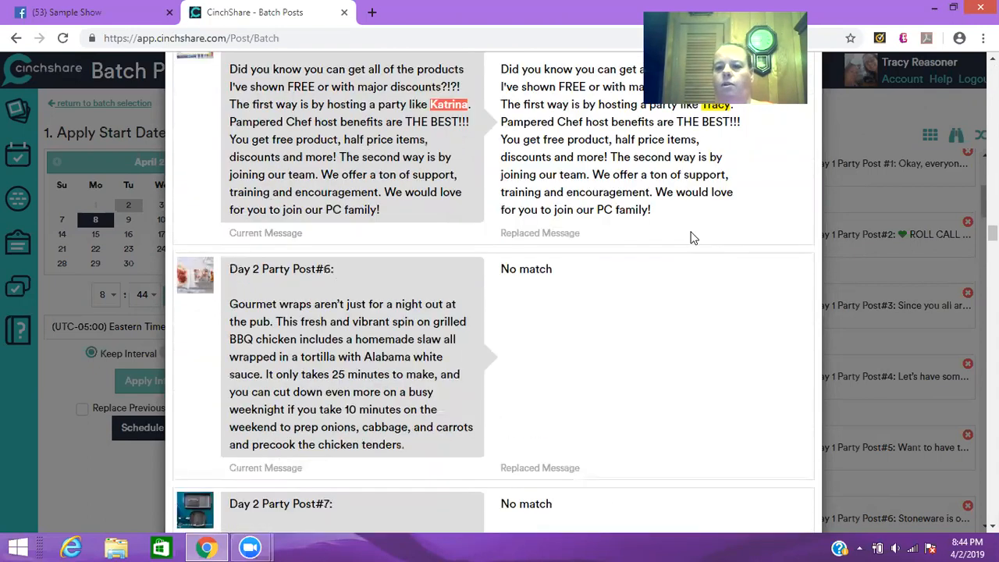
{"action": "scroll", "coordinate": [694, 242], "scroll_direction": "down", "scroll_amount": 20}
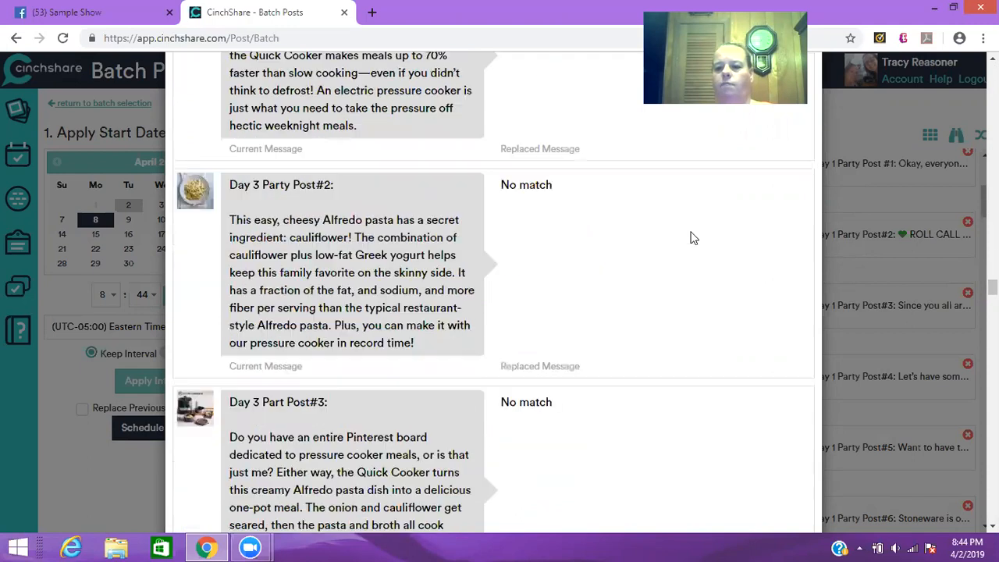
{"action": "scroll", "coordinate": [694, 238], "scroll_direction": "down", "scroll_amount": 20}
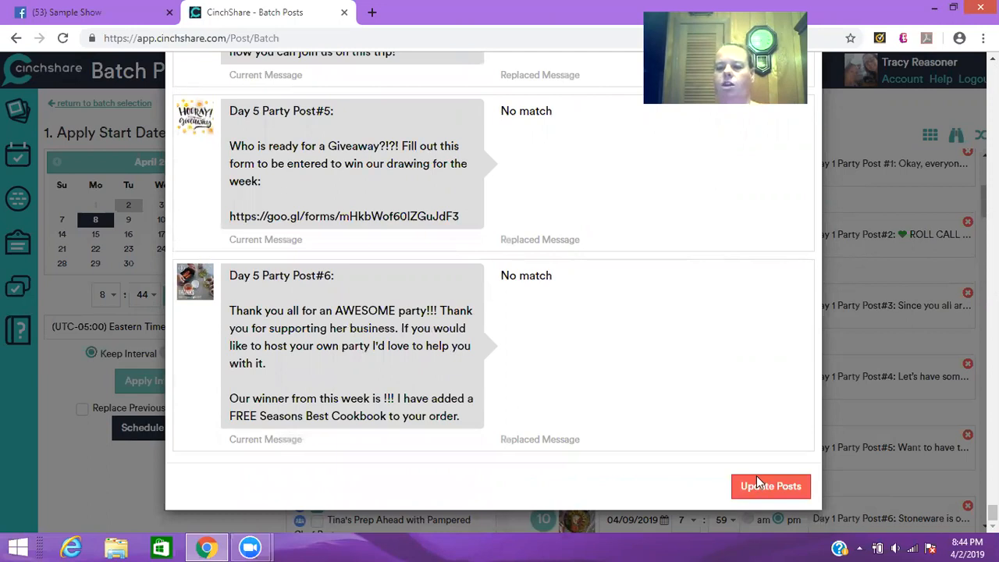
{"action": "left_click", "coordinate": [757, 480]}
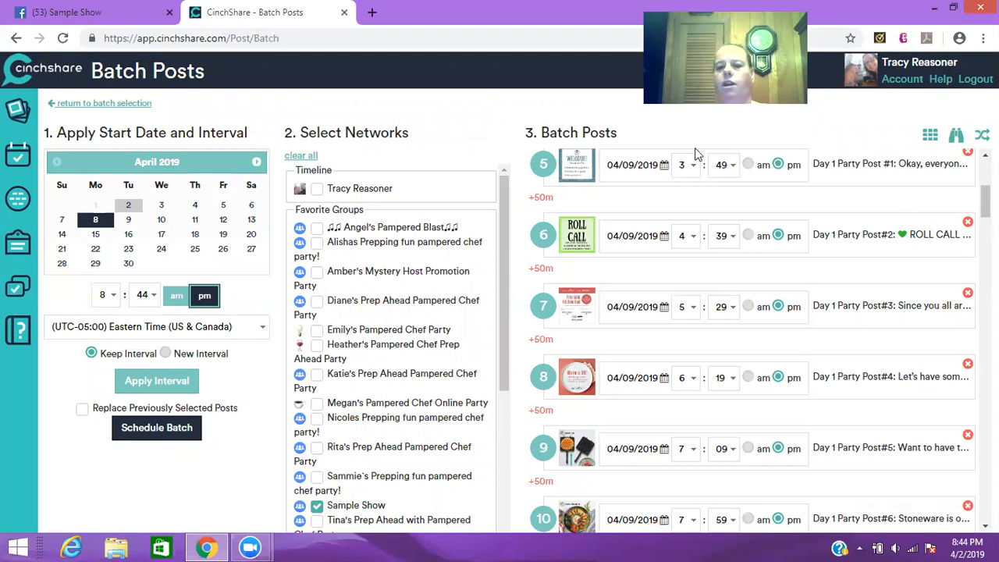
Preview Day 1 Party Posts #1 to #3, and open and save the message of the March guest special post without edits
{"action": "left_click", "coordinate": [576, 166]}
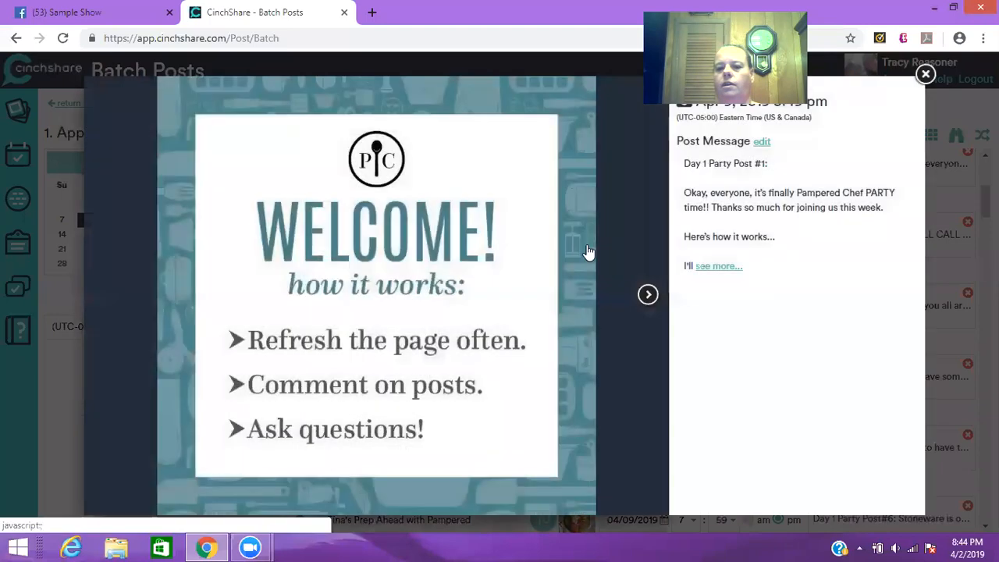
{"action": "left_click", "coordinate": [647, 295]}
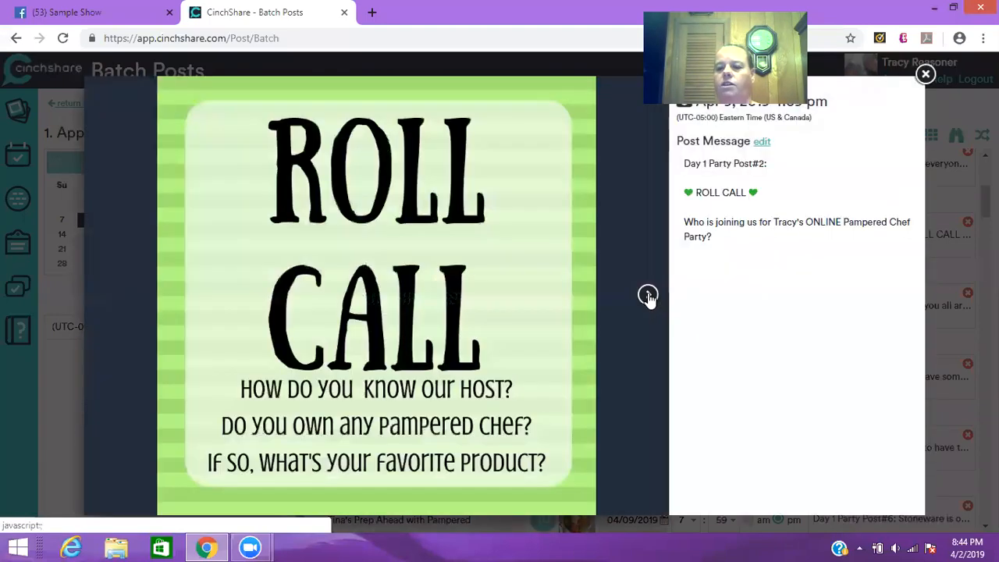
{"action": "left_click", "coordinate": [648, 295]}
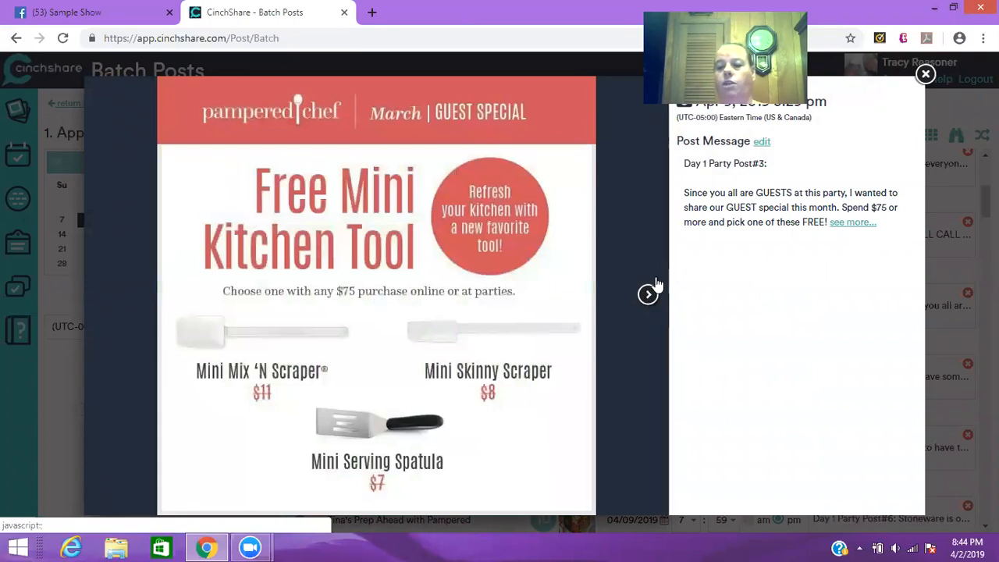
{"action": "left_click", "coordinate": [762, 142]}
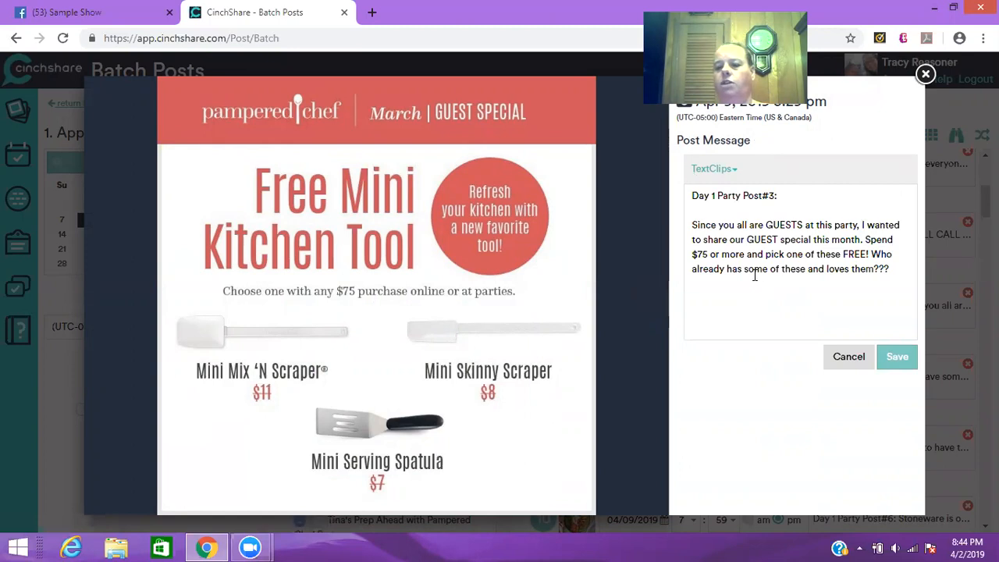
{"action": "left_click", "coordinate": [895, 358]}
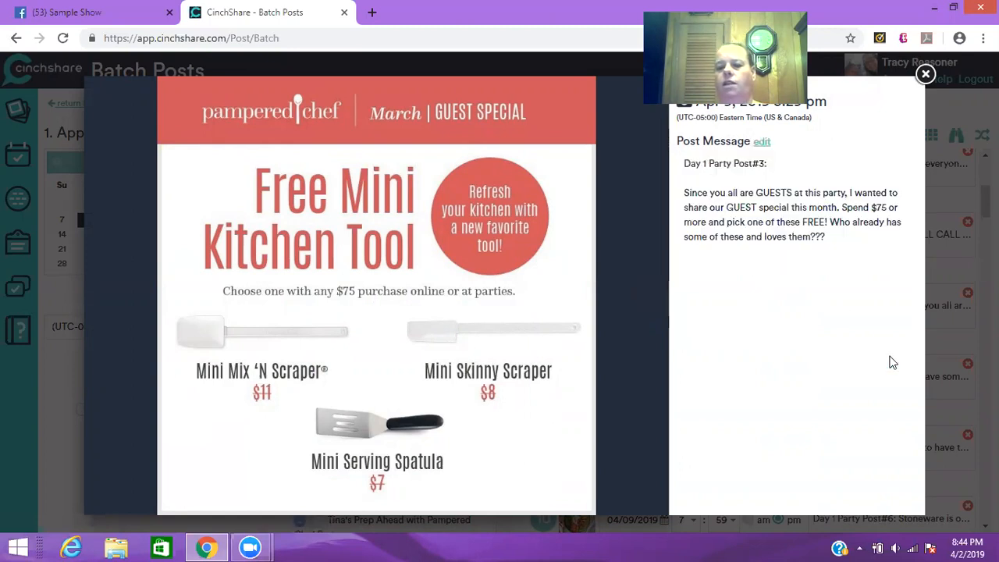
{"action": "left_click", "coordinate": [926, 76]}
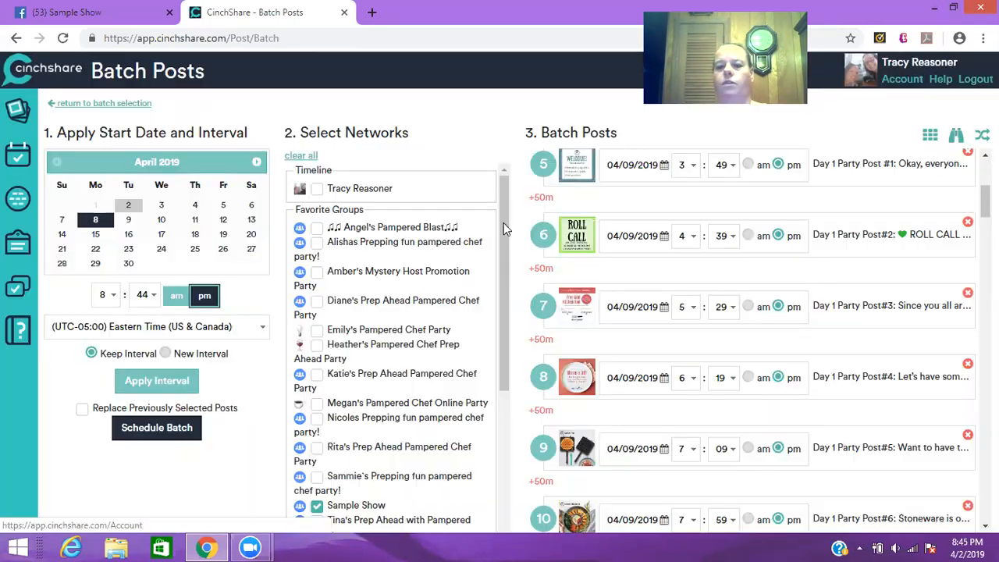
Schedule the batch of party posts to the Sample Show group
{"action": "left_click", "coordinate": [156, 427]}
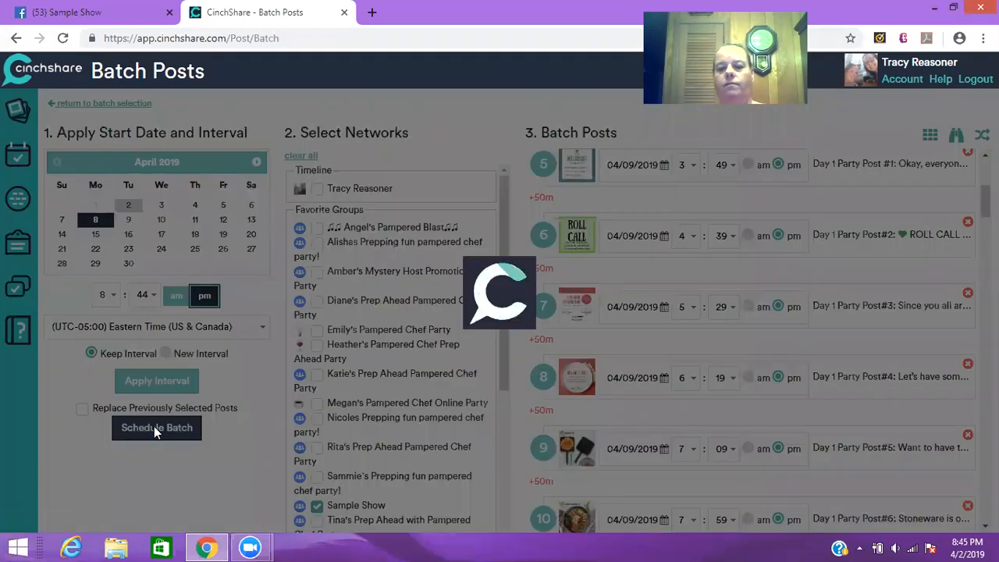